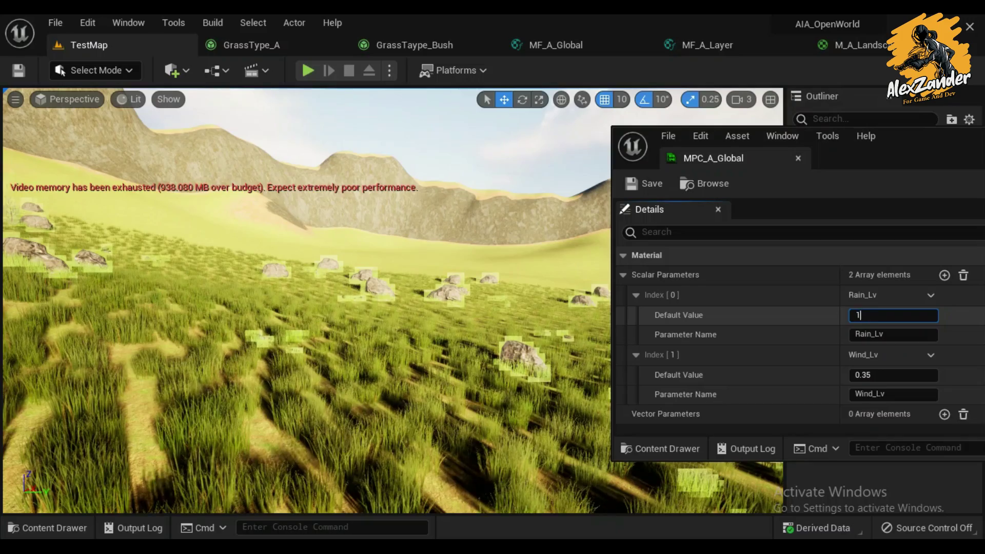
- Orbit the viewport to look across the grassy hills in the level
{"action": "right_click_drag", "start_coordinate": [307, 308], "coordinate": [308, 308]}
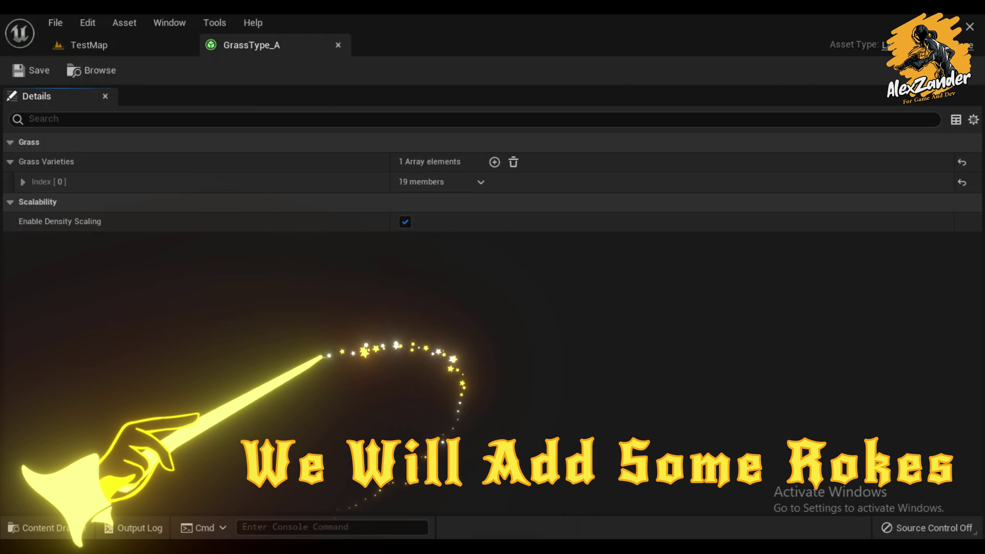
- Duplicate the first variety into a second using rock_group_small_b3 at density 20, aligned to surface
{"action": "left_click", "coordinate": [481, 181]}
{"action": "type", "text": "20"}
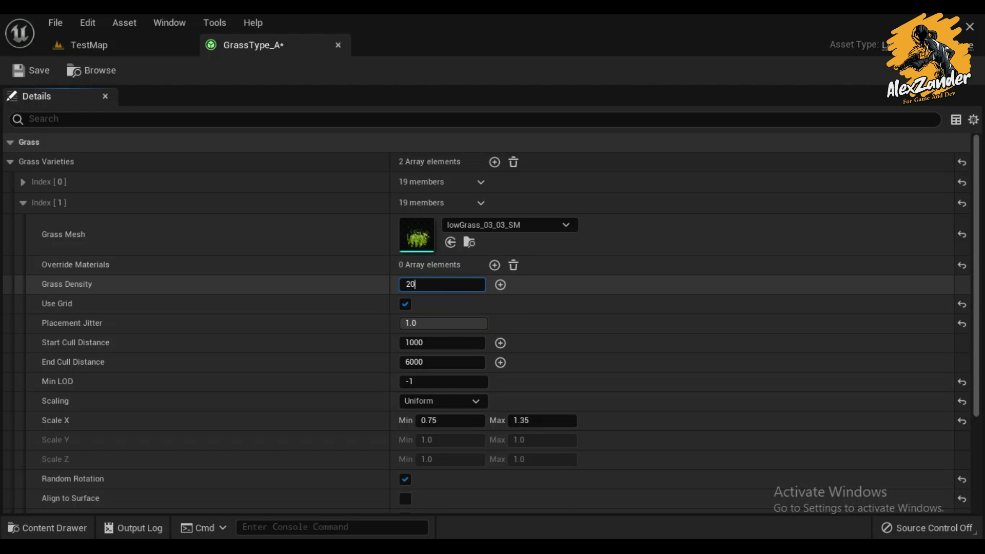
{"action": "left_click", "coordinate": [508, 224]}
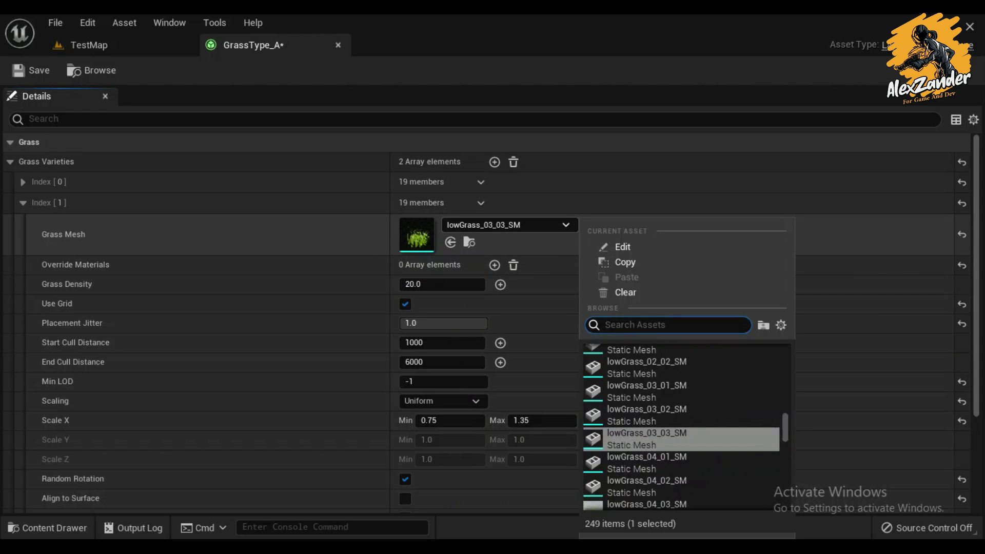
{"action": "type", "text": "rock_group_sma"}
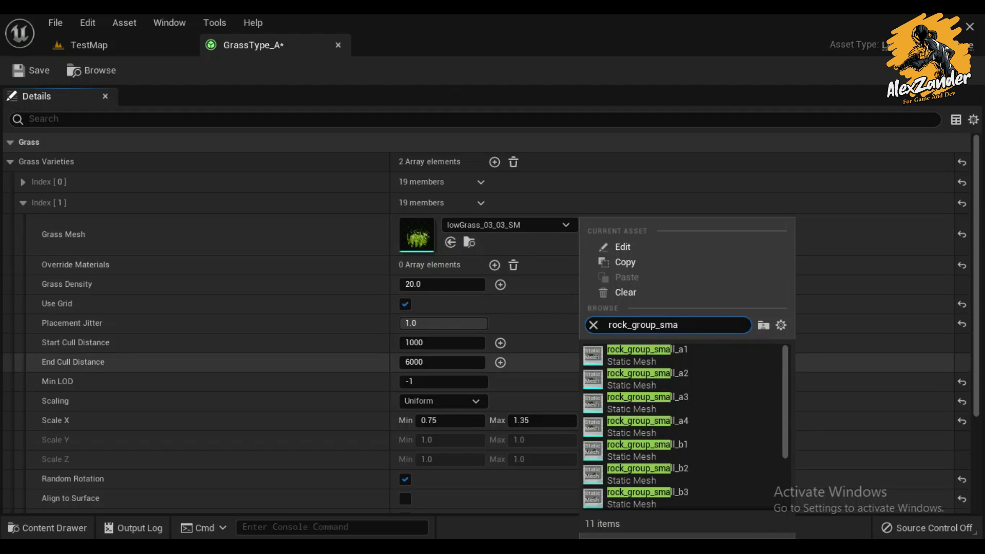
{"action": "scroll", "coordinate": [662, 474], "scroll_direction": "down", "scroll_amount": 1}
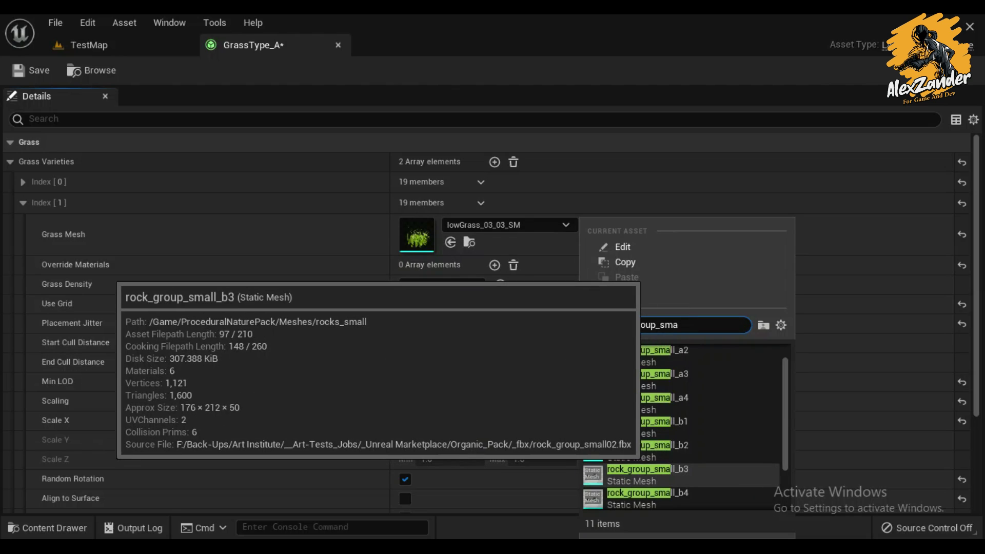
{"action": "left_click", "coordinate": [662, 475]}
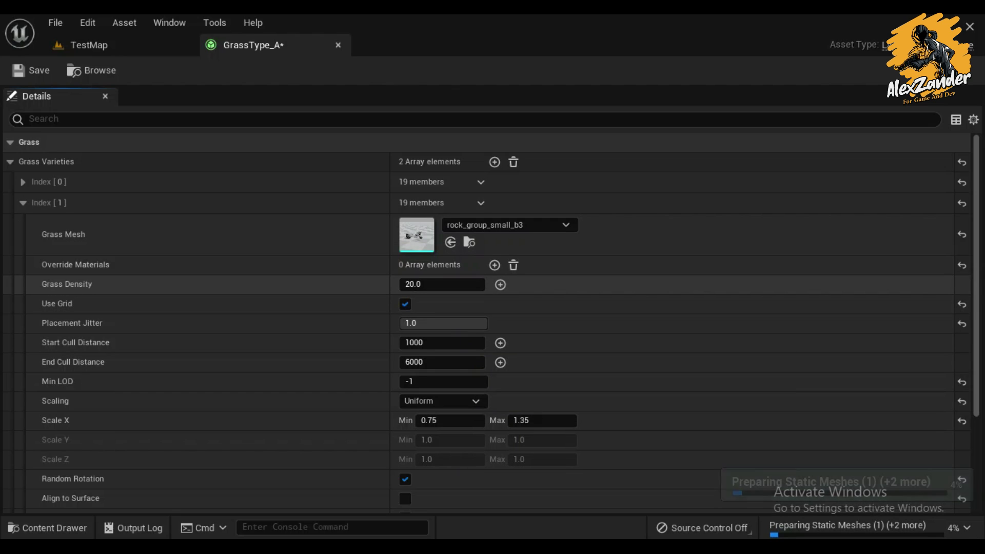
{"action": "scroll", "coordinate": [491, 323], "scroll_direction": "down", "scroll_amount": 1}
{"action": "scroll", "coordinate": [492, 323], "scroll_direction": "down", "scroll_amount": 2}
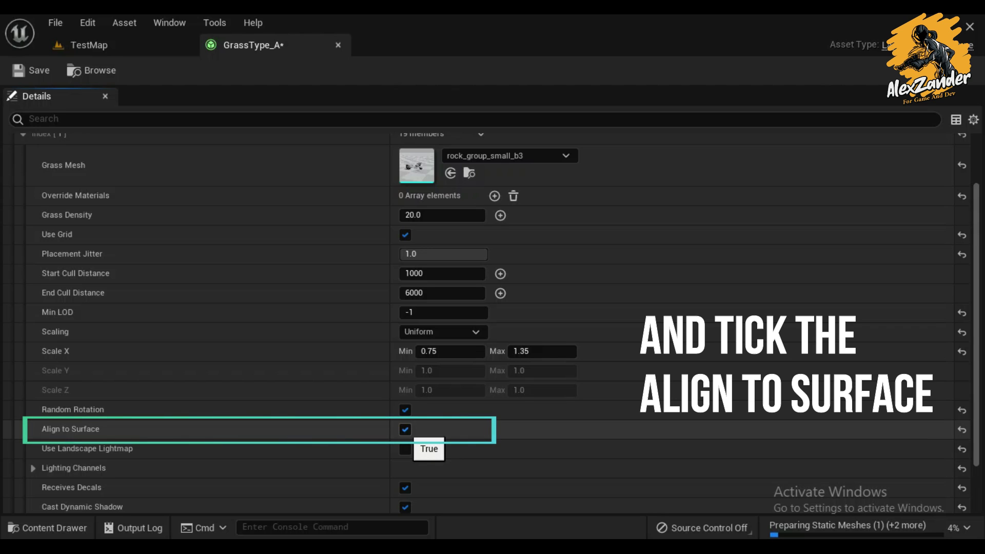
{"action": "scroll", "coordinate": [154, 256], "scroll_direction": "up", "scroll_amount": 3}
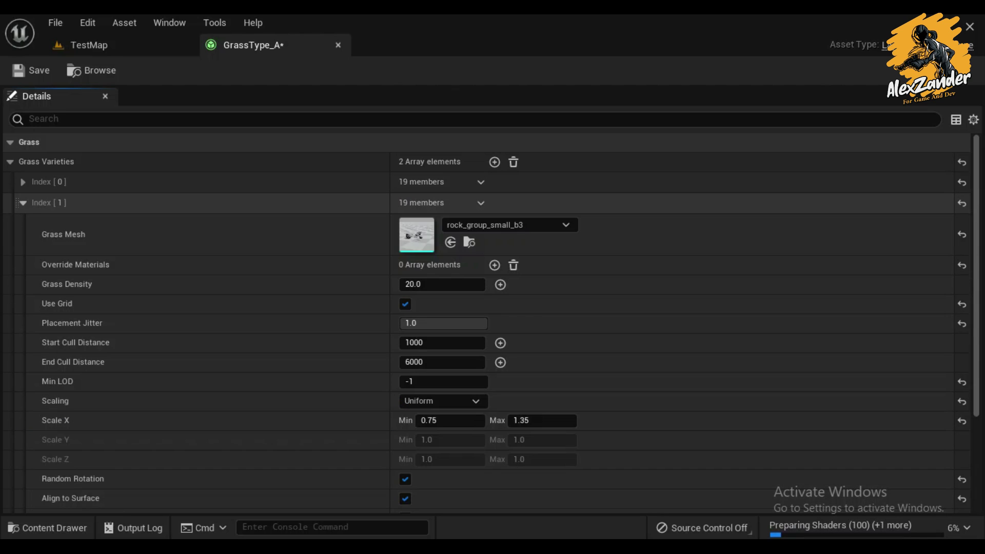
{"action": "left_click", "coordinate": [23, 202]}
{"action": "left_click", "coordinate": [480, 202]}
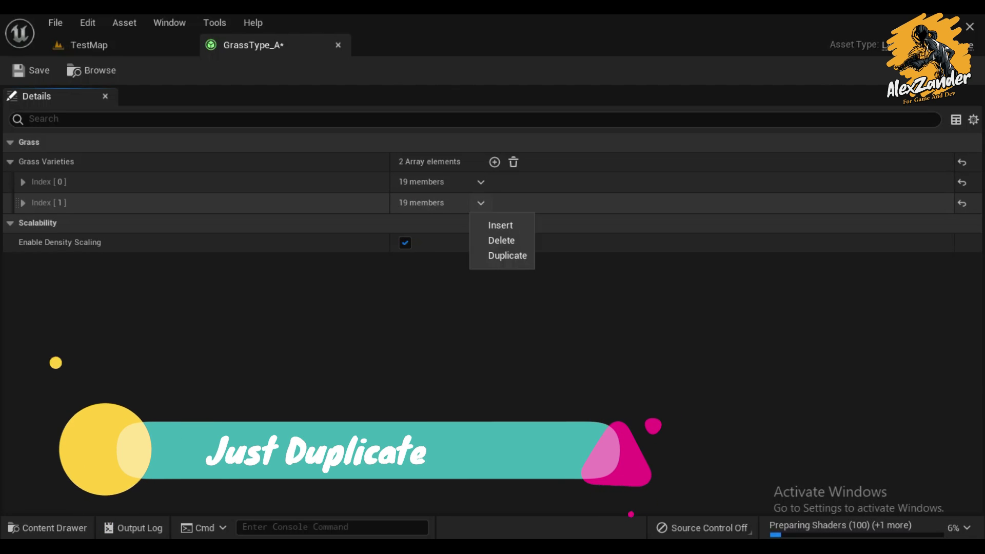
- Duplicate the rock variety into a third one and change its mesh to rock_boulder_b2
{"action": "left_click", "coordinate": [507, 256]}
{"action": "left_click", "coordinate": [23, 224]}
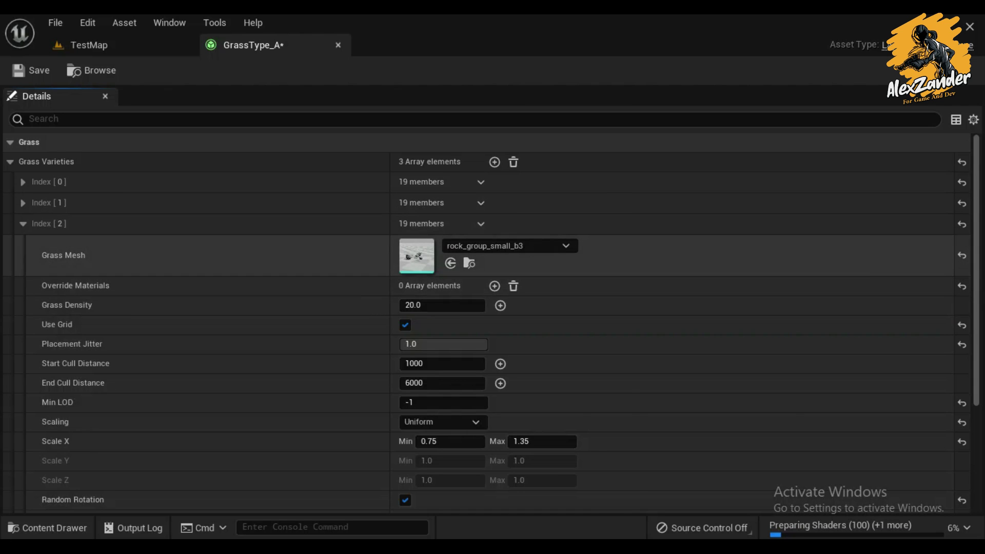
{"action": "left_click", "coordinate": [566, 246]}
{"action": "type", "text": "rock"}
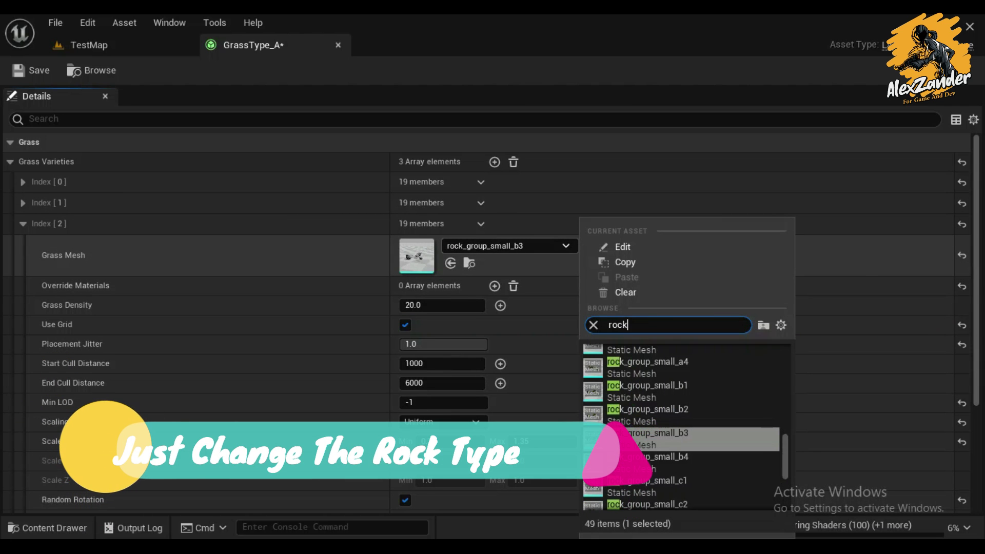
{"action": "scroll", "coordinate": [682, 450], "scroll_direction": "up", "scroll_amount": 5}
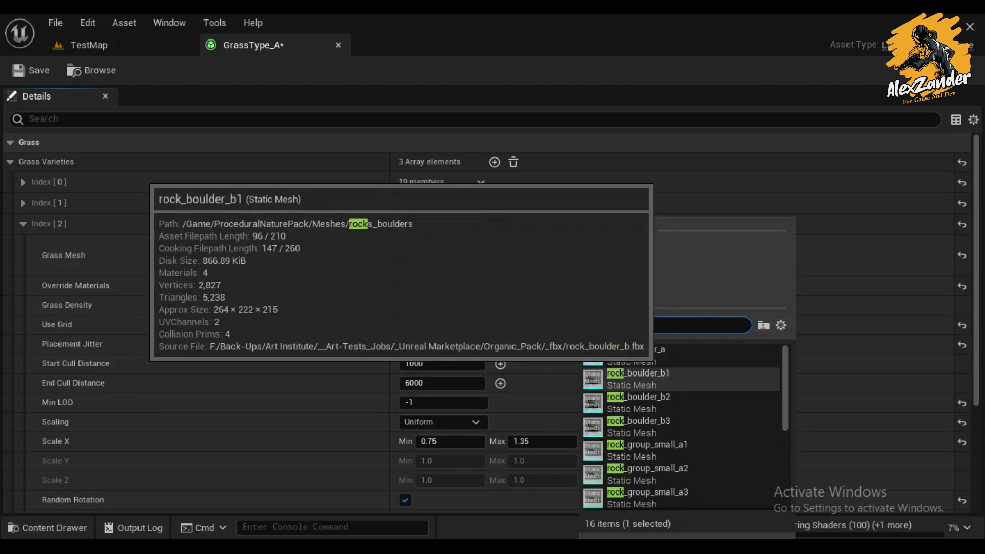
{"action": "left_click", "coordinate": [639, 403]}
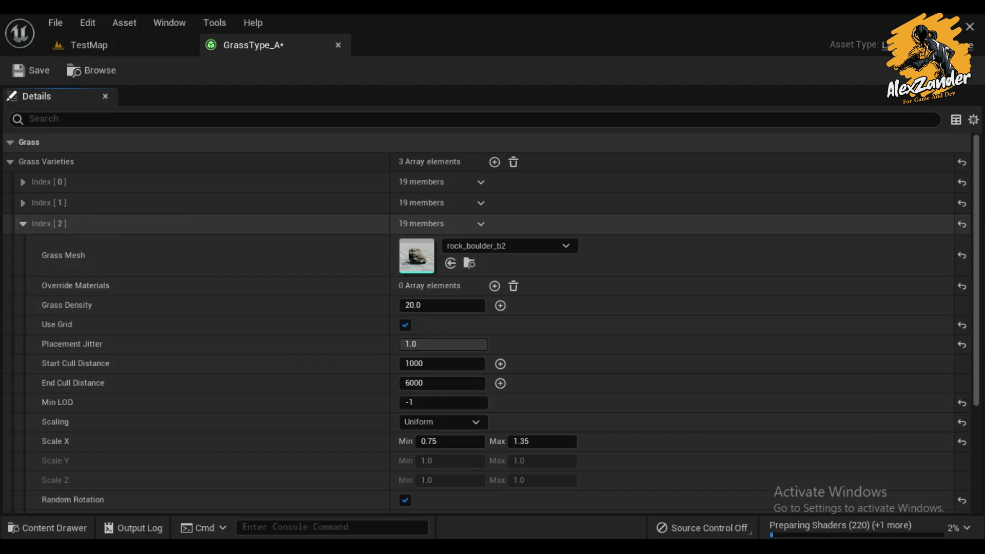
{"action": "left_click", "coordinate": [22, 223]}
{"action": "key", "text": "ctrl+space"}
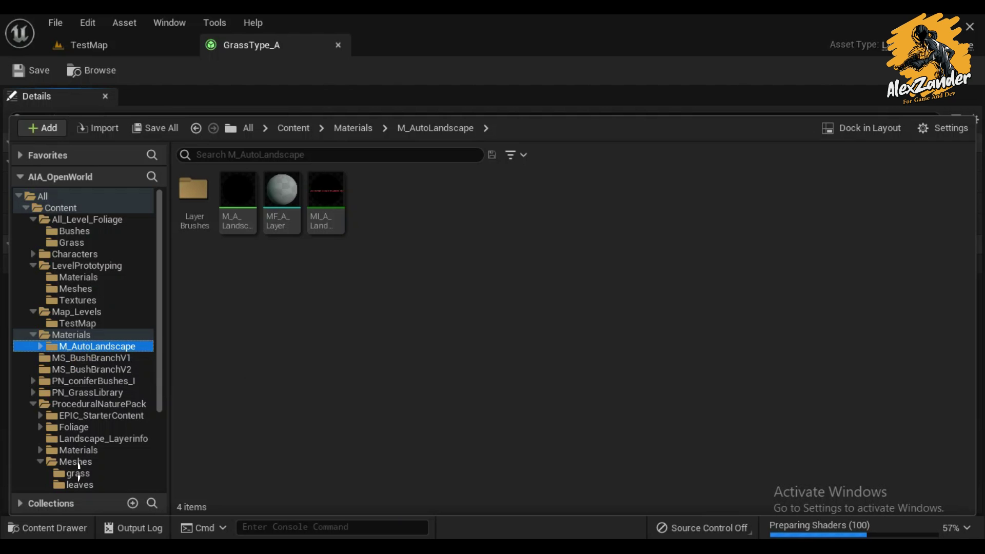
- Create a new material function named MF_A_Global in M_AutoLandscape
{"action": "right_click", "coordinate": [442, 287]}
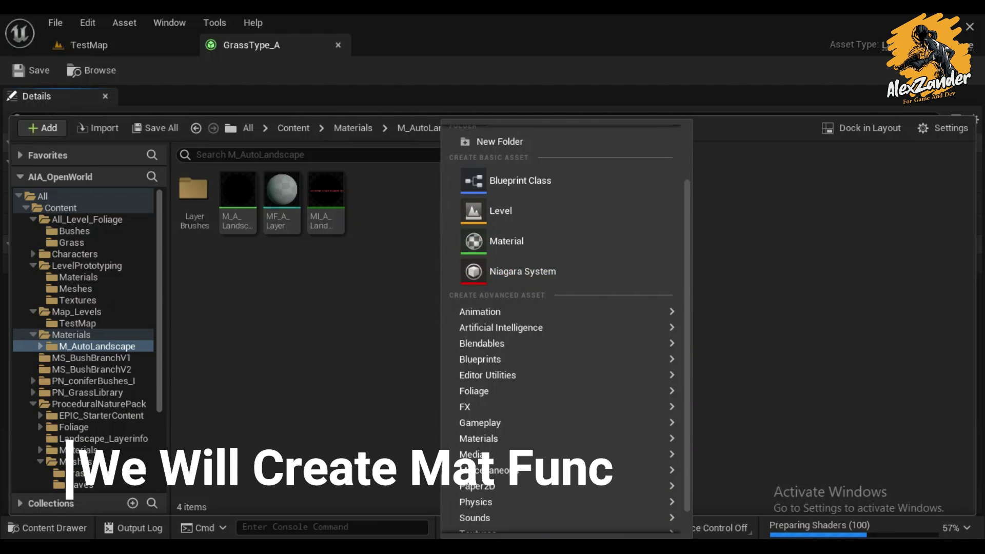
{"action": "scroll", "coordinate": [561, 359], "scroll_direction": "down", "scroll_amount": 1}
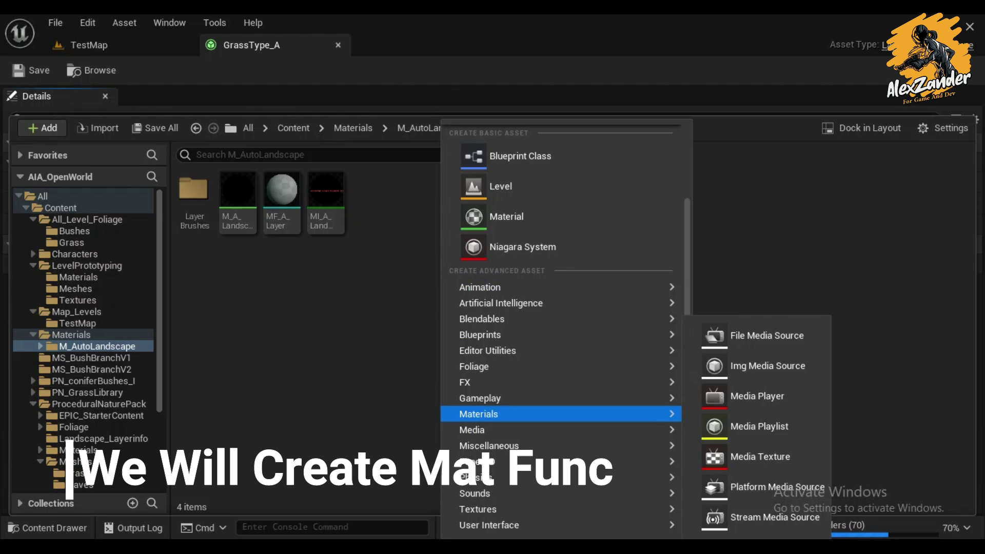
{"action": "mouse_move", "coordinate": [564, 414]}
{"action": "left_click", "coordinate": [766, 366]}
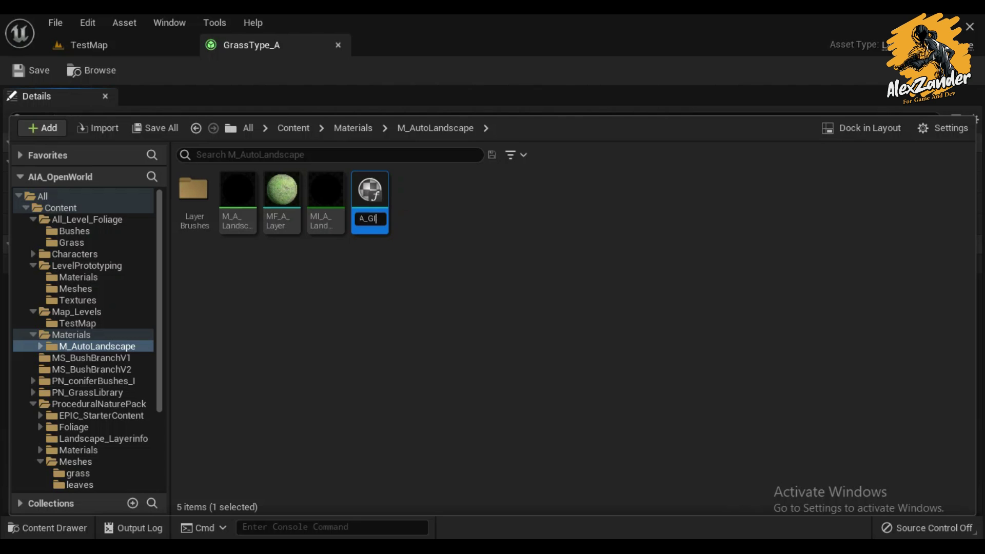
{"action": "key", "text": "Return"}
- Create a material parameter collection named MPC_A_Global and open it
{"action": "right_click", "coordinate": [464, 287]}
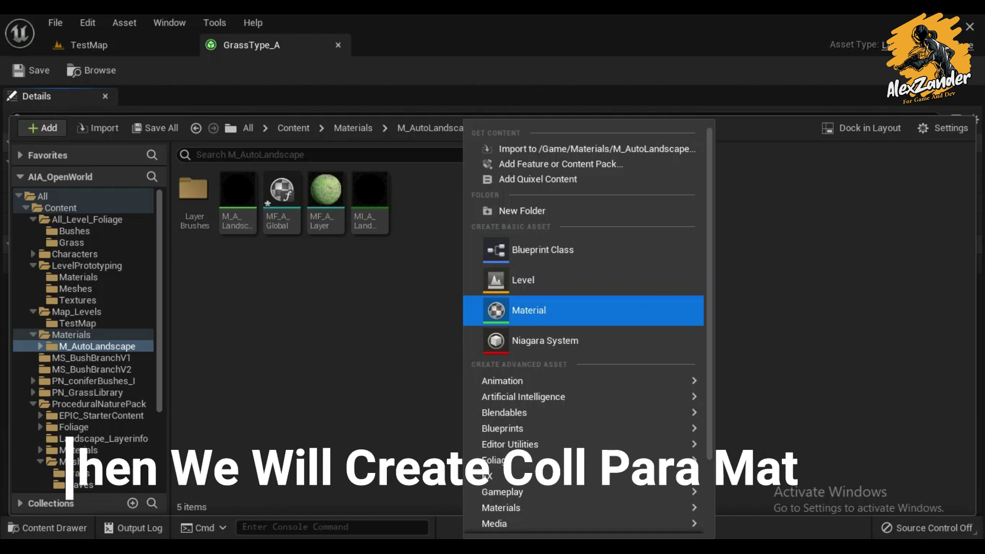
{"action": "scroll", "coordinate": [513, 446], "scroll_direction": "down", "scroll_amount": 1}
{"action": "scroll", "coordinate": [512, 446], "scroll_direction": "down", "scroll_amount": 3}
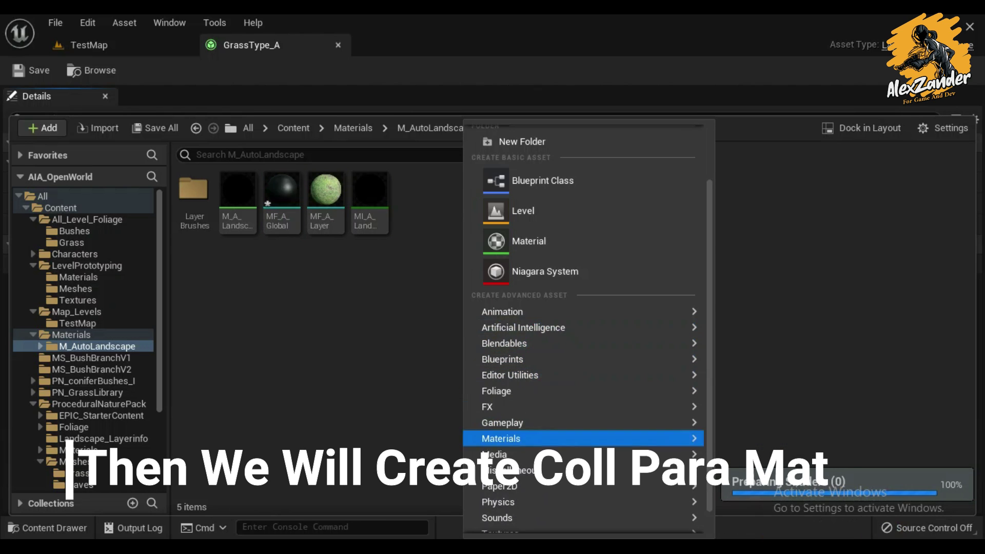
{"action": "mouse_move", "coordinate": [502, 438]}
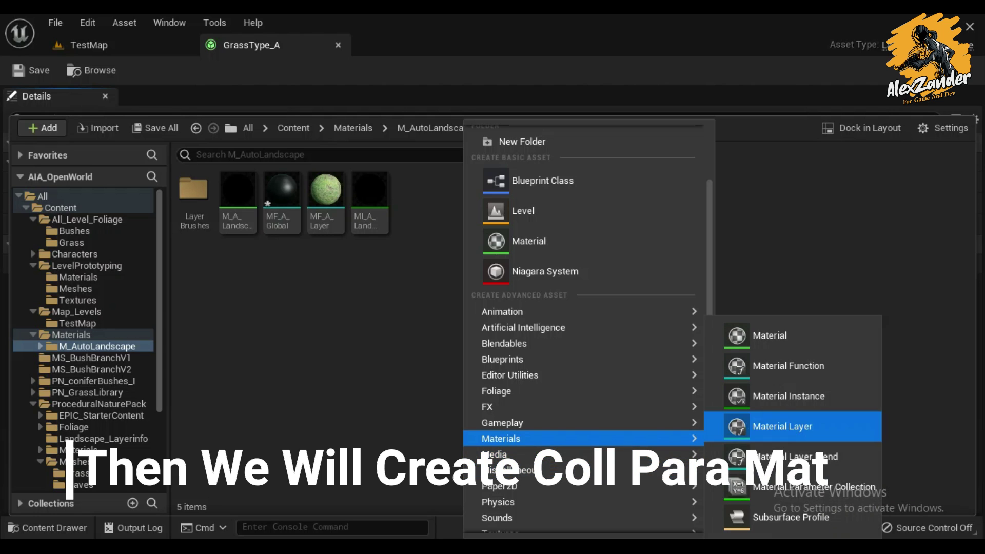
{"action": "left_click", "coordinate": [813, 486]}
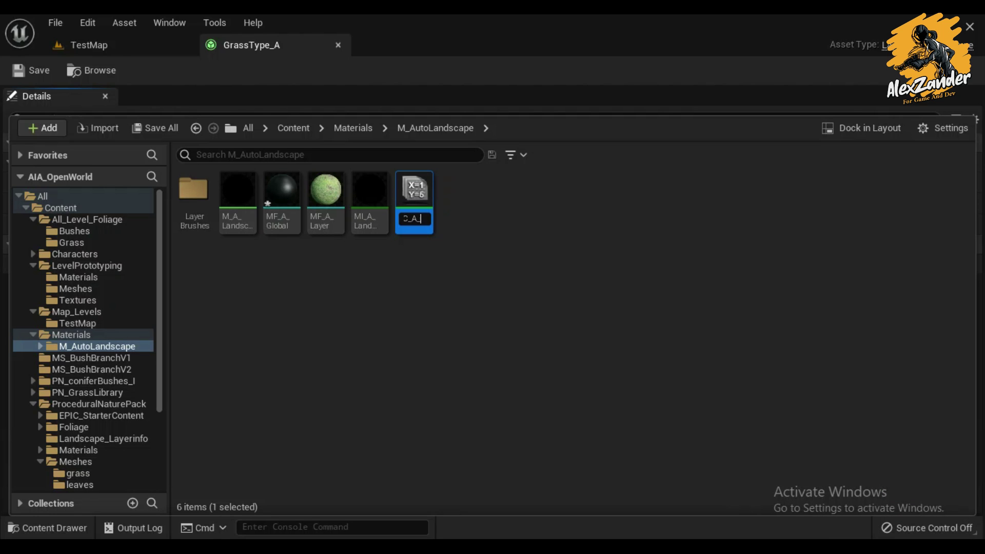
{"action": "type", "text": "Global"}
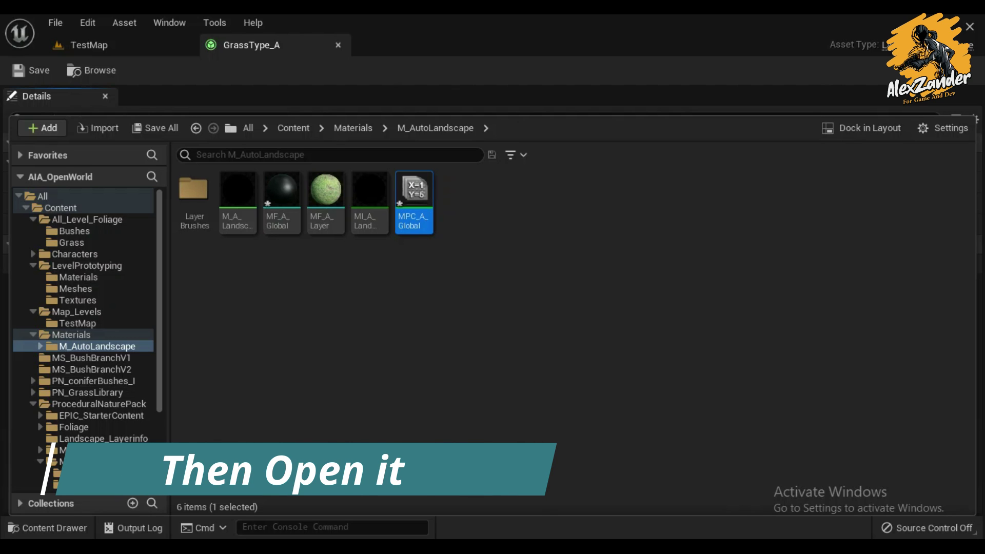
{"action": "key", "text": "Return"}
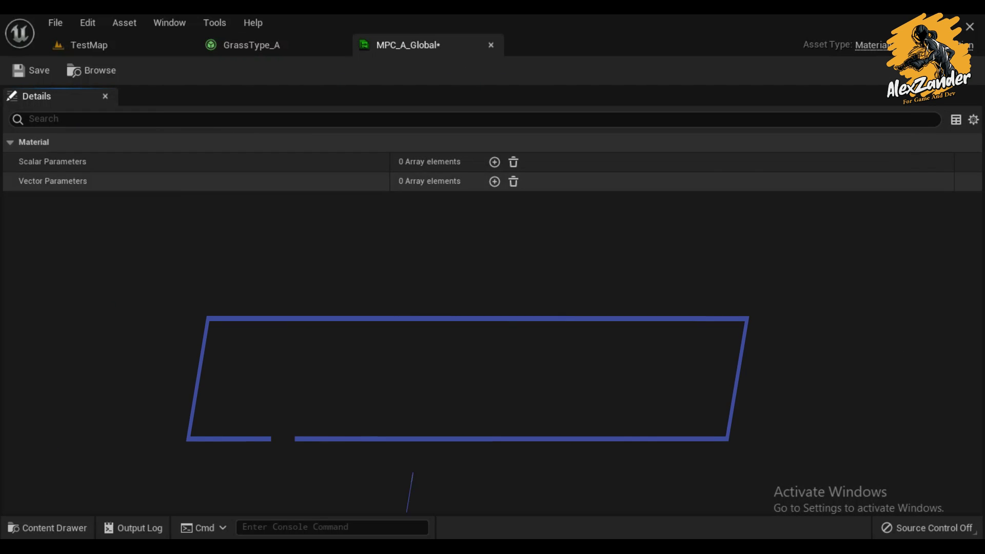
- Add scalar parameters Rain_Lv (0.0) and Wind_Lv (0.35) to MPC_A_Global
{"action": "left_click", "coordinate": [494, 162]}
{"action": "type", "text": "Rain_Lv"}
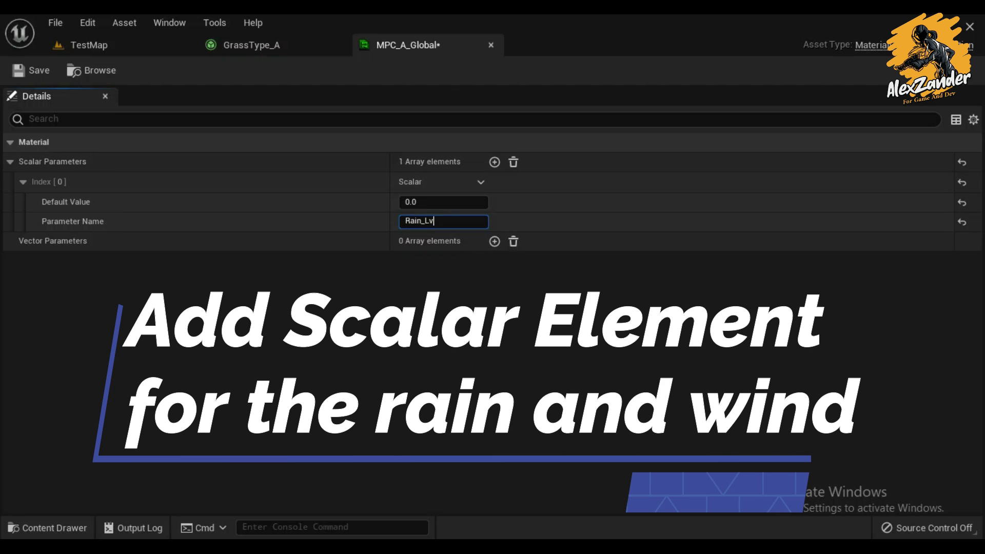
{"action": "key", "text": "Return"}
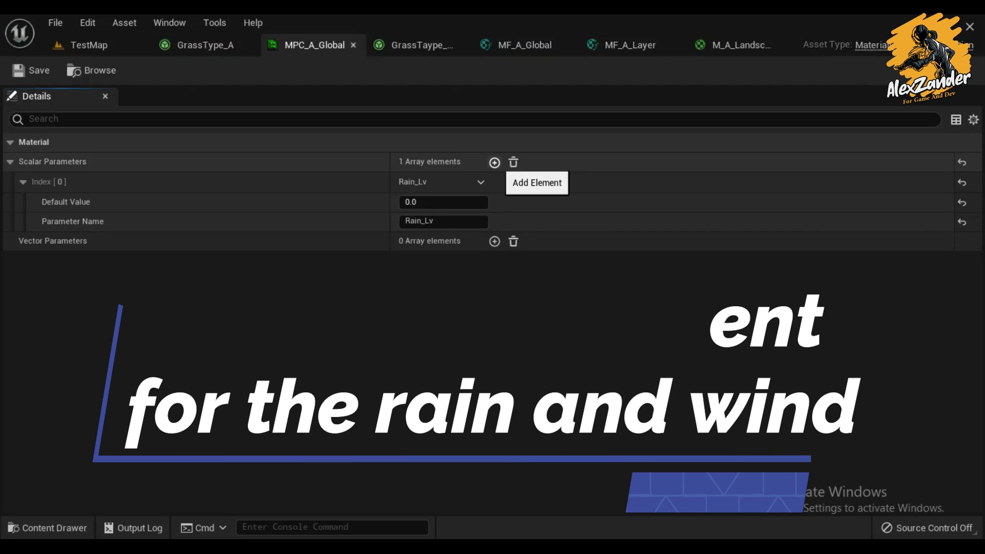
{"action": "left_click", "coordinate": [495, 162]}
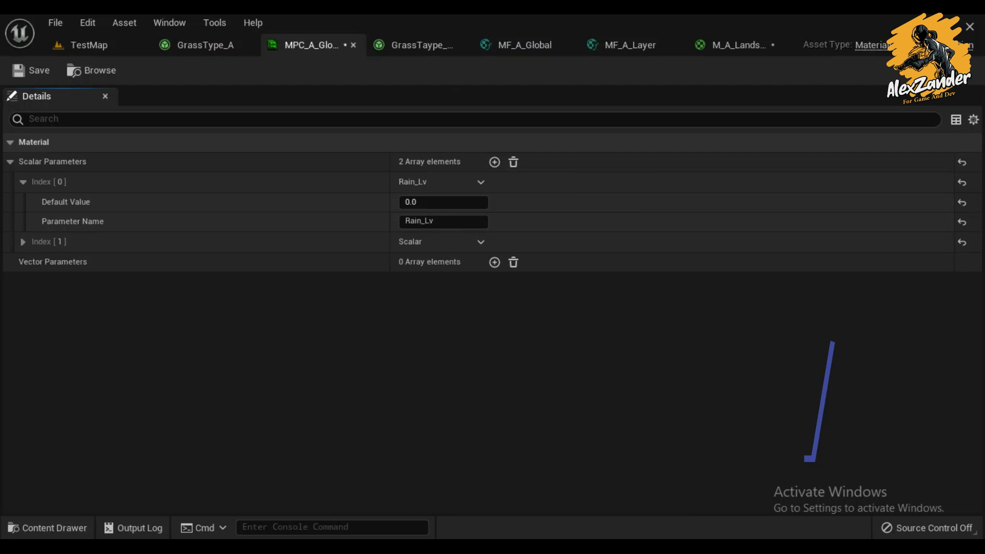
{"action": "left_click", "coordinate": [23, 242]}
{"action": "left_click", "coordinate": [443, 262]}
{"action": "type", "text": "Wind_Lv"}
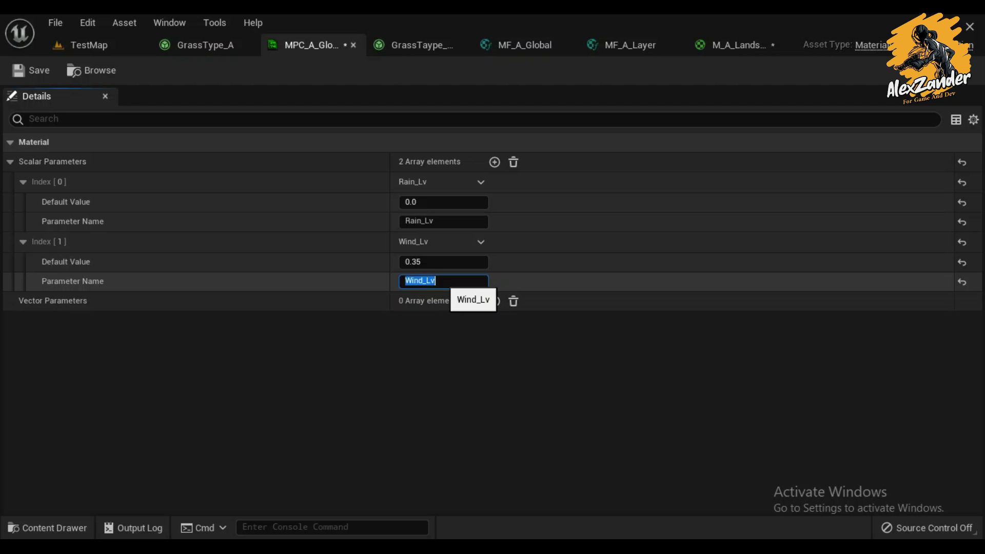
- Save MPC_A_Global and open MF_A_Global from the content folders
{"action": "key", "text": "ctrl+s"}
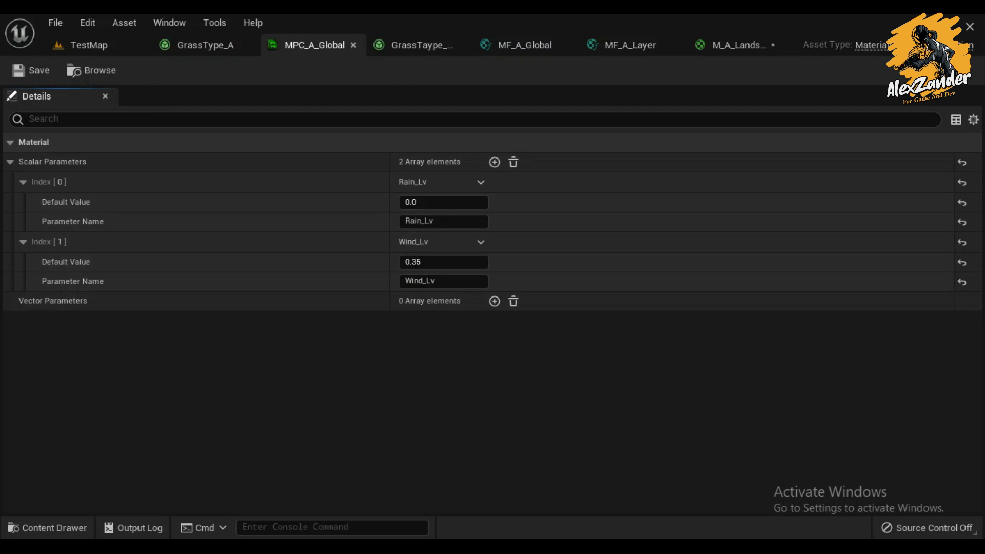
{"action": "key", "text": "ctrl+b"}
{"action": "double_click", "coordinate": [282, 190]}
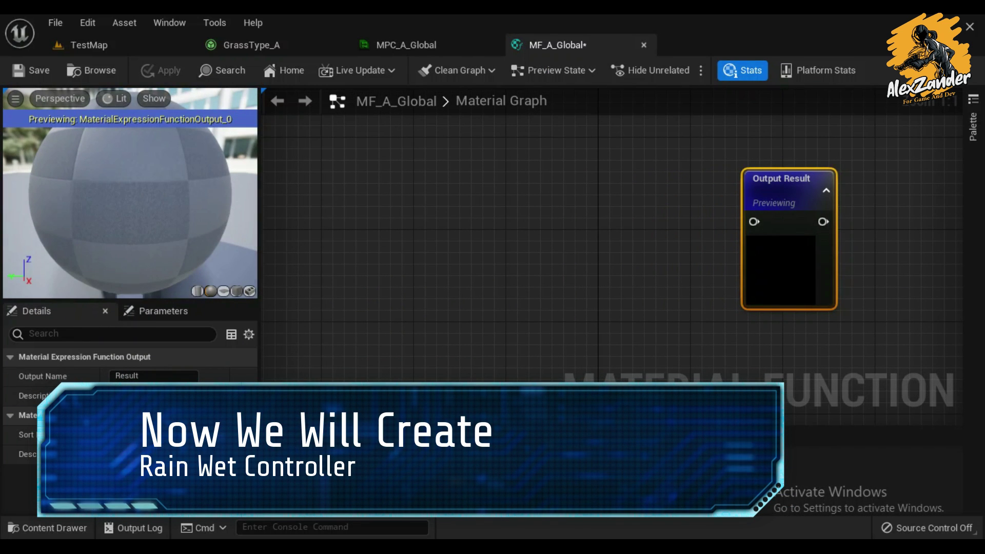
- Add a CollectionParameter node reading Rain_Lv from MPC_A_Global
{"action": "right_click", "coordinate": [395, 228]}
{"action": "type", "text": "coll"}
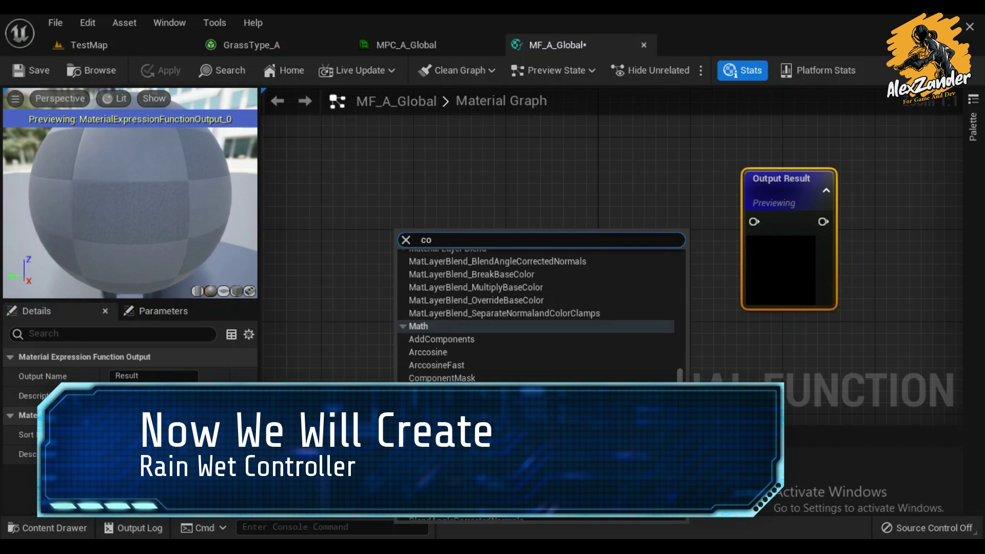
{"action": "key", "text": "Return"}
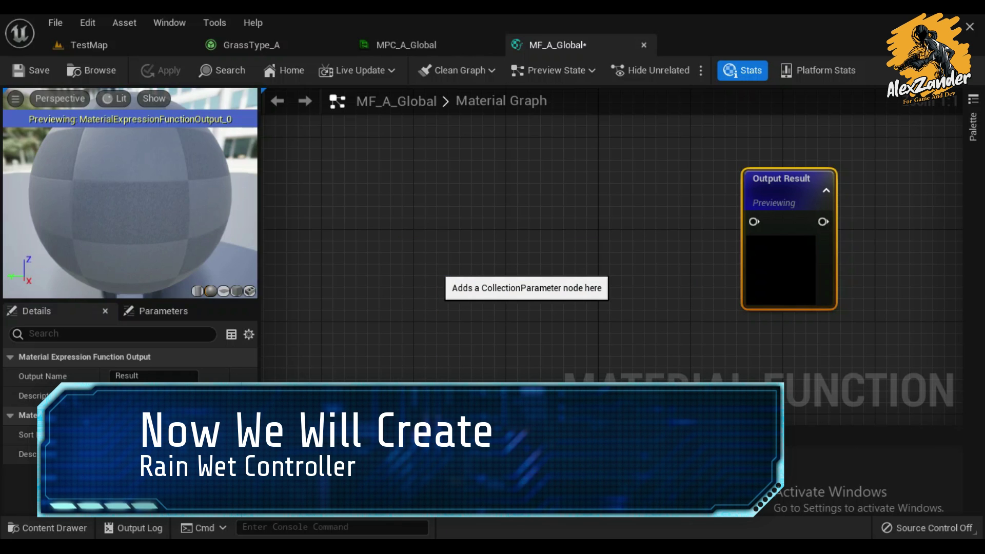
{"action": "left_click_drag", "start_coordinate": [446, 297], "coordinate": [444, 242]}
{"action": "left_click", "coordinate": [215, 378]}
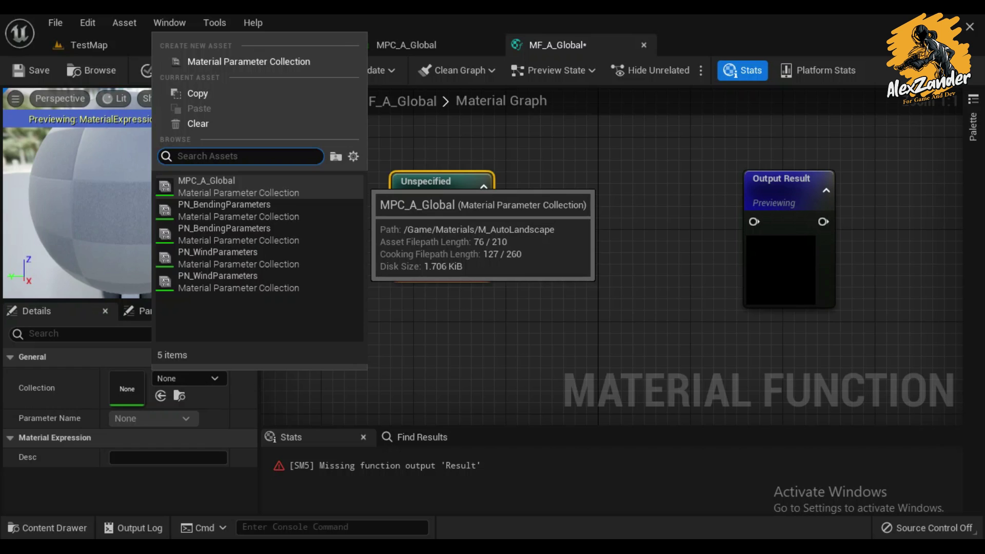
{"action": "left_click", "coordinate": [231, 186]}
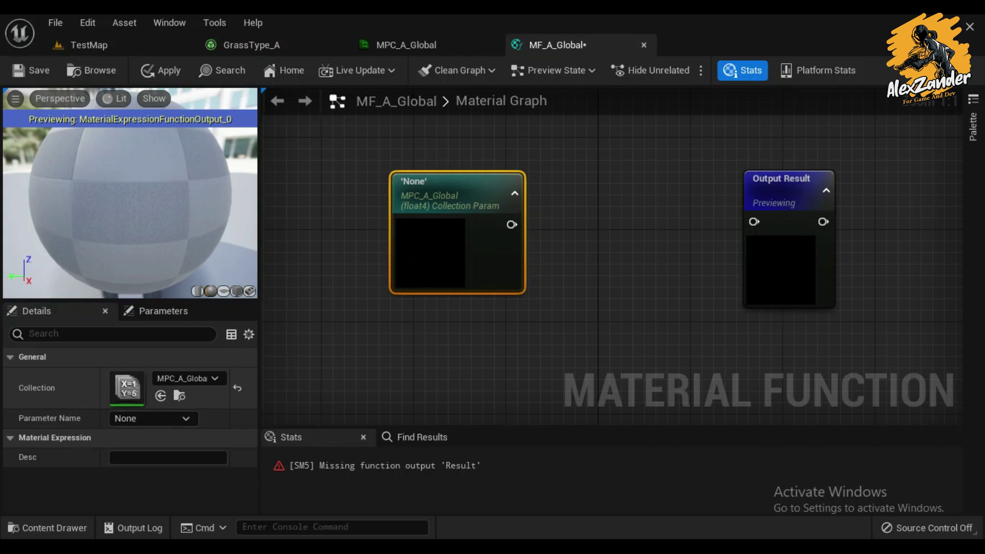
{"action": "key", "text": "Escape"}
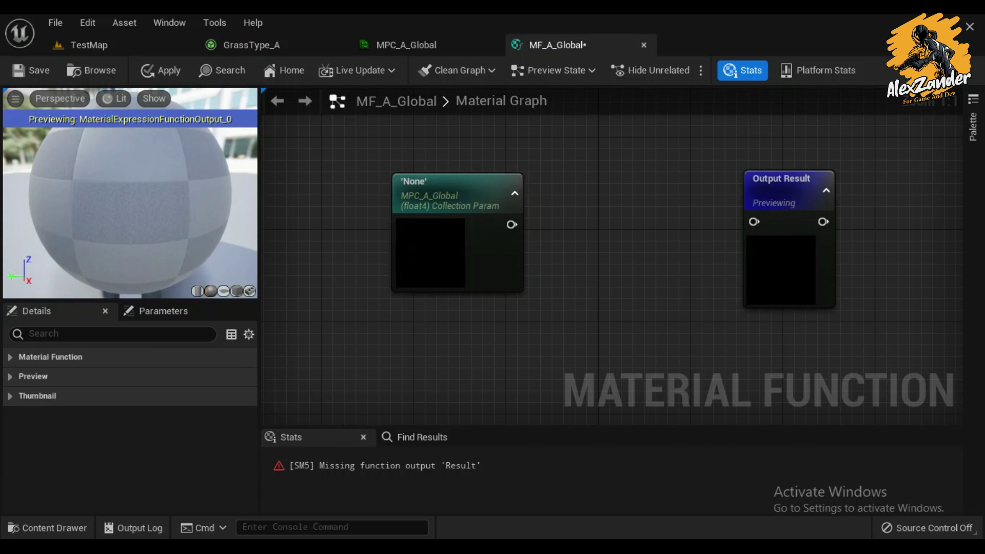
{"action": "left_click", "coordinate": [462, 257]}
{"action": "left_click", "coordinate": [154, 418]}
{"action": "left_click", "coordinate": [134, 430]}
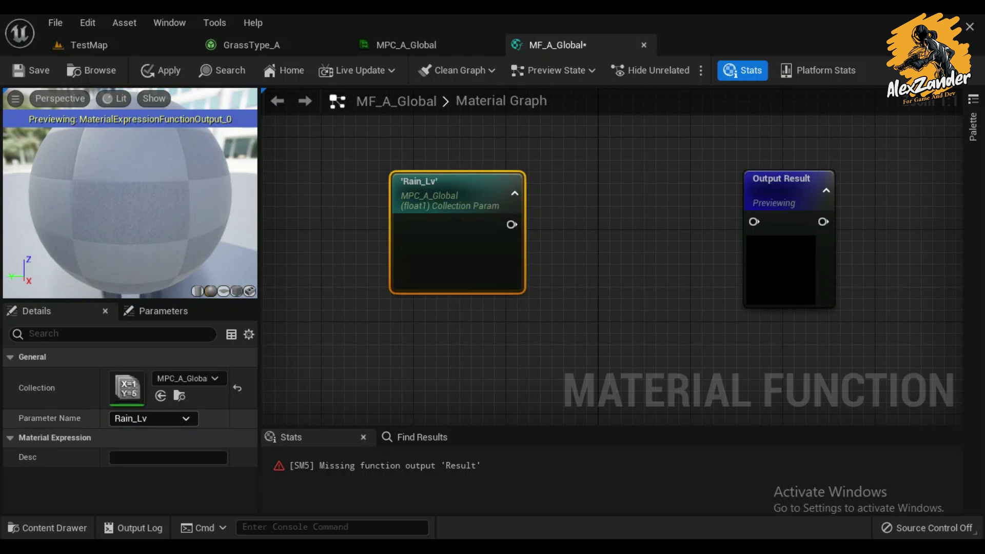
{"action": "left_click", "coordinate": [593, 190]}
{"action": "right_click_drag", "start_coordinate": [593, 190], "coordinate": [677, 275]}
- Add a scalar FunctionInput named Roughness above the Rain_Lv node
{"action": "right_click", "coordinate": [517, 166]}
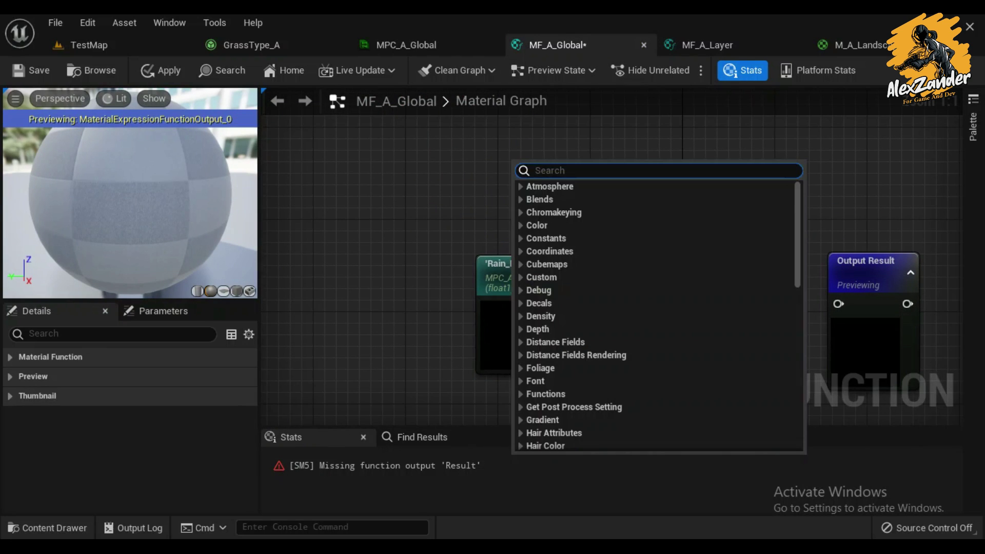
{"action": "type", "text": "fun"}
{"action": "key", "text": "Return"}
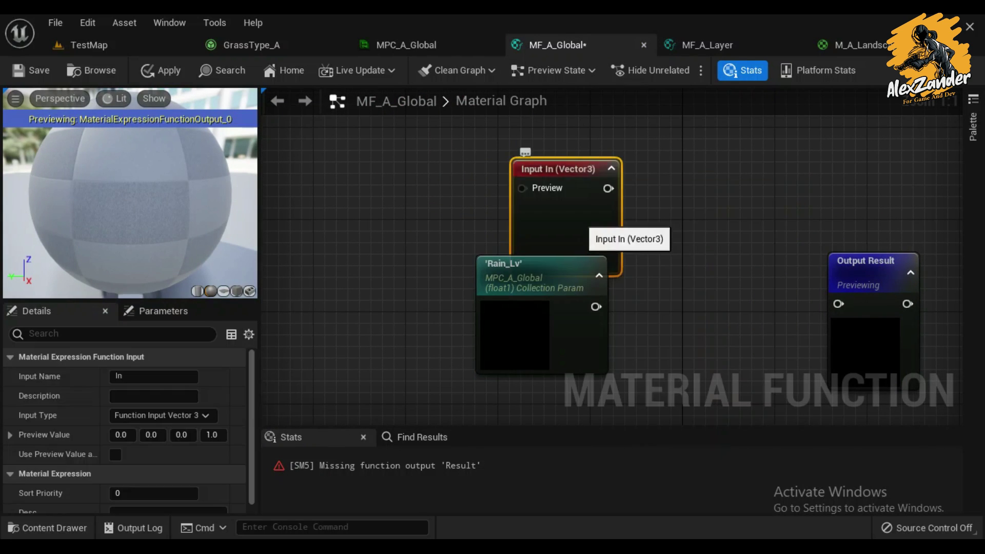
{"action": "left_click_drag", "start_coordinate": [585, 226], "coordinate": [549, 180]}
{"action": "left_click", "coordinate": [208, 415]}
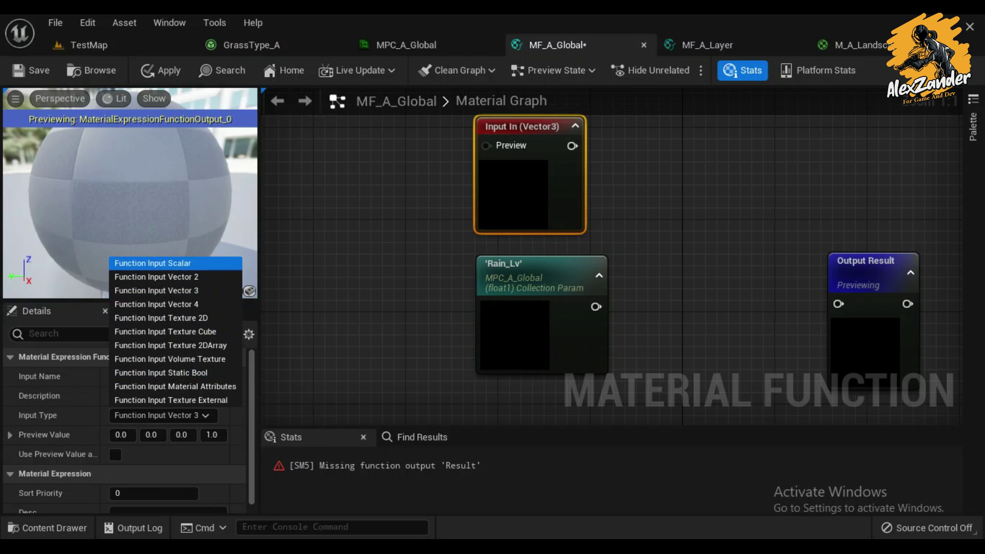
{"action": "left_click", "coordinate": [152, 263]}
{"action": "left_click", "coordinate": [154, 377]}
{"action": "type", "text": "Roughness"}
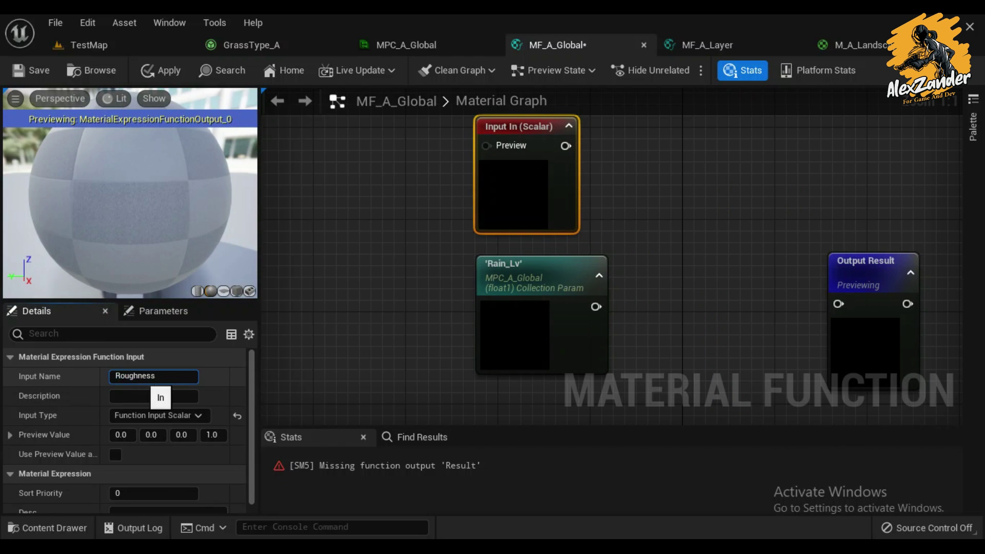
{"action": "key", "text": "Return"}
- Reposition the function output node and rename it Roughness
{"action": "right_click_drag", "start_coordinate": [437, 319], "coordinate": [458, 333]}
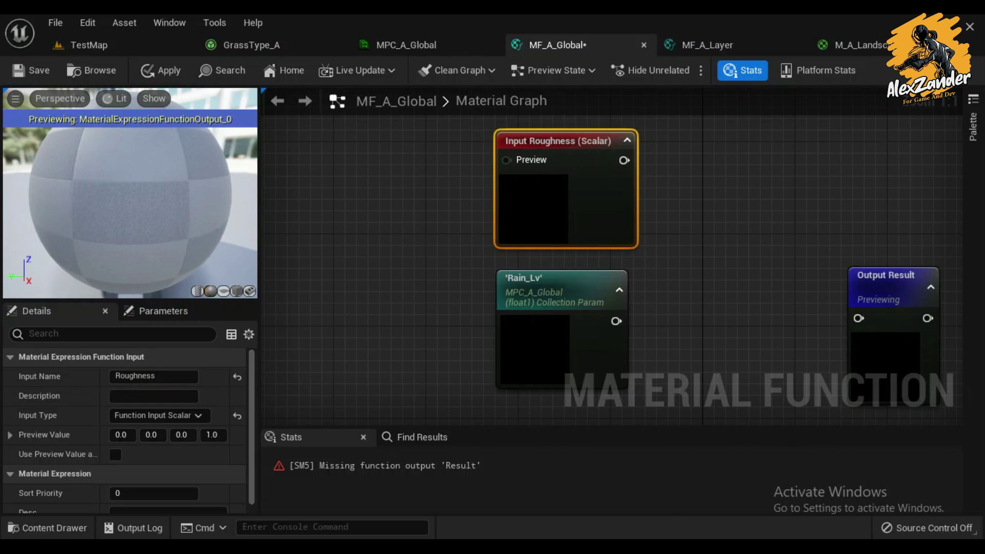
{"action": "left_click", "coordinate": [487, 259]}
{"action": "scroll", "coordinate": [613, 235], "scroll_direction": "down", "scroll_amount": 2}
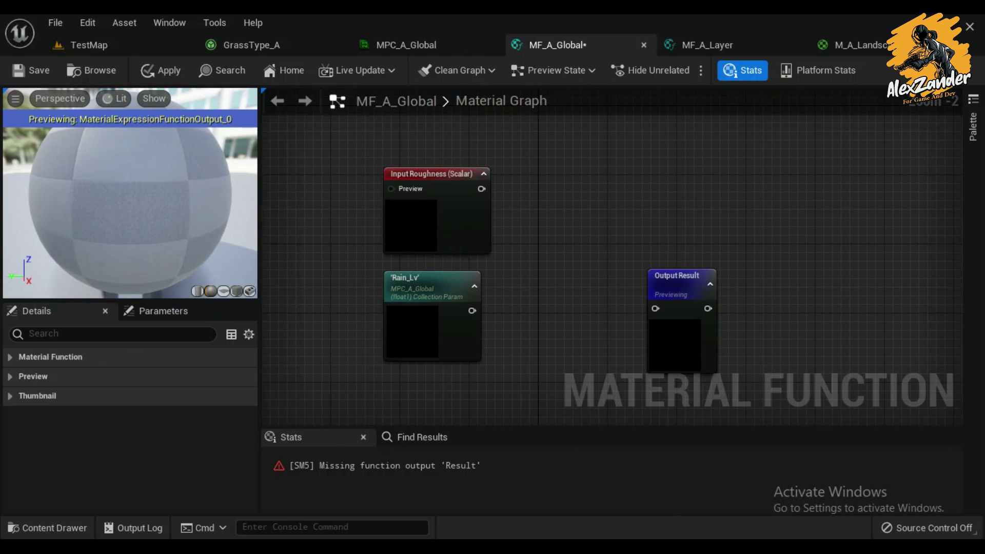
{"action": "left_click_drag", "start_coordinate": [687, 339], "coordinate": [731, 270]}
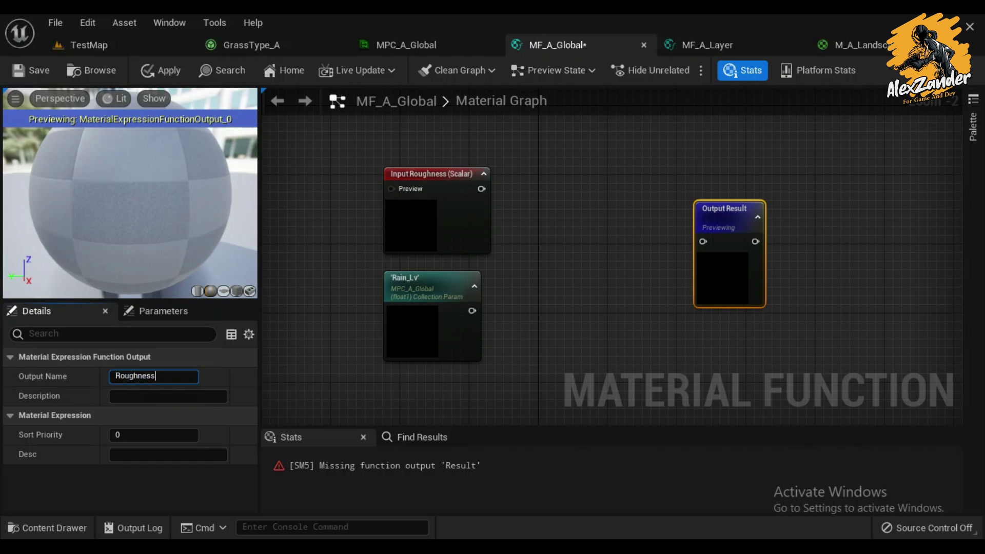
{"action": "key", "text": "Return"}
- Subtract Rain_Lv from the Roughness input and feed the result to Output Roughness
{"action": "left_click_drag", "start_coordinate": [549, 217], "coordinate": [551, 218]}
{"action": "type", "text": "sub"}
{"action": "key", "text": "Return"}
{"action": "mouse_move", "coordinate": [508, 311]}
{"action": "left_mouse_down"}
{"action": "mouse_move", "coordinate": [561, 255]}
{"action": "mouse_move", "coordinate": [753, 264]}
{"action": "left_mouse_up"}
{"action": "left_click", "coordinate": [753, 264]}
{"action": "right_click_drag", "start_coordinate": [611, 286], "coordinate": [673, 272]}
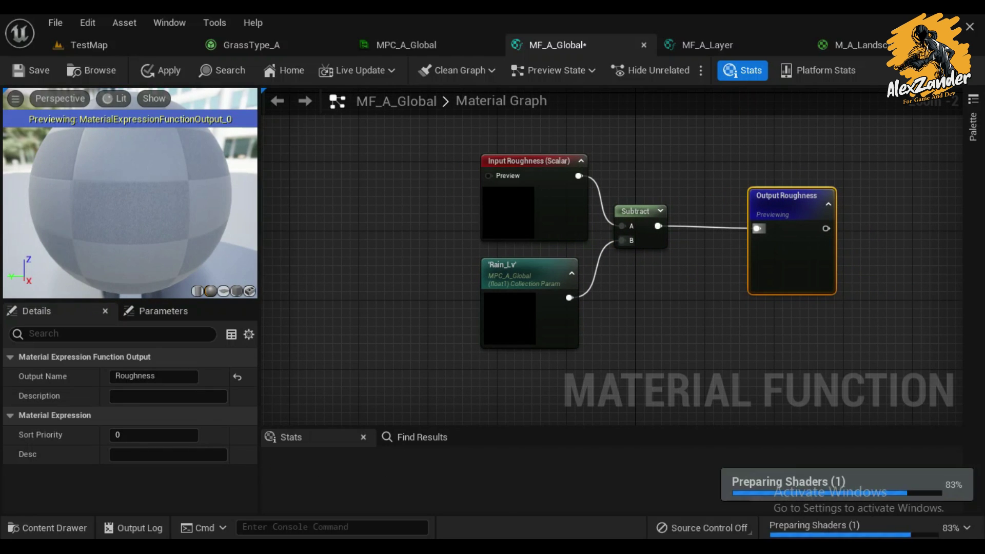
- Apply and save the MF_A_Global changes
{"action": "left_click", "coordinate": [157, 70]}
{"action": "key", "text": "ctrl+s"}
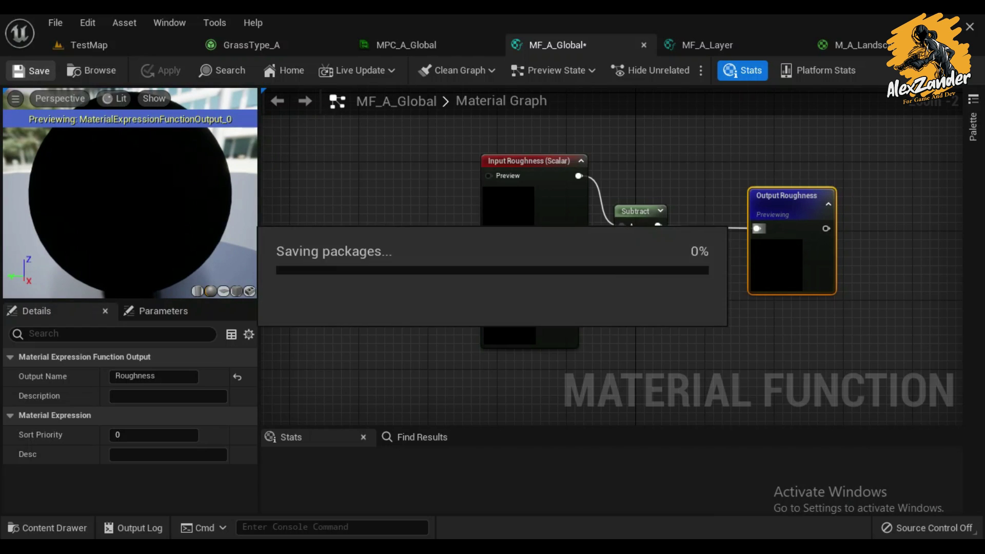
{"action": "right_click_drag", "start_coordinate": [694, 335], "coordinate": [596, 326]}
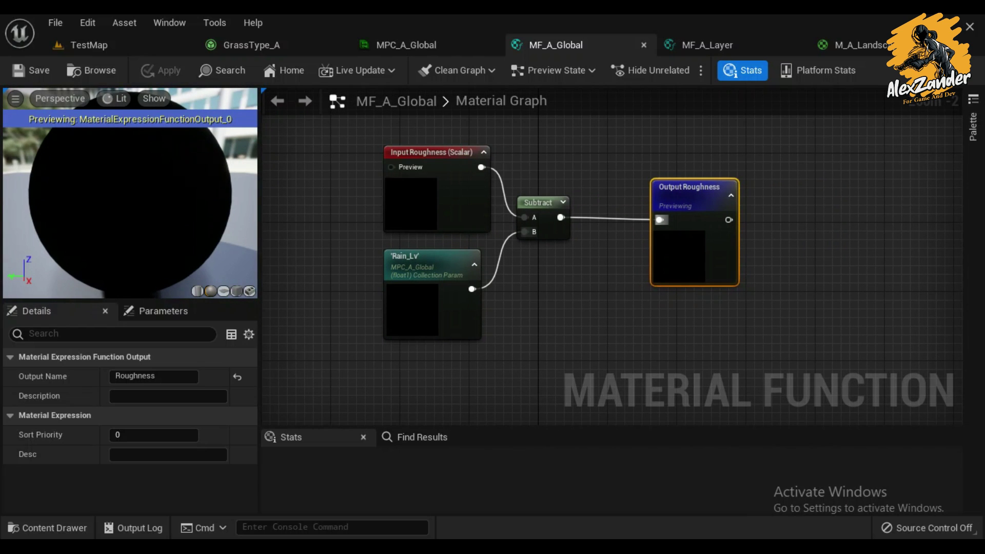
{"action": "left_click", "coordinate": [857, 45]}
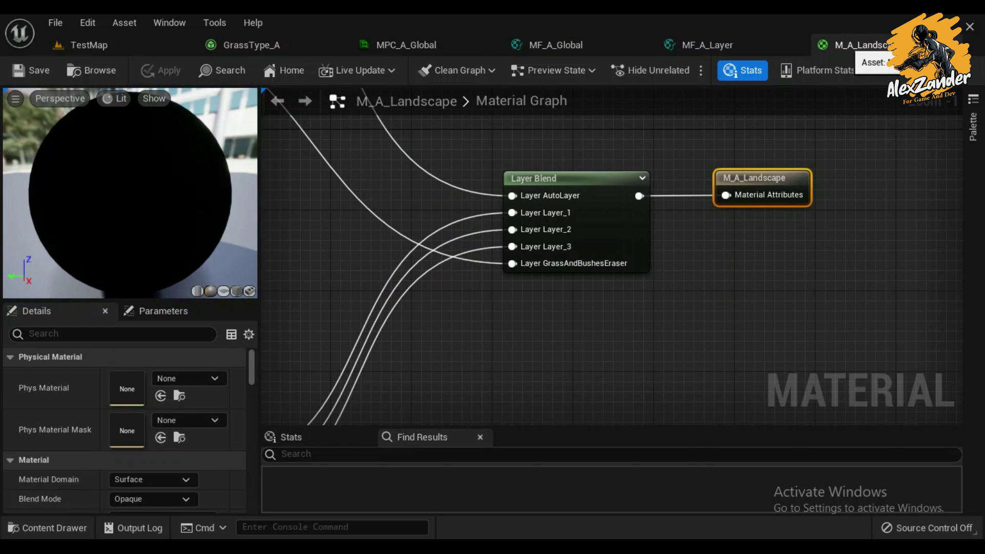
- Disconnect Layer Blend from the M_A_Landscape result and turn off Use Material Attributes
{"action": "right_click_drag", "start_coordinate": [754, 196], "coordinate": [554, 190]}
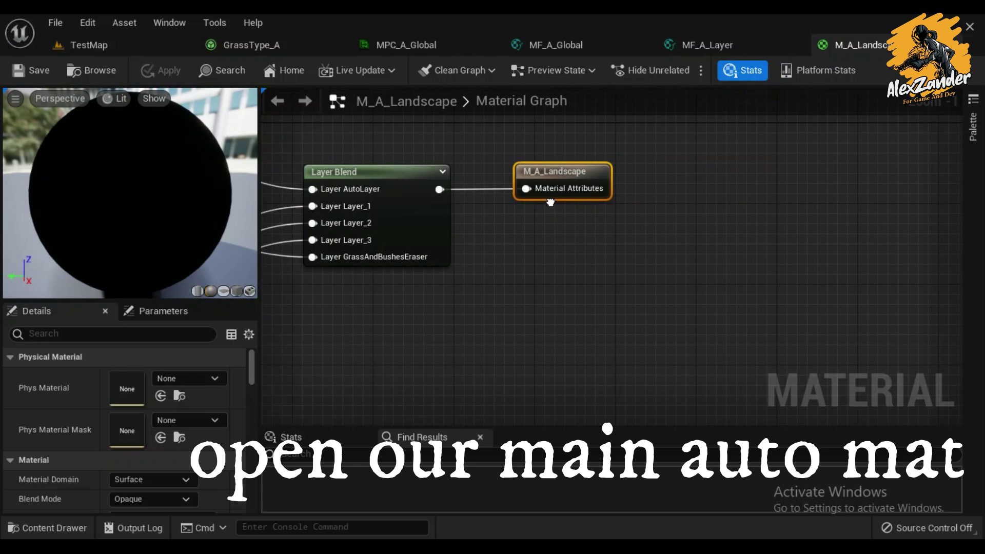
{"action": "left_click_drag", "start_coordinate": [554, 190], "coordinate": [887, 189]}
{"action": "left_click", "coordinate": [859, 188], "text": "alt"}
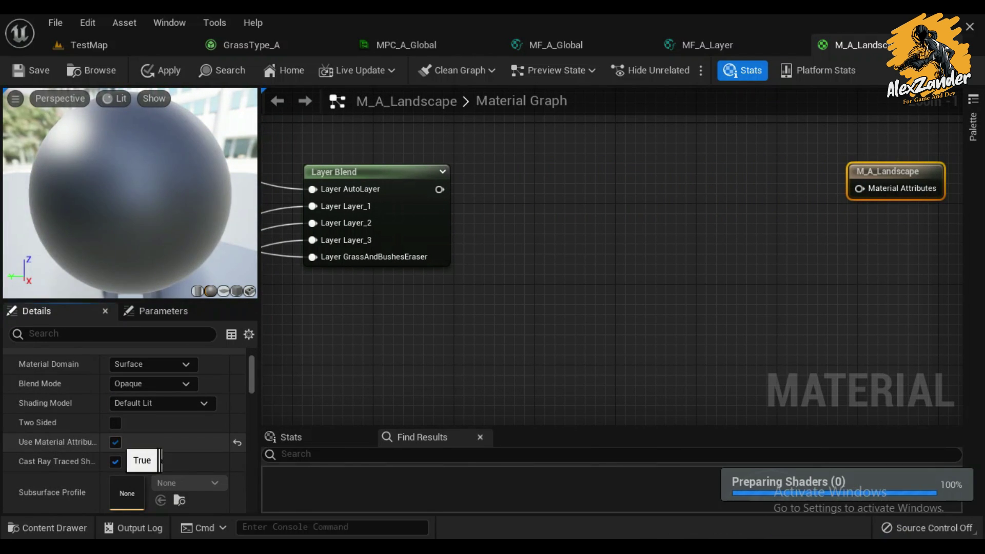
{"action": "left_click", "coordinate": [115, 442]}
- Add a BreakMaterialAttributes node from Layer Blend and drop MF_A_Global into the graph
{"action": "left_click_drag", "start_coordinate": [439, 190], "coordinate": [504, 192]}
{"action": "type", "text": "b"}
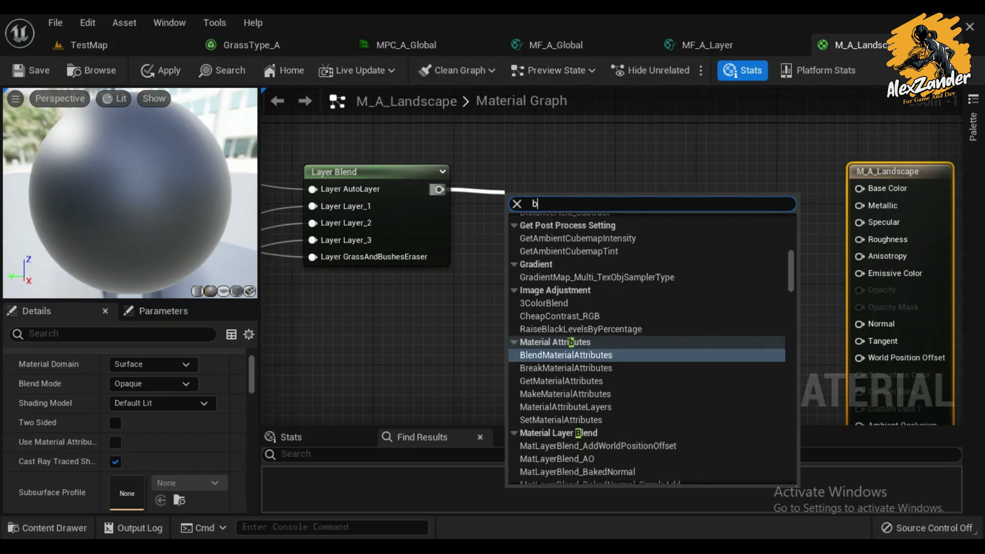
{"action": "type", "text": "re"}
{"action": "key", "text": "Return"}
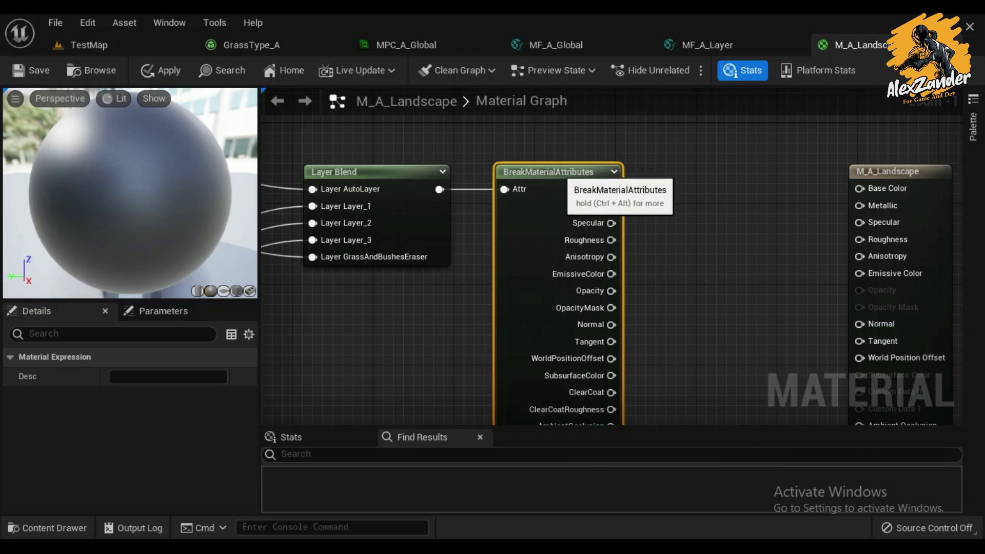
{"action": "right_click_drag", "start_coordinate": [693, 232], "coordinate": [485, 184]}
{"action": "scroll", "coordinate": [484, 184], "scroll_direction": "down", "scroll_amount": 2}
{"action": "left_click", "coordinate": [666, 179]}
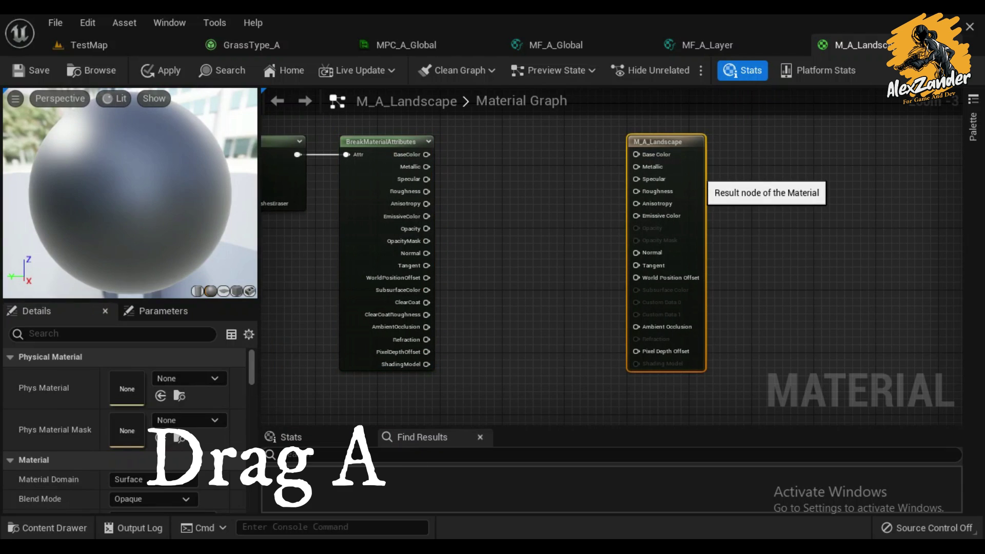
{"action": "key", "text": "ctrl+space"}
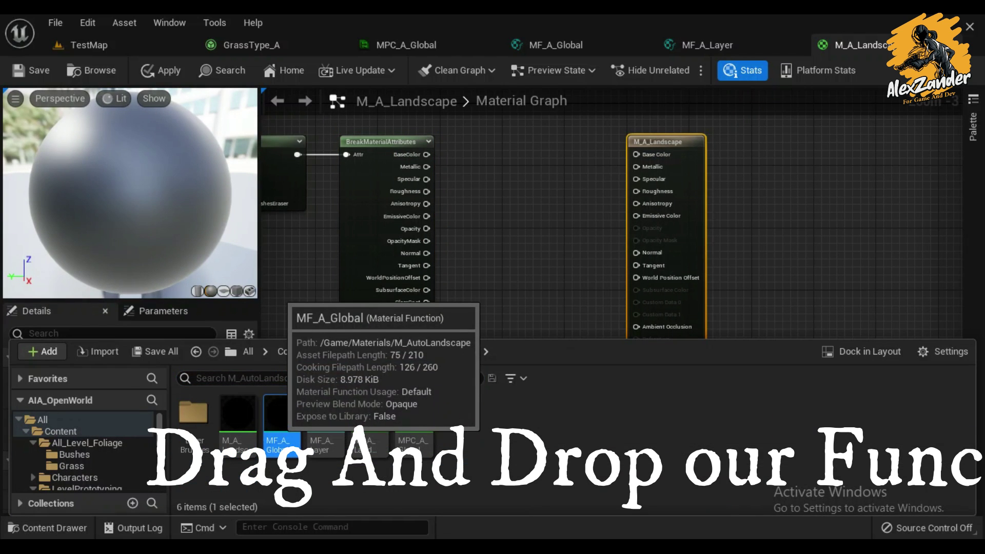
{"action": "left_click_drag", "start_coordinate": [280, 415], "coordinate": [501, 256]}
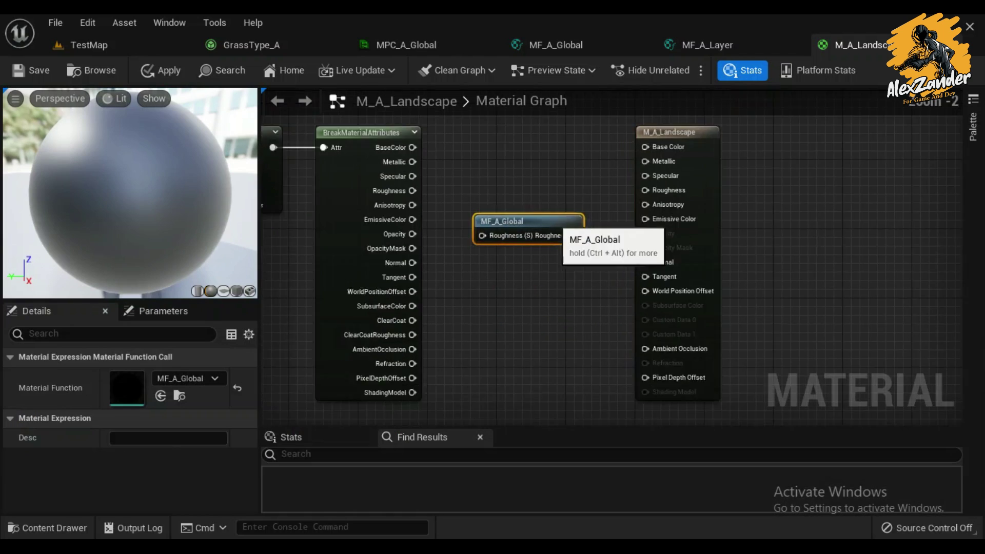
- Route the broken-out Roughness through MF_A_Global into the result's Roughness
{"action": "scroll", "coordinate": [553, 233], "scroll_direction": "up", "scroll_amount": 3}
{"action": "left_click_drag", "start_coordinate": [580, 292], "coordinate": [692, 241]}
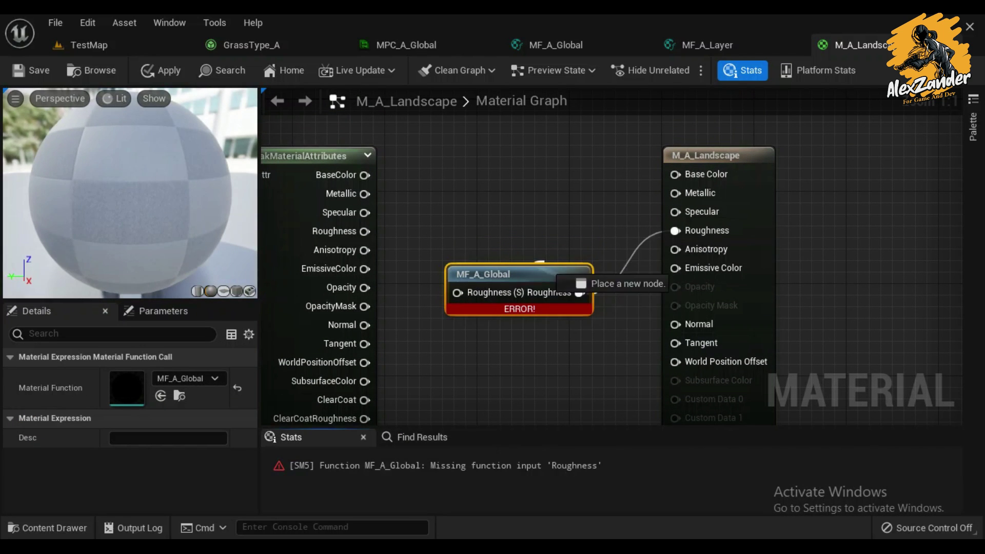
{"action": "left_click_drag", "start_coordinate": [493, 275], "coordinate": [500, 213]}
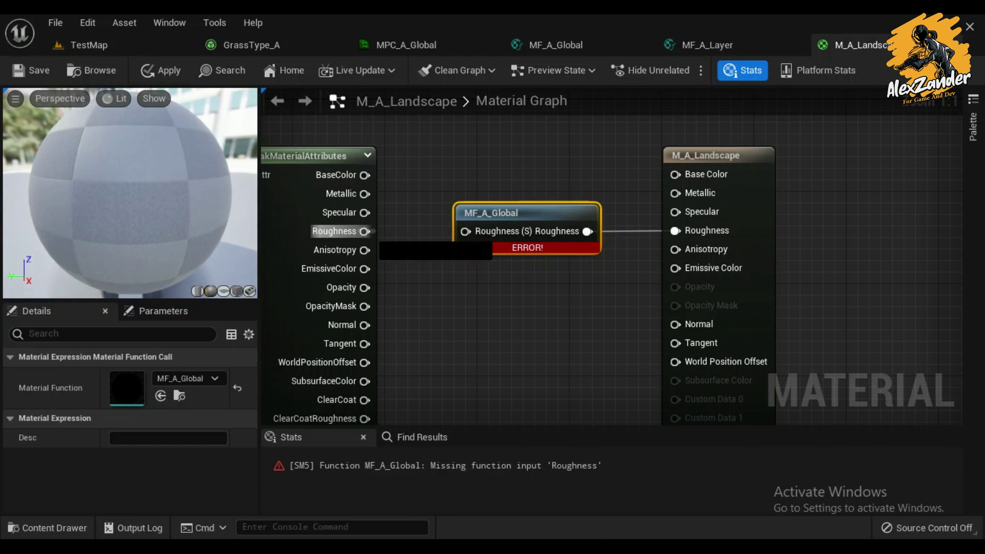
{"action": "right_click_drag", "start_coordinate": [462, 180], "coordinate": [468, 189]}
- Wire Specular, Metallic, BaseColor, Emissive, Normal, Tangent, WPO, AO and PixelDepthOffset directly to the result
{"action": "mouse_move", "coordinate": [369, 225]}
{"action": "left_mouse_down"}
{"action": "mouse_move", "coordinate": [682, 226]}
{"action": "mouse_move", "coordinate": [617, 205]}
{"action": "mouse_move", "coordinate": [680, 206]}
{"action": "left_mouse_up"}
{"action": "left_click_drag", "start_coordinate": [369, 187], "coordinate": [680, 187]}
{"action": "right_click_drag", "start_coordinate": [683, 187], "coordinate": [682, 121]}
{"action": "left_click_drag", "start_coordinate": [372, 214], "coordinate": [682, 214]}
{"action": "left_click_drag", "start_coordinate": [372, 271], "coordinate": [682, 269]}
{"action": "left_click_drag", "start_coordinate": [372, 289], "coordinate": [683, 289]}
{"action": "right_click_drag", "start_coordinate": [683, 288], "coordinate": [682, 172]}
{"action": "left_click_drag", "start_coordinate": [383, 192], "coordinate": [687, 192]}
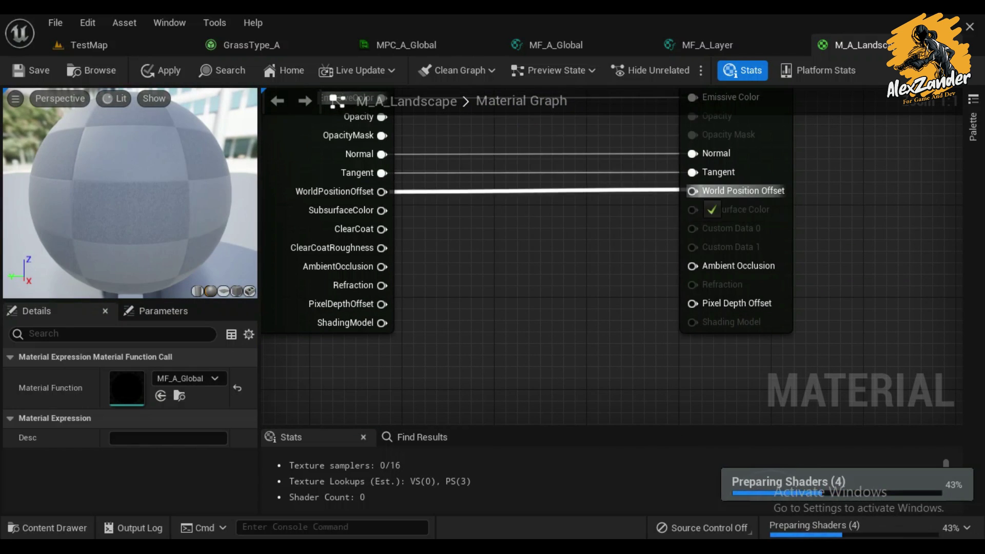
{"action": "left_click_drag", "start_coordinate": [382, 266], "coordinate": [688, 266]}
{"action": "left_click_drag", "start_coordinate": [383, 304], "coordinate": [690, 304]}
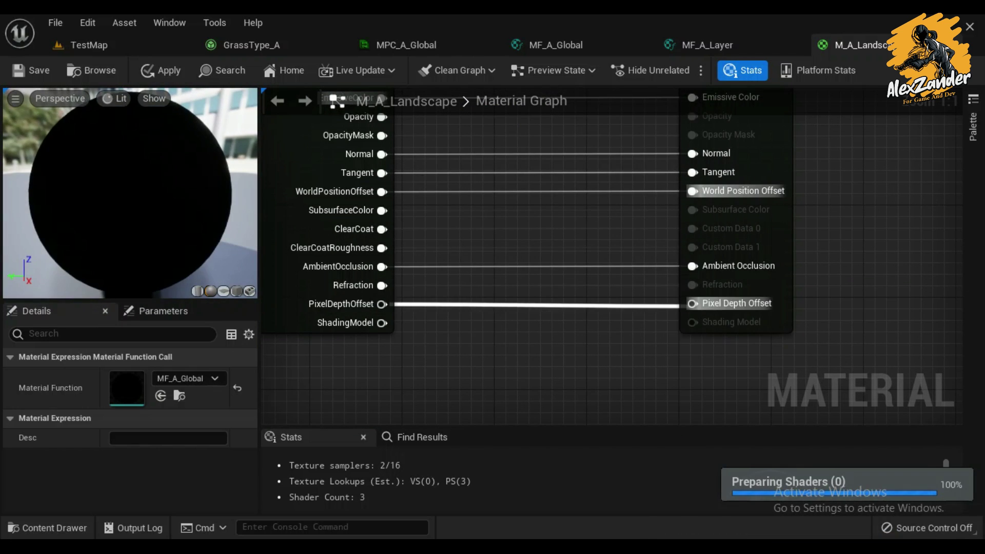
{"action": "scroll", "coordinate": [689, 305], "scroll_direction": "down", "scroll_amount": 3}
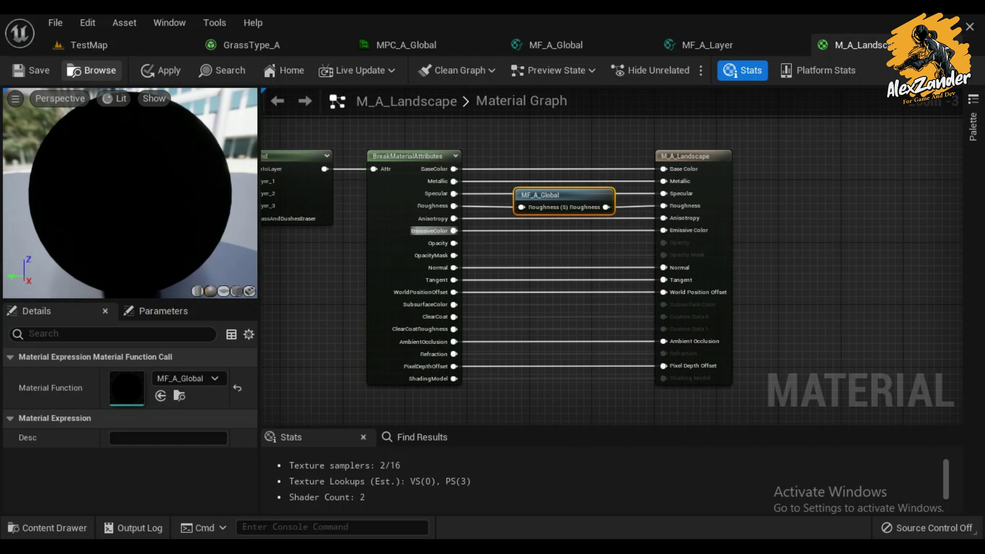
- Apply and save M_A_Landscape, then return to GrassType_A in the assets
{"action": "left_click", "coordinate": [160, 70]}
{"action": "left_click", "coordinate": [31, 70]}
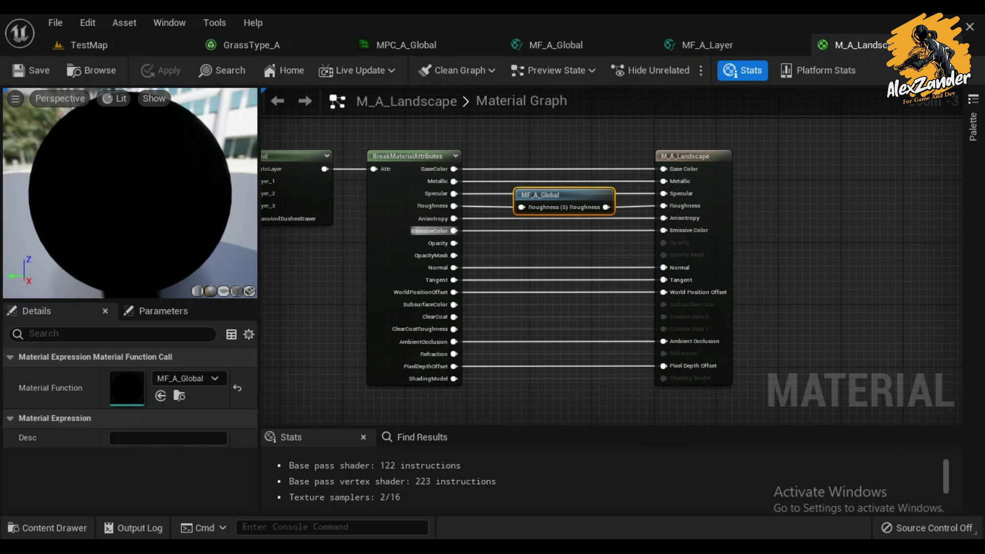
{"action": "left_click", "coordinate": [246, 45]}
{"action": "left_click", "coordinate": [92, 70]}
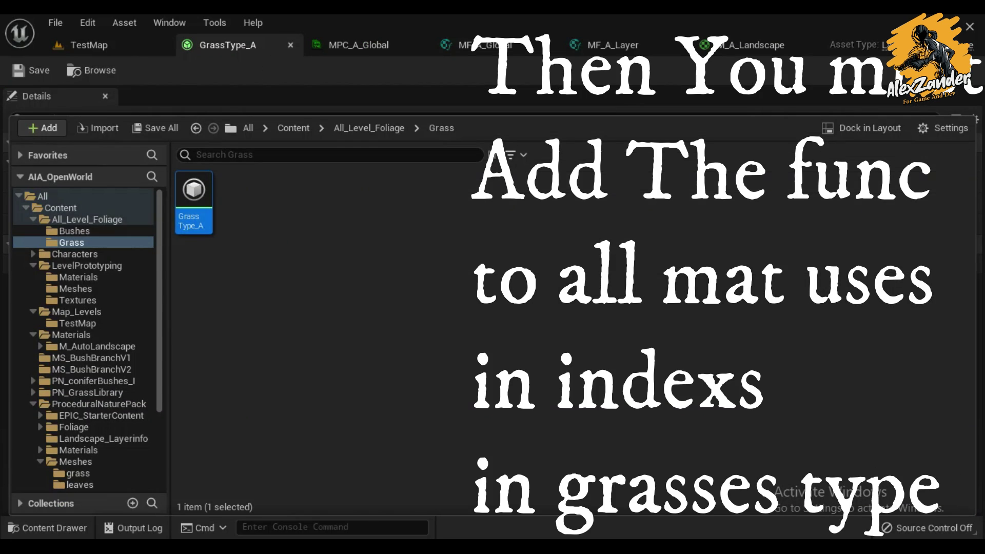
- Open the Bushes grass type, locate its first variety's mesh, and open lowGrass_03_03
{"action": "left_click", "coordinate": [369, 128]}
{"action": "left_click", "coordinate": [74, 231]}
{"action": "double_click", "coordinate": [193, 205]}
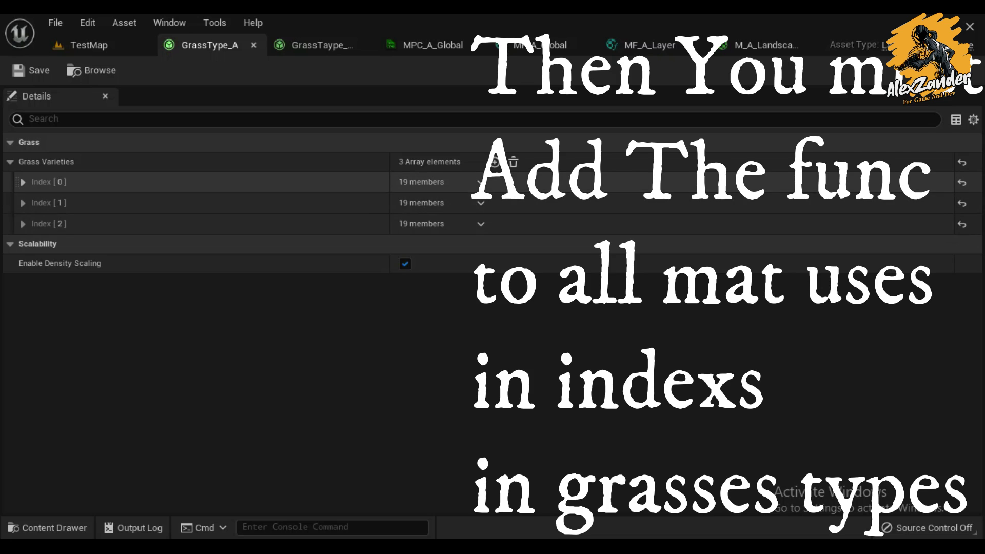
{"action": "left_click", "coordinate": [23, 182]}
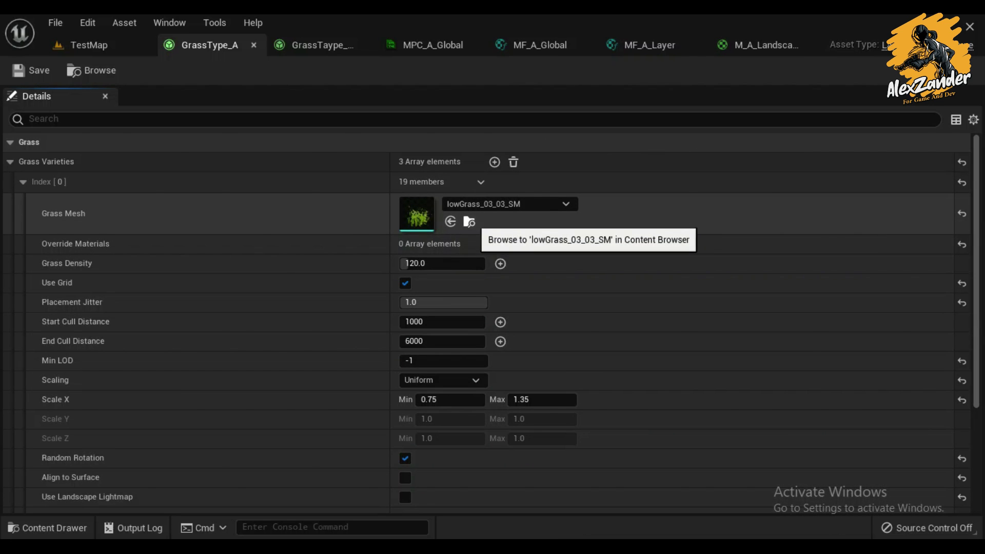
{"action": "left_click", "coordinate": [469, 222]}
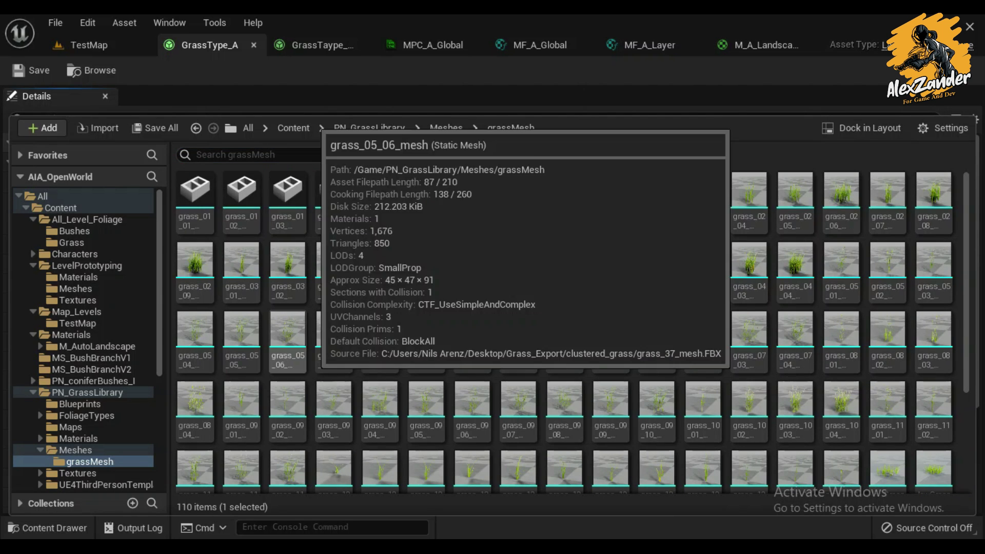
{"action": "scroll", "coordinate": [390, 384], "scroll_direction": "down", "scroll_amount": 4}
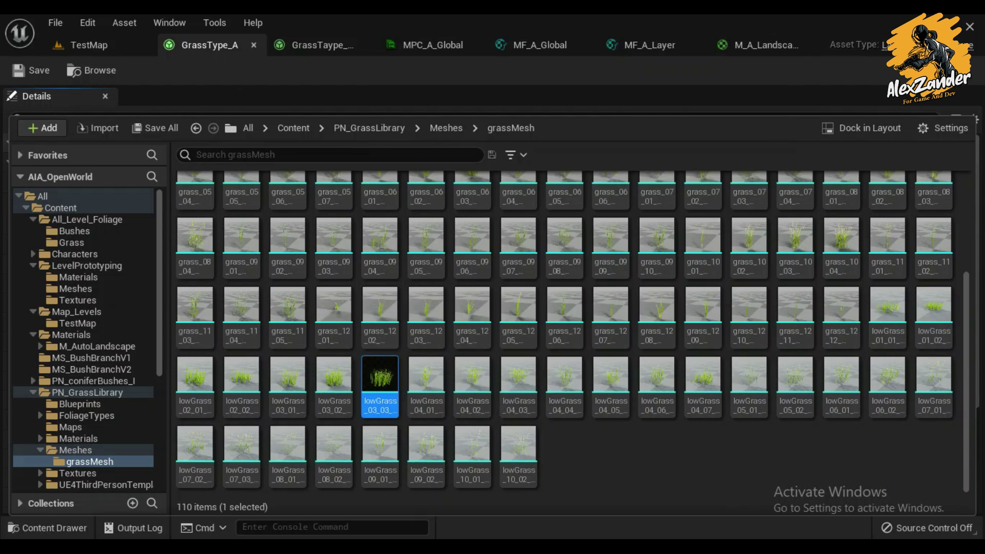
{"action": "double_click", "coordinate": [380, 380]}
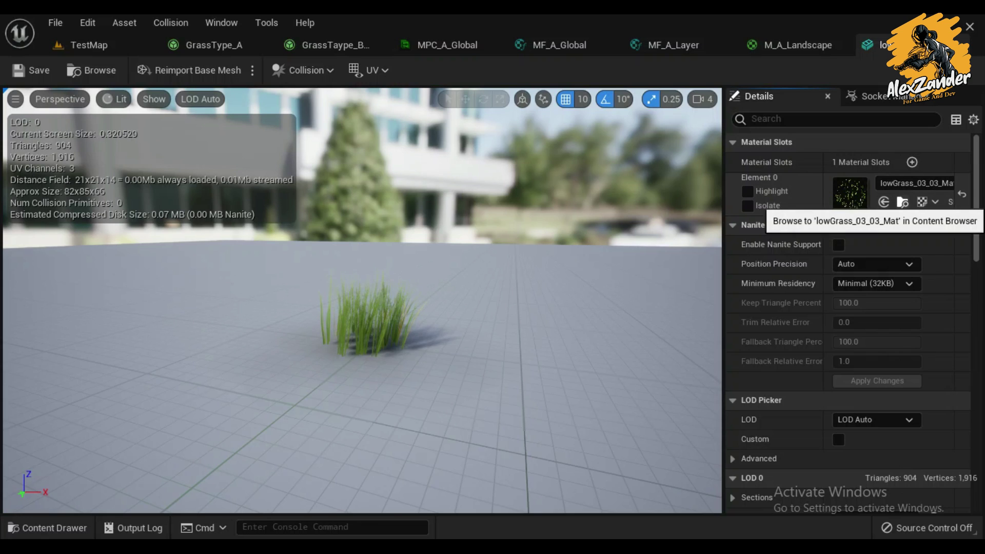
- Open the lowGrass_03_03_Mat instance, then locate and open its parent material MA_Grass
{"action": "left_click", "coordinate": [902, 202]}
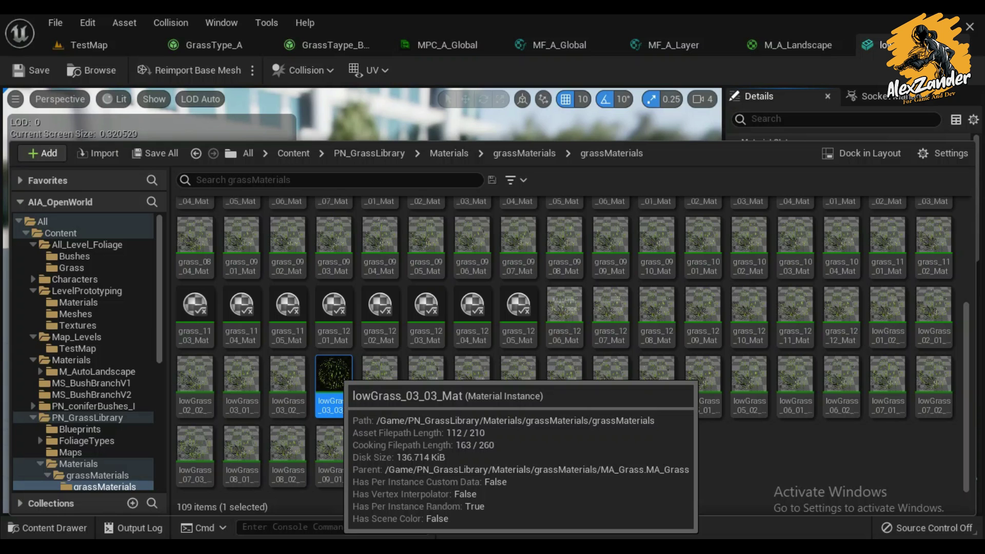
{"action": "double_click", "coordinate": [334, 382]}
{"action": "scroll", "coordinate": [790, 318], "scroll_direction": "down", "scroll_amount": 3}
{"action": "scroll", "coordinate": [789, 318], "scroll_direction": "down", "scroll_amount": 5}
{"action": "scroll", "coordinate": [789, 318], "scroll_direction": "down", "scroll_amount": 5}
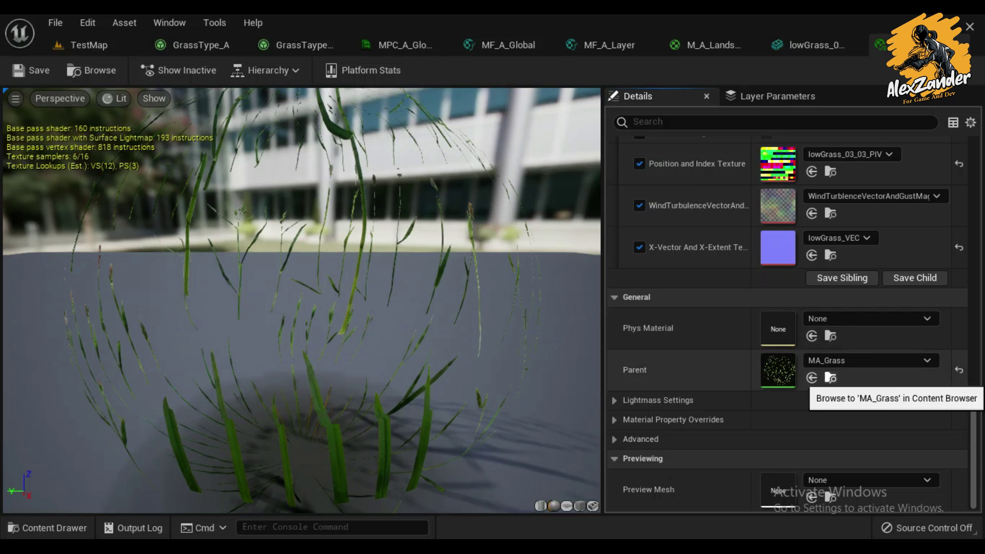
{"action": "left_click", "coordinate": [831, 378]}
{"action": "mouse_move", "coordinate": [238, 416]}
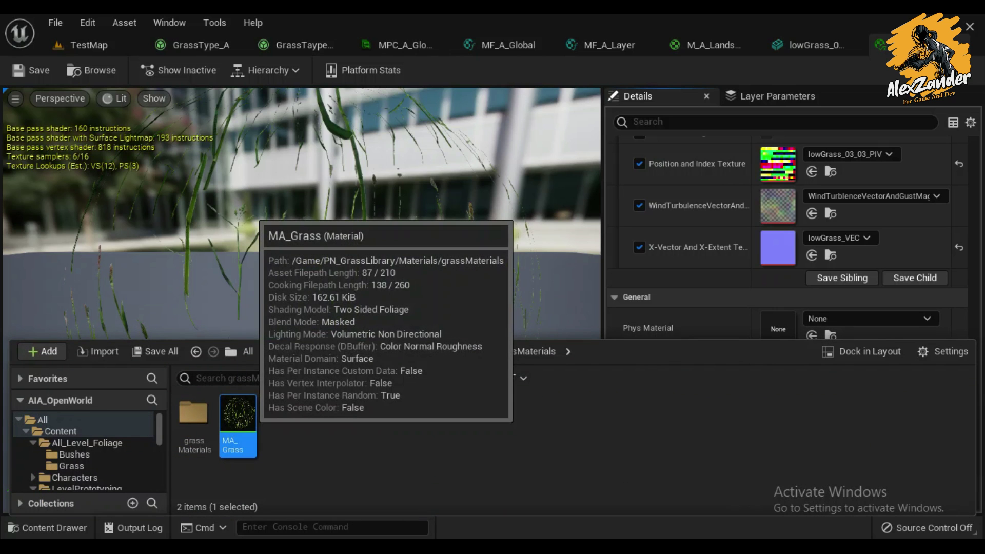
{"action": "double_click", "coordinate": [237, 416]}
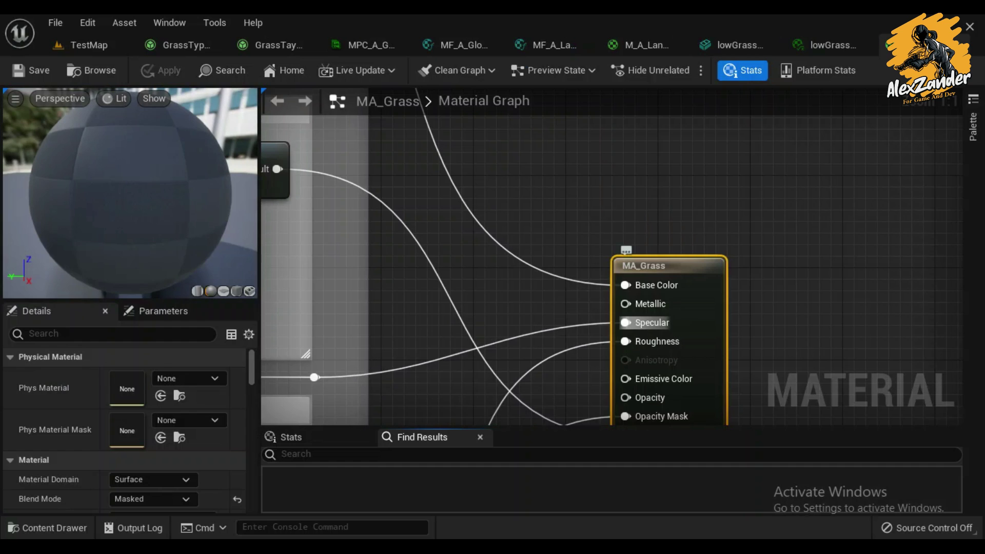
- Pan MA_Grass to its output node, then close the lowGrass material instance and grass mesh editors
{"action": "right_click_drag", "start_coordinate": [530, 301], "coordinate": [598, 192]}
{"action": "scroll", "coordinate": [599, 193], "scroll_direction": "down", "scroll_amount": 5}
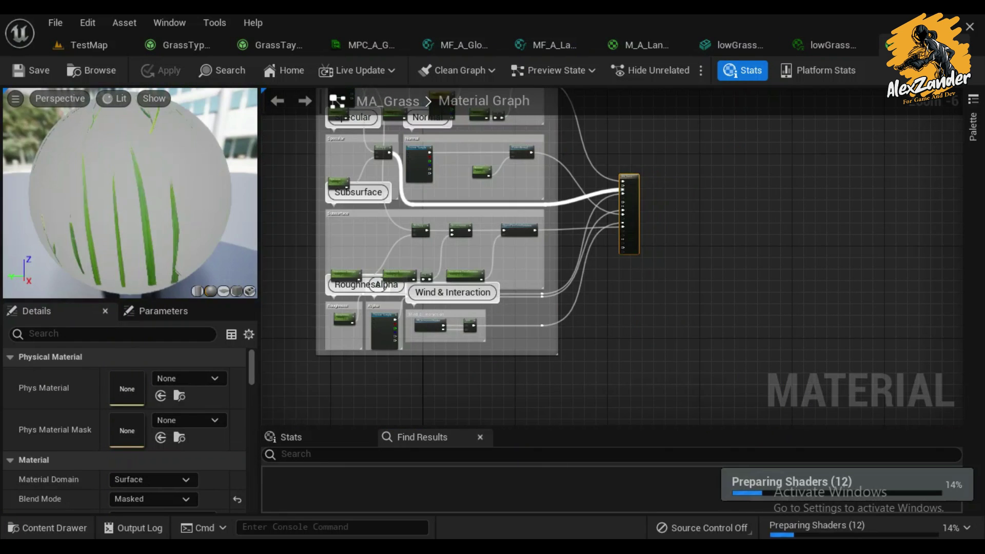
{"action": "right_click_drag", "start_coordinate": [599, 193], "coordinate": [811, 192]}
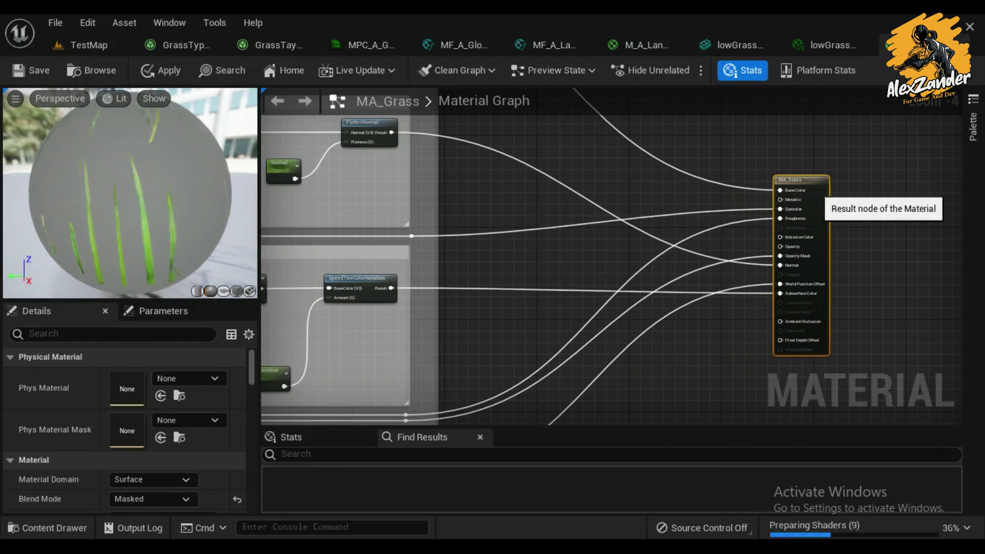
{"action": "left_click", "coordinate": [846, 45]}
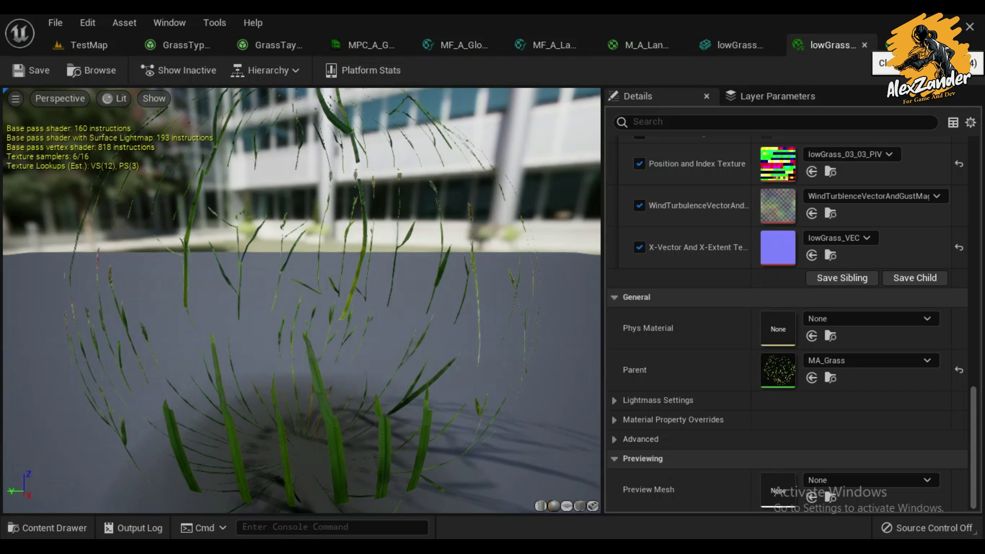
{"action": "left_click", "coordinate": [864, 46]}
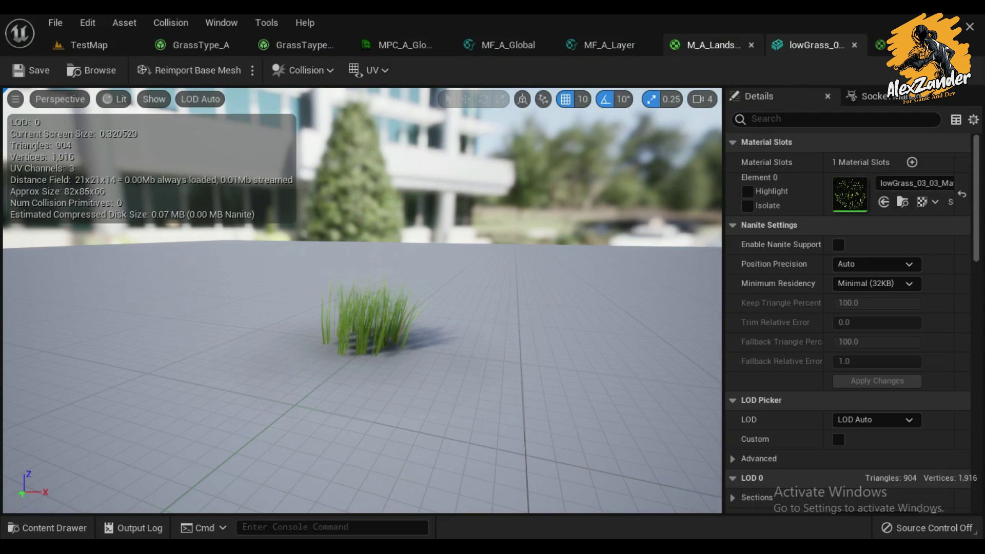
{"action": "left_click", "coordinate": [854, 44]}
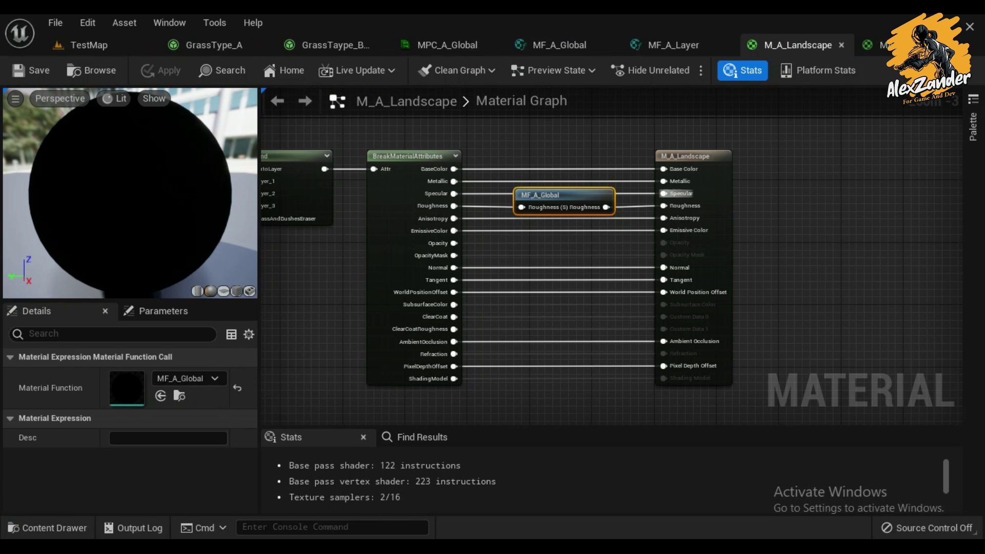
- Copy MF_A_Global from M_A_Landscape, paste it into MA_Grass and wire it into Roughness
{"action": "right_click", "coordinate": [547, 197]}
{"action": "left_click", "coordinate": [687, 348]}
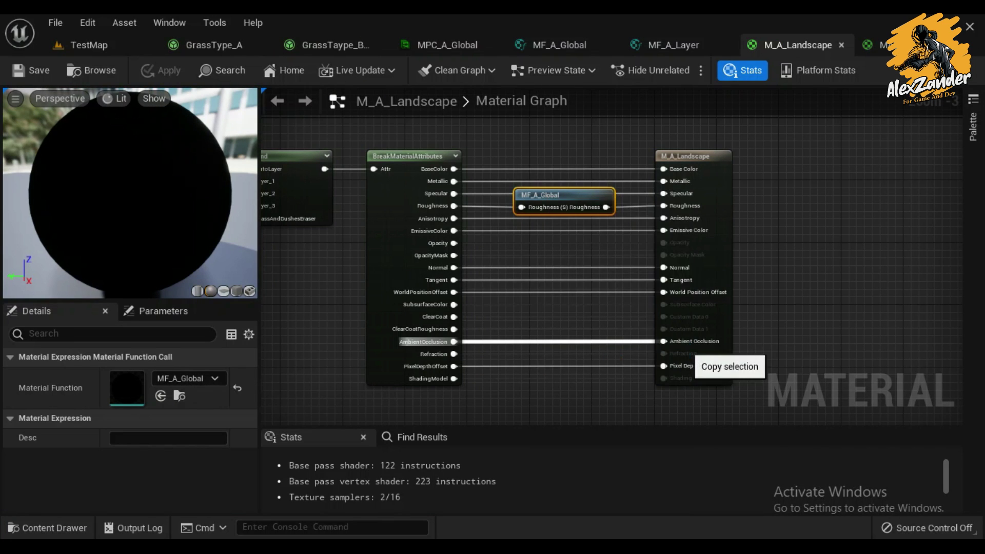
{"action": "left_click", "coordinate": [872, 45]}
{"action": "scroll", "coordinate": [739, 241], "scroll_direction": "up", "scroll_amount": 5}
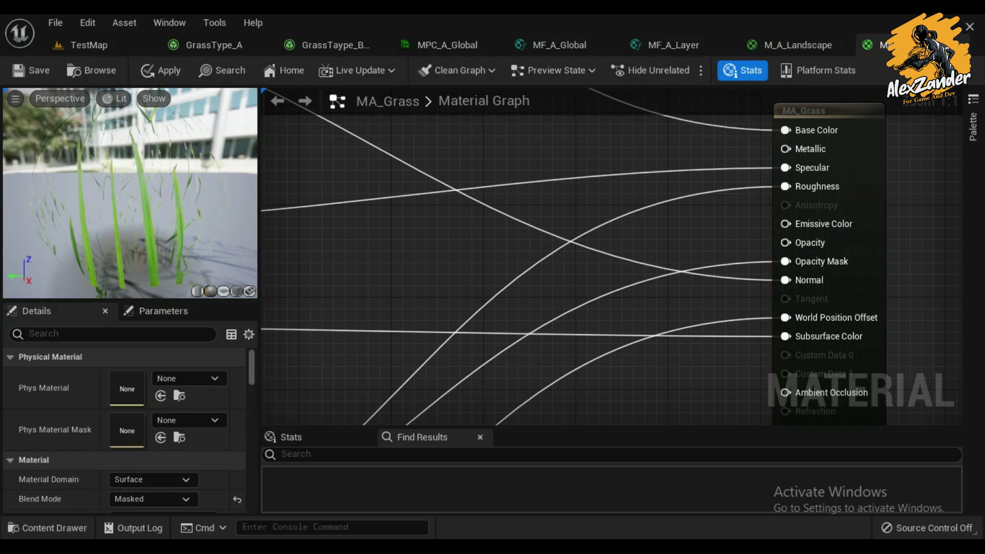
{"action": "key", "text": "ctrl+v"}
{"action": "left_click_drag", "start_coordinate": [662, 222], "coordinate": [605, 213]}
{"action": "left_click_drag", "start_coordinate": [697, 222], "coordinate": [785, 186]}
- Apply MA_Grass despite the too-many-MaterialParameterCollections error and close its tab
{"action": "scroll", "coordinate": [722, 127], "scroll_direction": "down", "scroll_amount": 8}
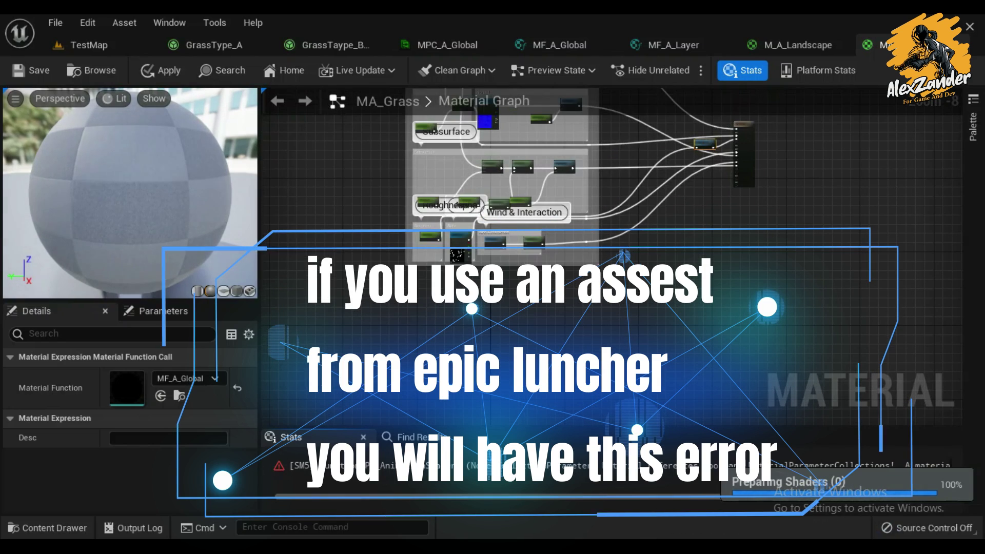
{"action": "scroll", "coordinate": [451, 241], "scroll_direction": "up", "scroll_amount": 8}
{"action": "key", "text": "Home"}
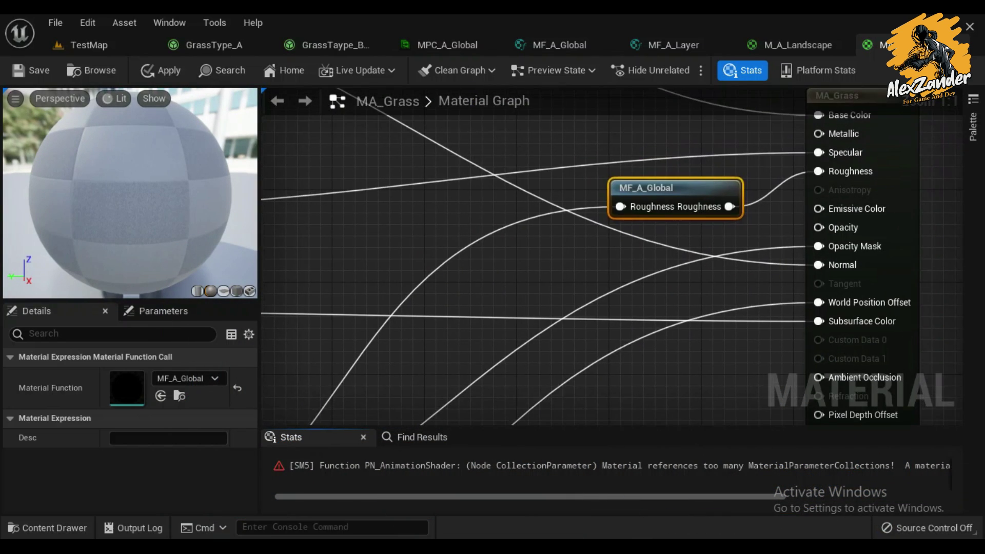
{"action": "left_click", "coordinate": [159, 71]}
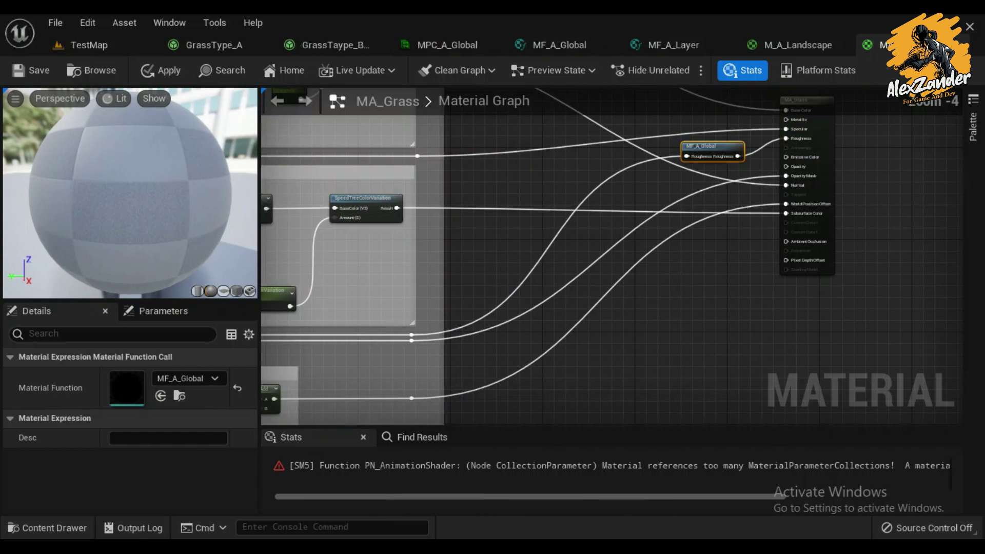
{"action": "left_click_drag", "start_coordinate": [528, 497], "coordinate": [693, 497]}
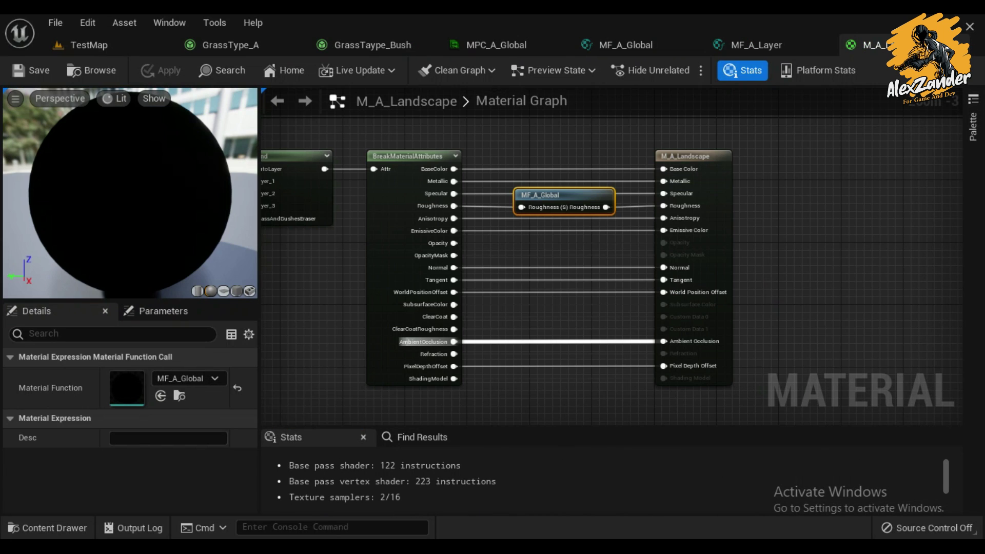
- In GrassType_A, expand the second grass variety and open its rock_group_small_b3 mesh
{"action": "left_click", "coordinate": [222, 45]}
{"action": "left_click", "coordinate": [23, 182]}
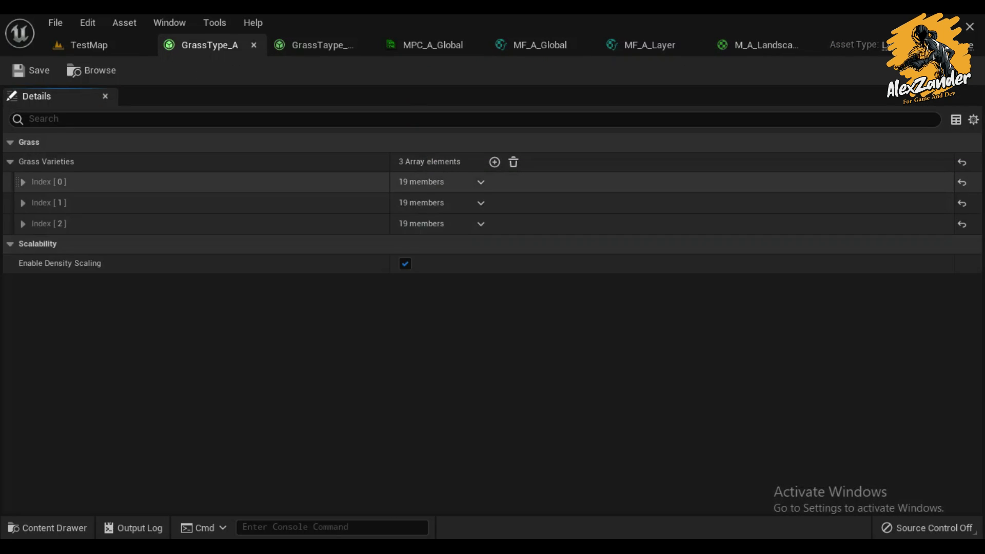
{"action": "left_click", "coordinate": [22, 202]}
{"action": "left_click", "coordinate": [469, 242]}
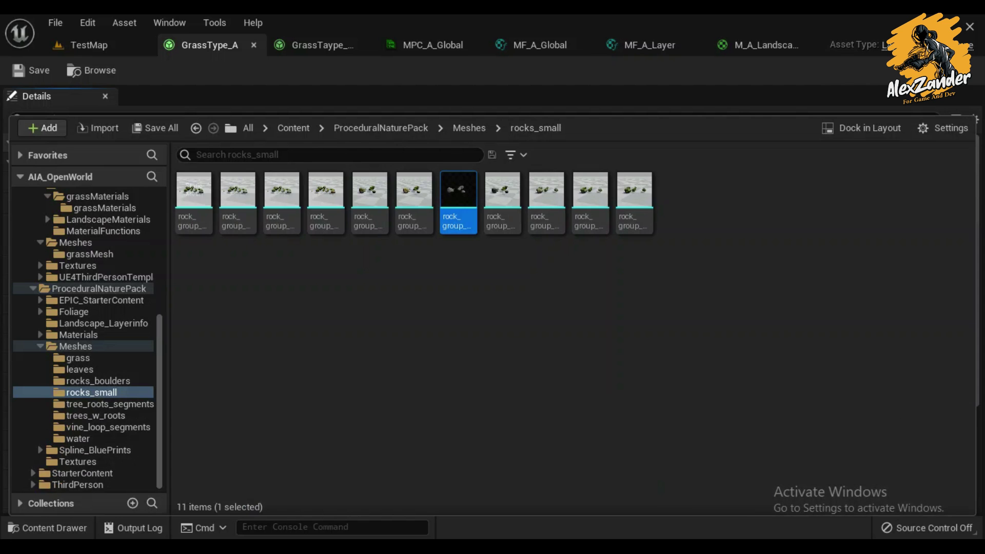
{"action": "double_click", "coordinate": [458, 198]}
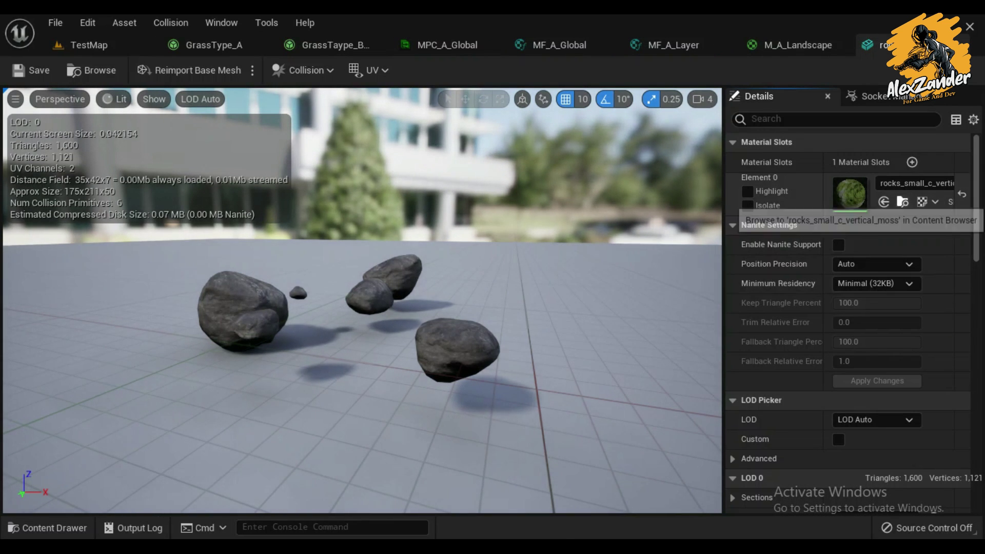
- Open the rocks_small_c_vertical_moss material instance, then its parent master_rocks_small
{"action": "left_click", "coordinate": [902, 202]}
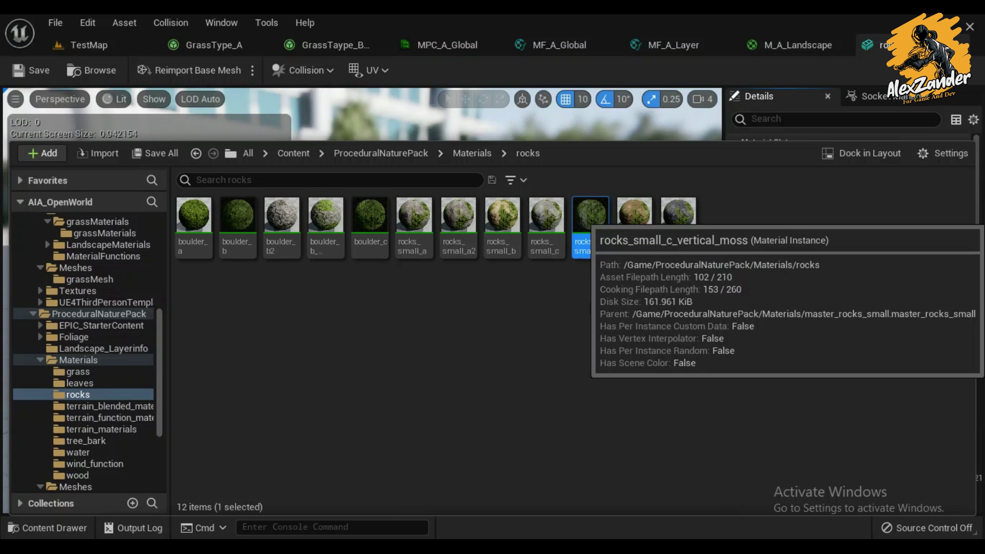
{"action": "double_click", "coordinate": [589, 215]}
{"action": "scroll", "coordinate": [785, 308], "scroll_direction": "down", "scroll_amount": 5}
{"action": "scroll", "coordinate": [785, 307], "scroll_direction": "down", "scroll_amount": 5}
{"action": "scroll", "coordinate": [785, 308], "scroll_direction": "down", "scroll_amount": 3}
{"action": "left_click", "coordinate": [831, 378]}
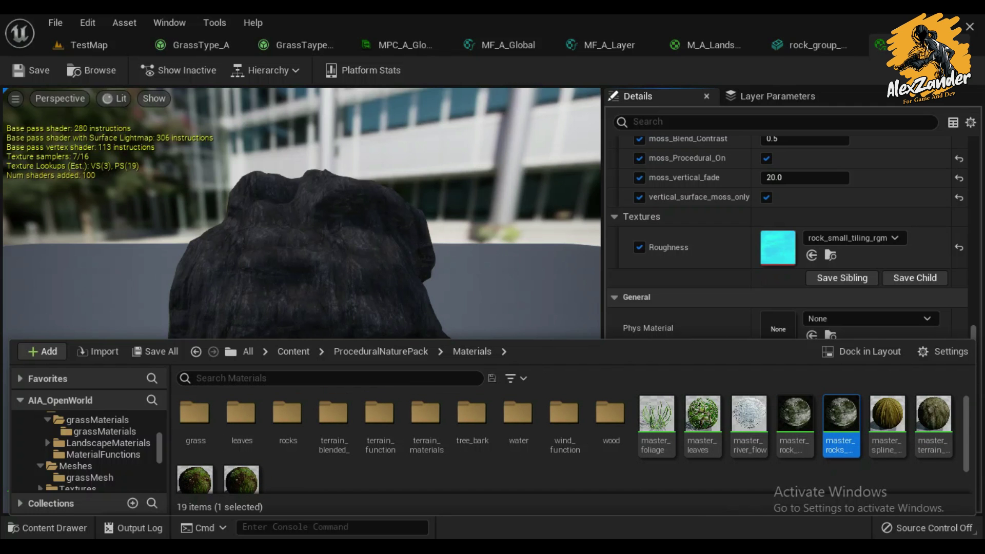
{"action": "double_click", "coordinate": [841, 415]}
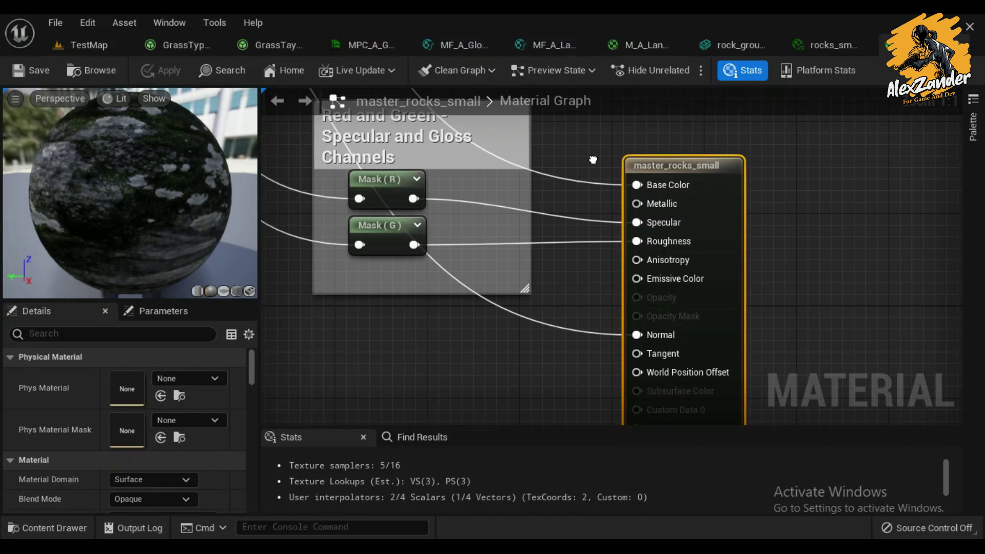
- Paste MF_A_Global between the Mask (G) output and Roughness in master_rocks_small and apply
{"action": "scroll", "coordinate": [593, 159], "scroll_direction": "down", "scroll_amount": 3}
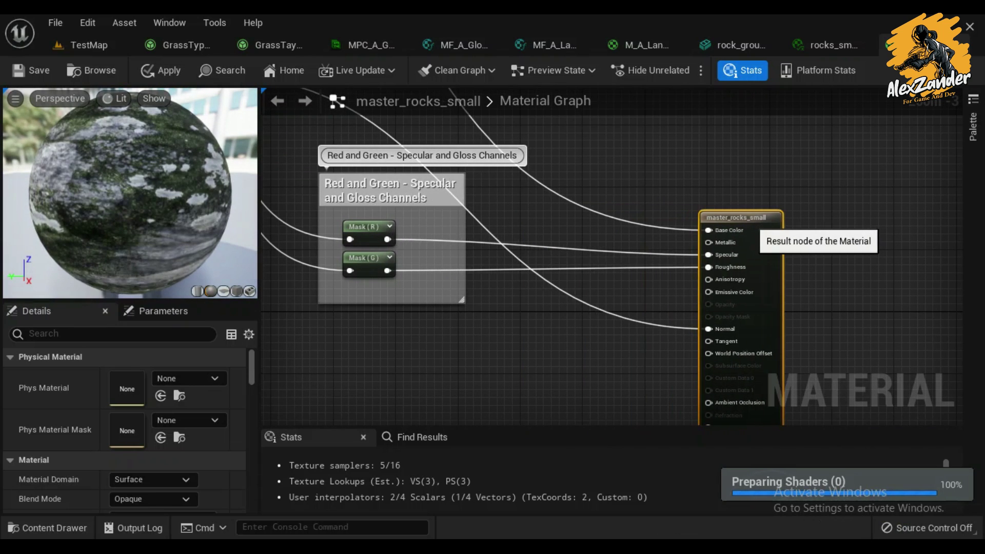
{"action": "key", "text": "ctrl+v"}
{"action": "scroll", "coordinate": [545, 271], "scroll_direction": "up", "scroll_amount": 3}
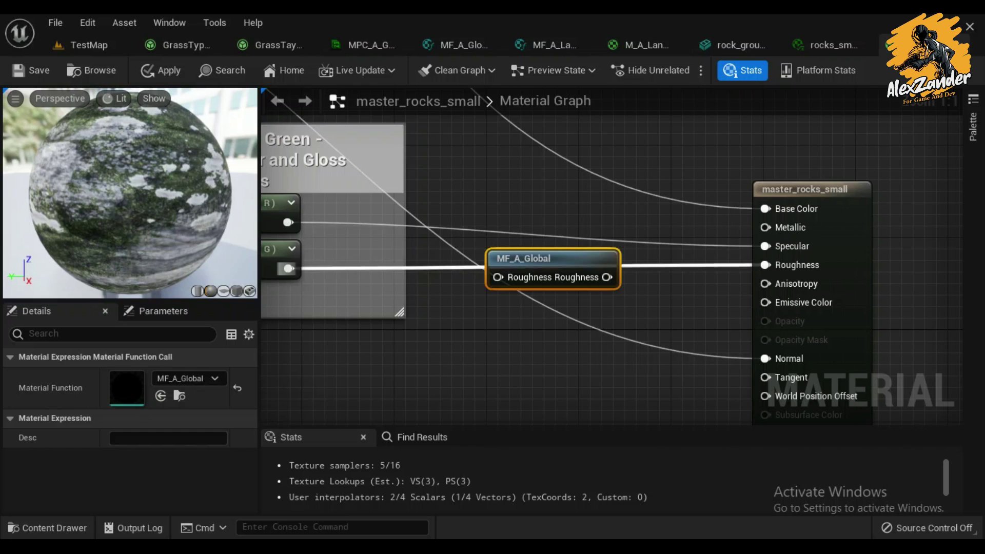
{"action": "left_click_drag", "start_coordinate": [289, 269], "coordinate": [497, 277]}
{"action": "left_click_drag", "start_coordinate": [607, 277], "coordinate": [765, 264]}
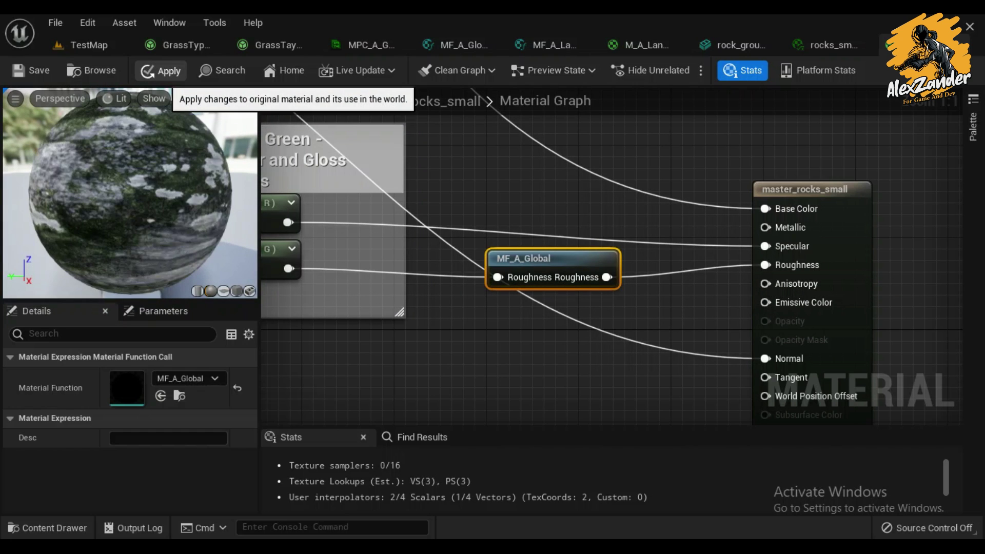
{"action": "left_click", "coordinate": [160, 71]}
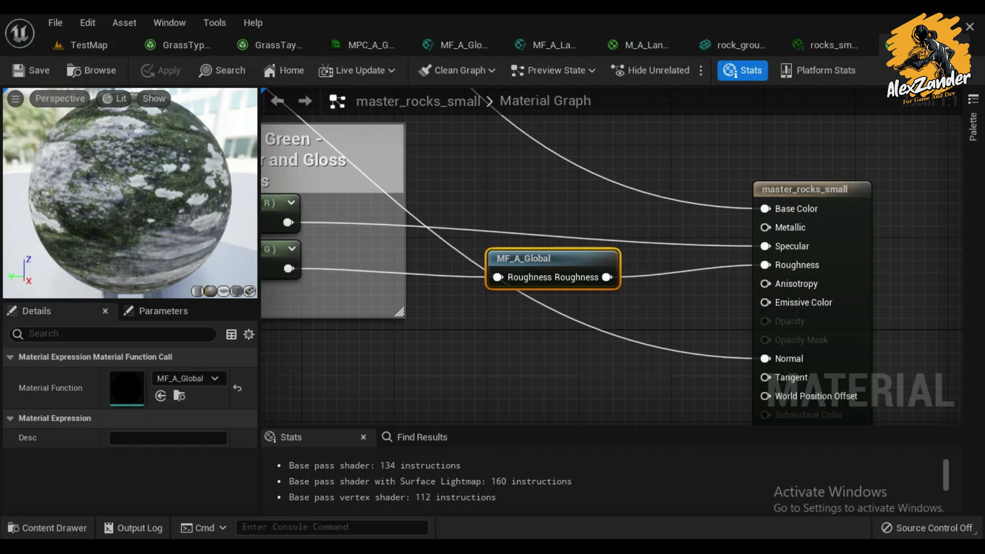
- Back in GrassType_A, collapse the second grass variety and expand the third
{"action": "left_click", "coordinate": [170, 44]}
{"action": "left_click", "coordinate": [46, 203]}
{"action": "left_click", "coordinate": [46, 223]}
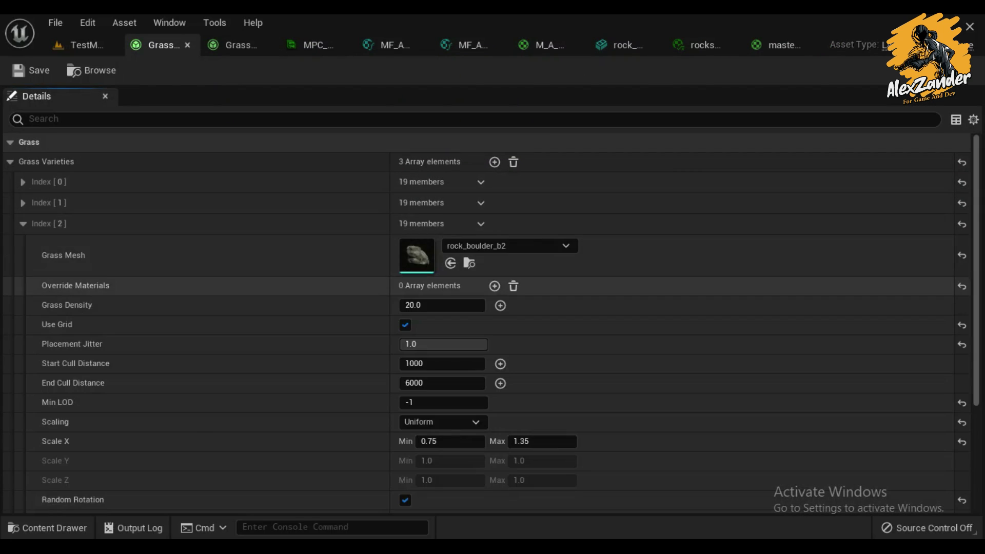
- Open the rock_boulder_b2 mesh and its boulder_c material instance
{"action": "left_click", "coordinate": [468, 263]}
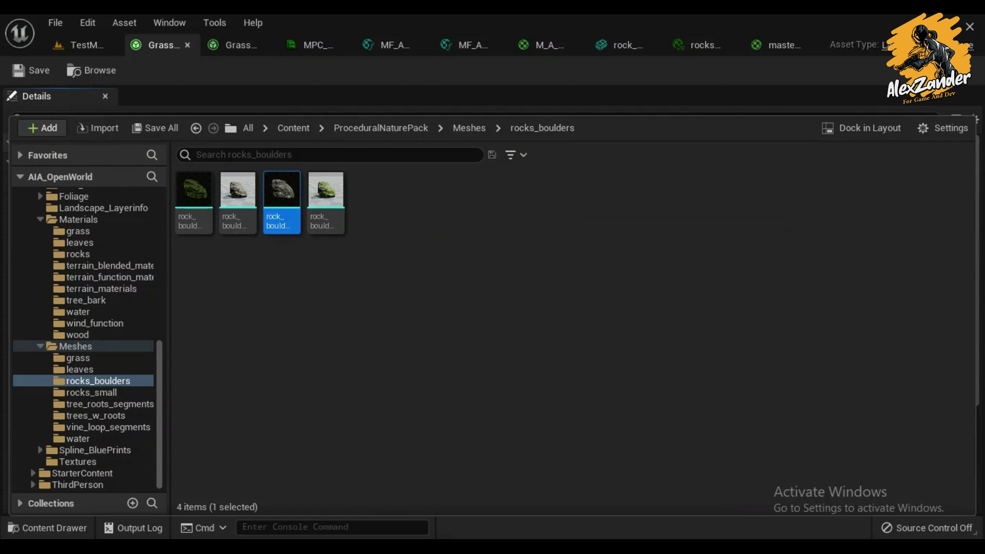
{"action": "double_click", "coordinate": [281, 200]}
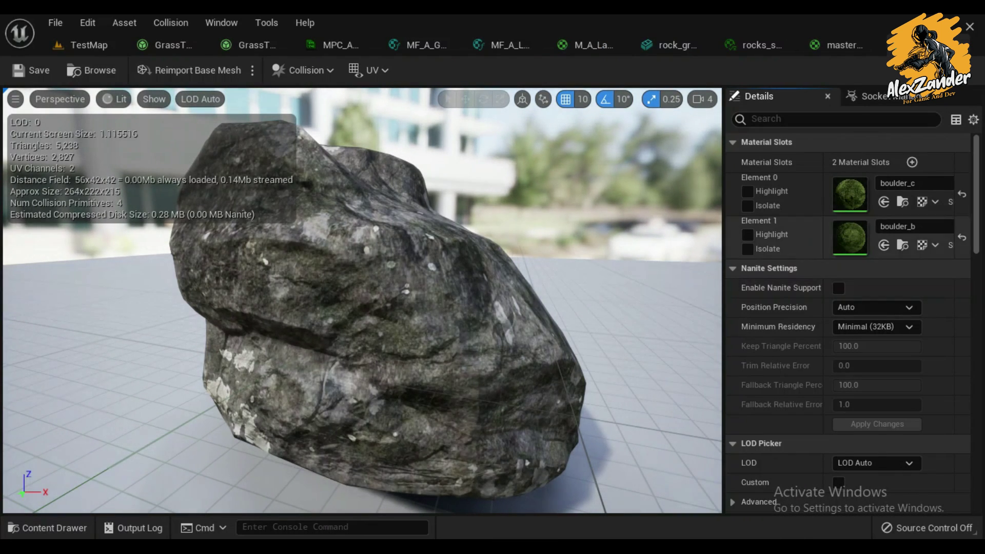
{"action": "left_click", "coordinate": [747, 191]}
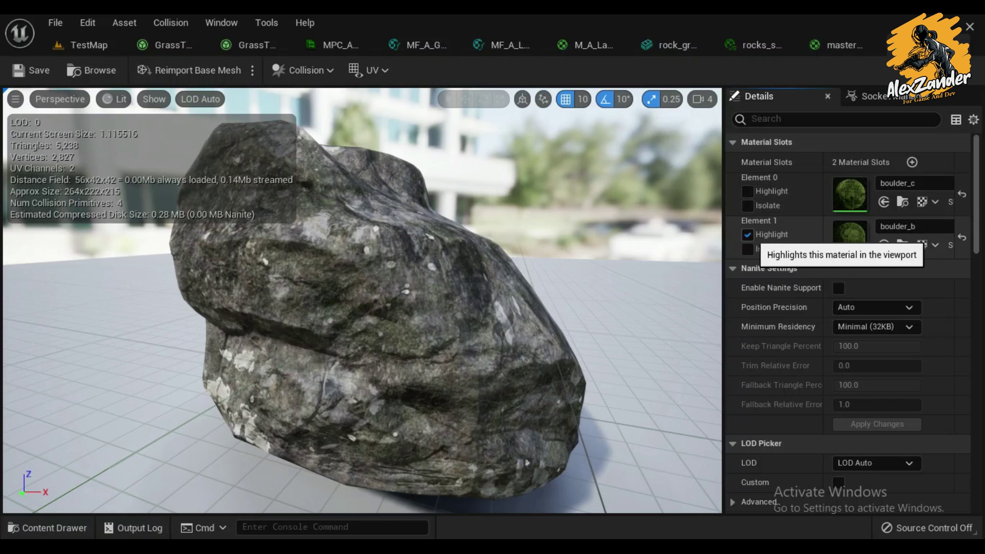
{"action": "left_click", "coordinate": [902, 202]}
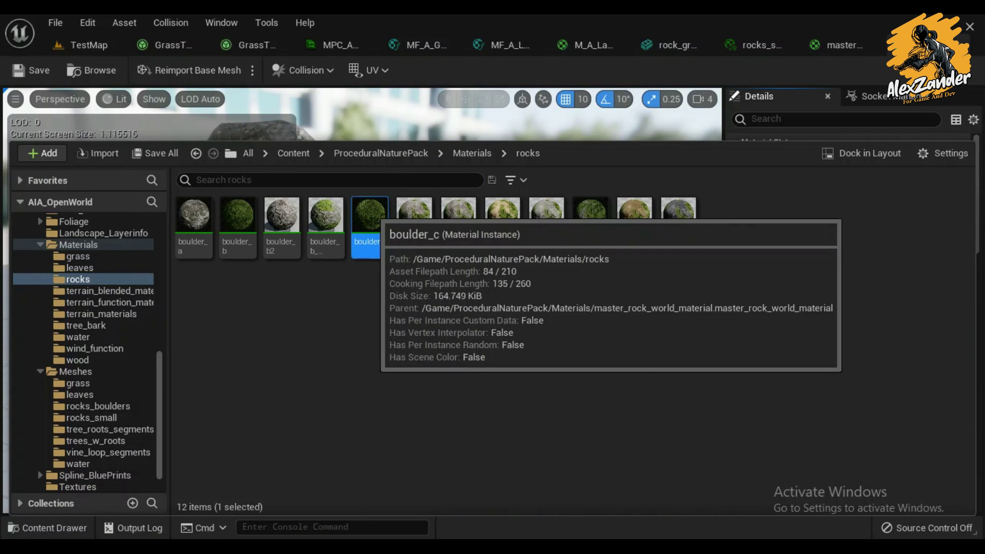
{"action": "double_click", "coordinate": [370, 221]}
- Open the boulder instance's parent, master_rock_world_material, for editing
{"action": "scroll", "coordinate": [790, 308], "scroll_direction": "down", "scroll_amount": 5}
{"action": "scroll", "coordinate": [790, 308], "scroll_direction": "down", "scroll_amount": 5}
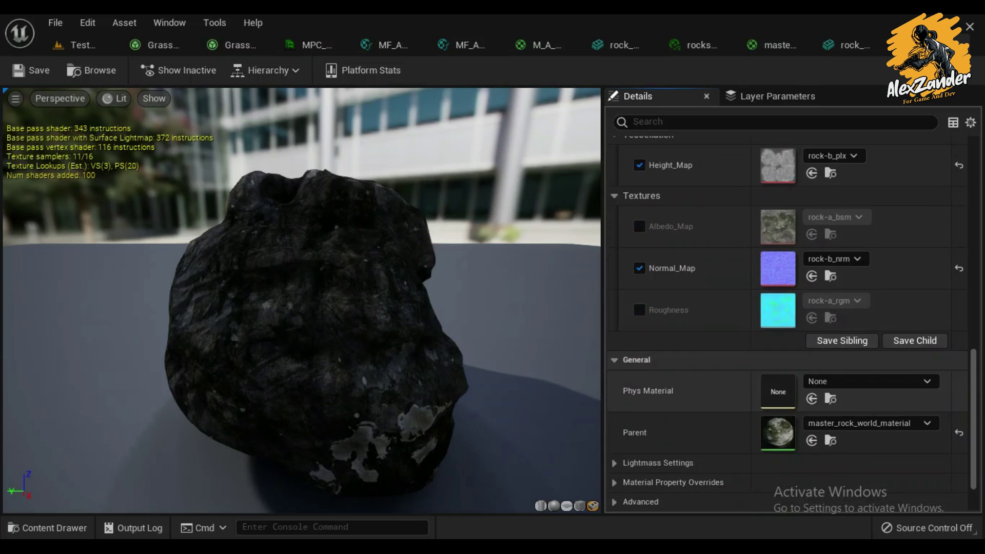
{"action": "scroll", "coordinate": [821, 379], "scroll_direction": "down", "scroll_amount": 2}
{"action": "left_click", "coordinate": [830, 377]}
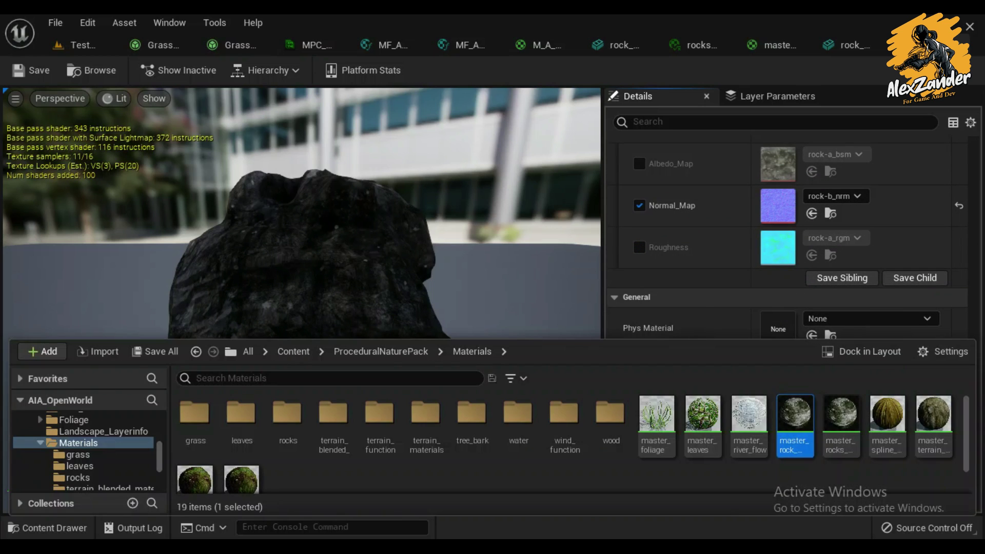
{"action": "double_click", "coordinate": [795, 416]}
- Insert MF_A_Global between the roughness wire and the Roughness result pin, then apply
{"action": "mouse_move", "coordinate": [701, 225]}
{"action": "right_mouse_down"}
{"action": "mouse_move", "coordinate": [690, 195]}
{"action": "mouse_move", "coordinate": [782, 198]}
{"action": "right_mouse_up"}
{"action": "scroll", "coordinate": [690, 195], "scroll_direction": "down", "scroll_amount": 4}
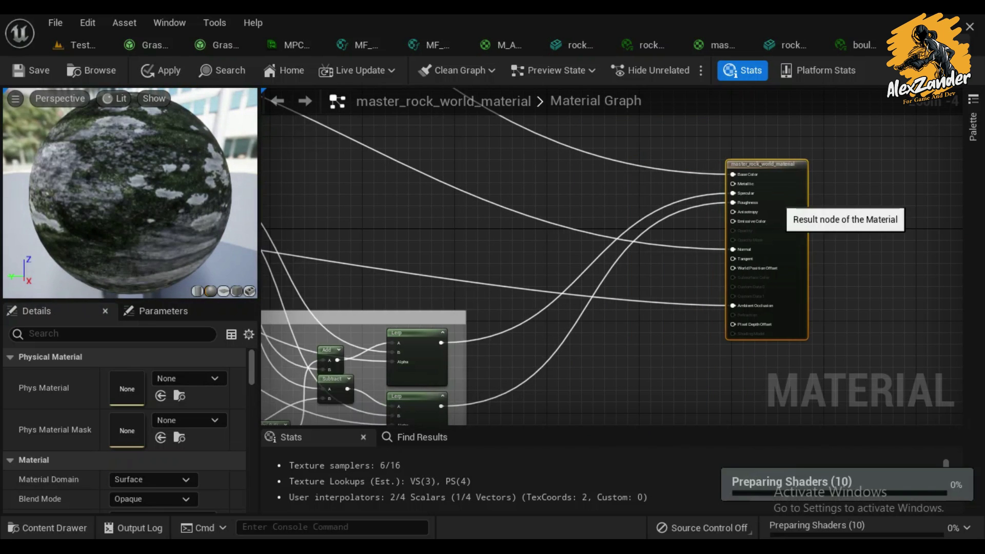
{"action": "scroll", "coordinate": [690, 154], "scroll_direction": "up", "scroll_amount": 4}
{"action": "right_click_drag", "start_coordinate": [690, 154], "coordinate": [628, 262]}
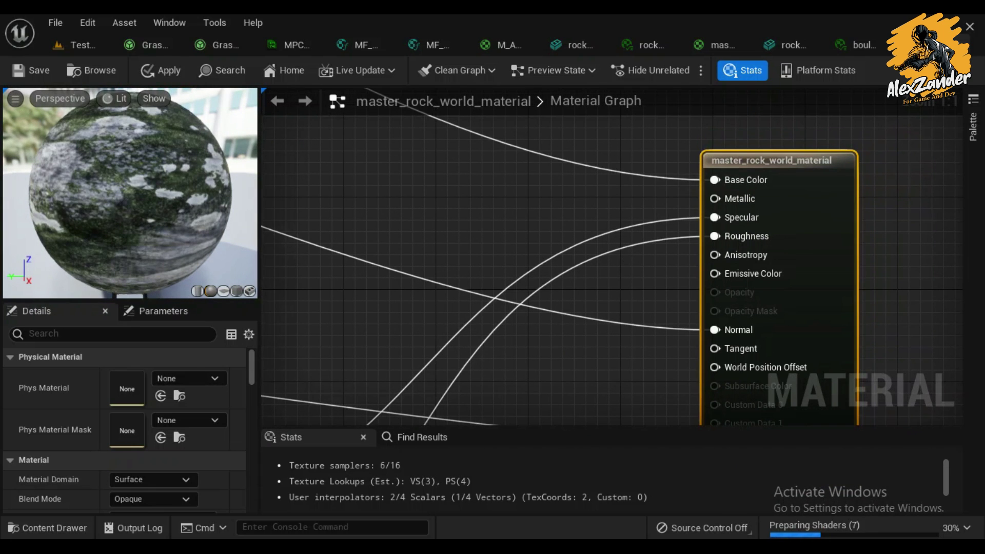
{"action": "key", "text": "ctrl+z"}
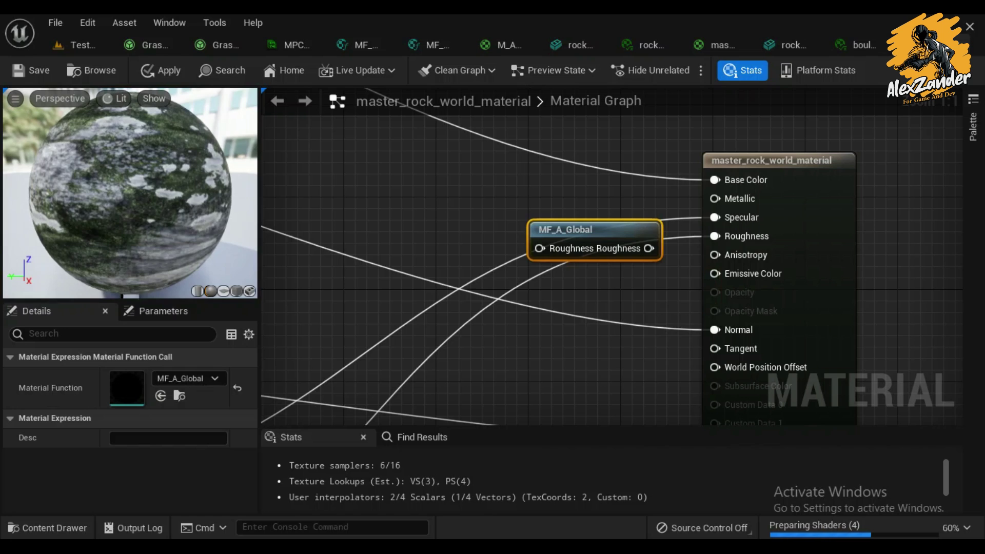
{"action": "left_click_drag", "start_coordinate": [714, 236], "coordinate": [539, 249], "text": "ctrl"}
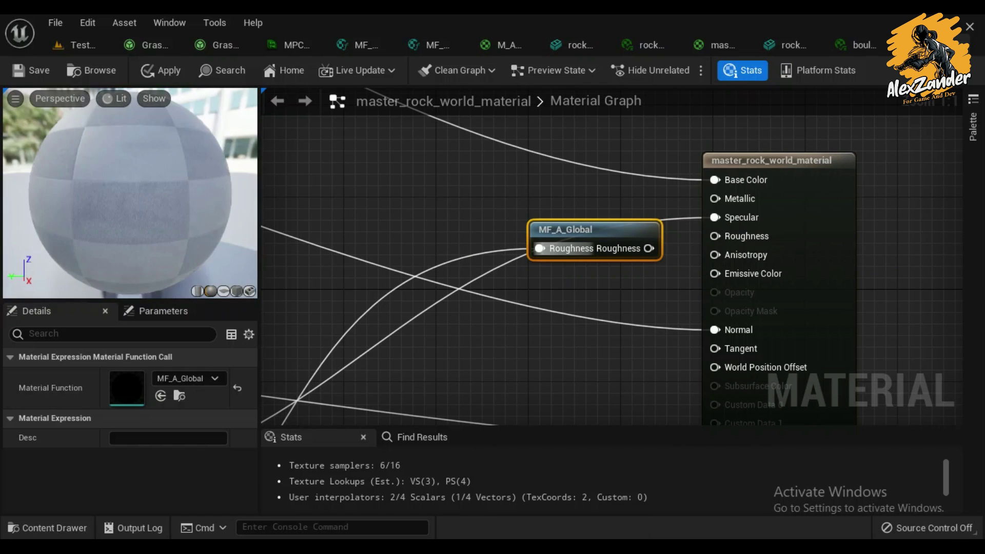
{"action": "mouse_move", "coordinate": [648, 248]}
{"action": "left_mouse_down"}
{"action": "mouse_move", "coordinate": [703, 241]}
{"action": "mouse_move", "coordinate": [738, 256]}
{"action": "left_mouse_up"}
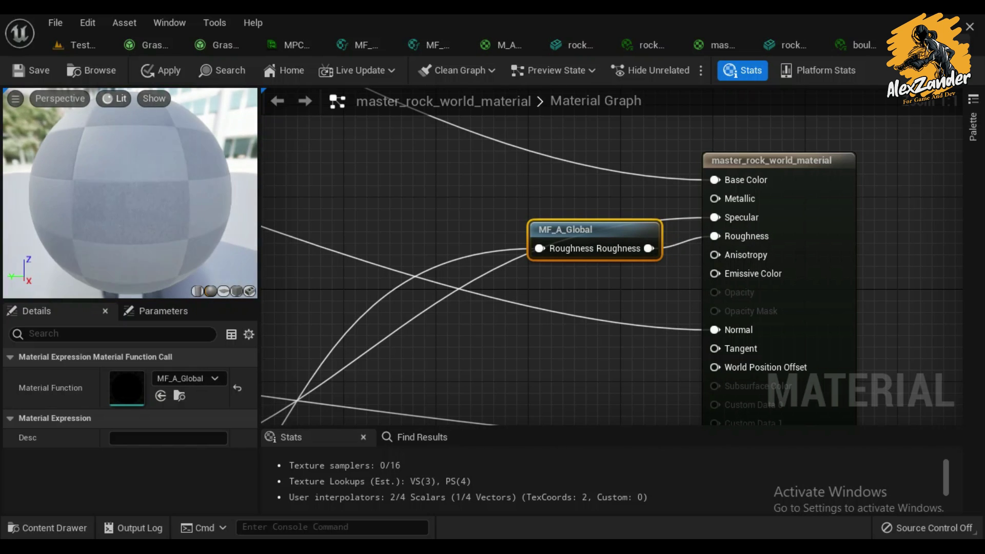
{"action": "left_click", "coordinate": [159, 71]}
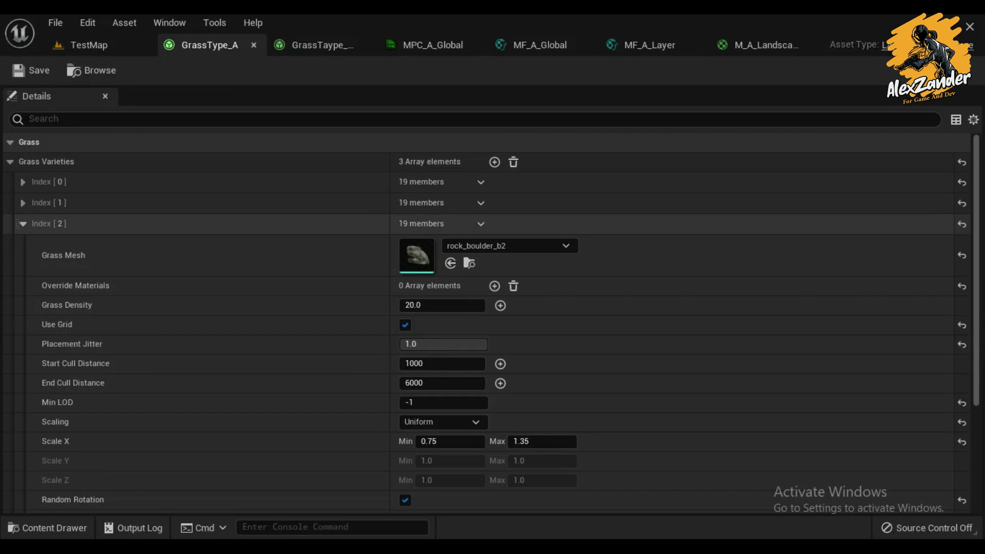
- In GrassTaype_Bush, expand the first grass variety and open the Larch_07 mesh
{"action": "left_click", "coordinate": [22, 224]}
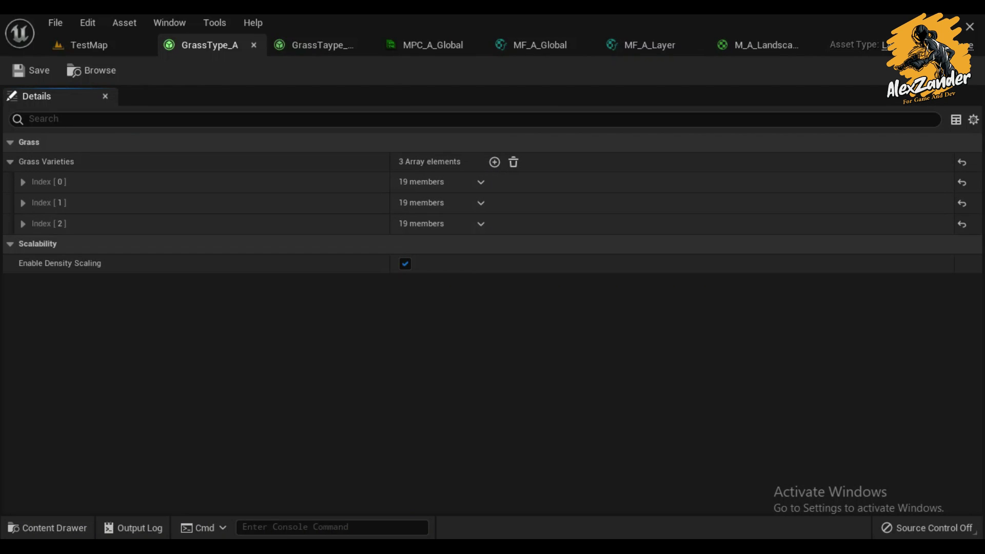
{"action": "left_click", "coordinate": [314, 46]}
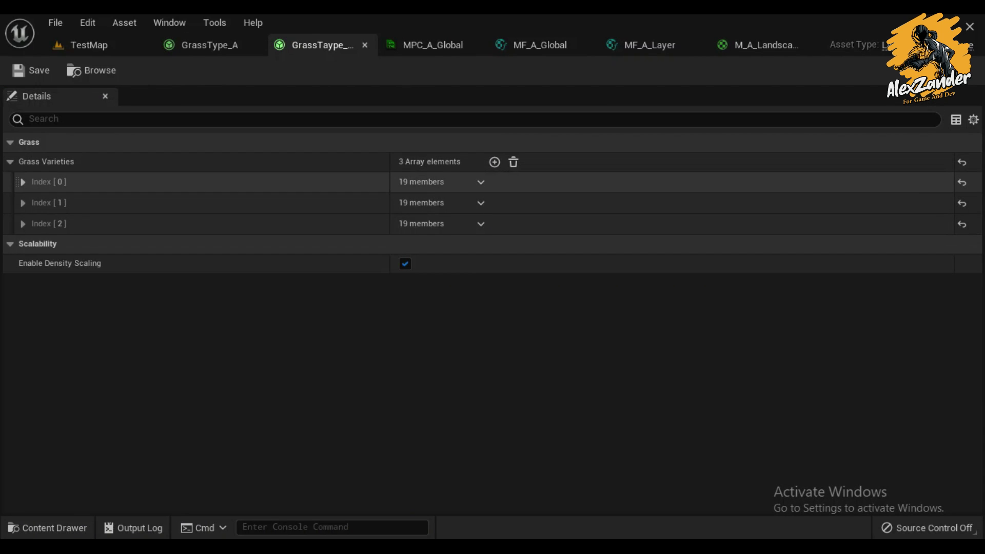
{"action": "left_click", "coordinate": [22, 181]}
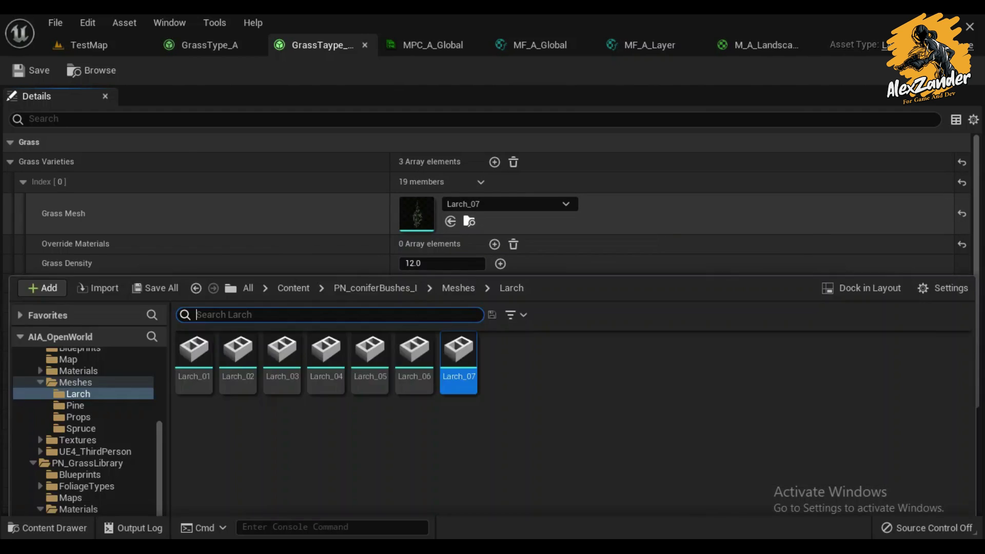
{"action": "left_click", "coordinate": [469, 221]}
{"action": "double_click", "coordinate": [458, 198]}
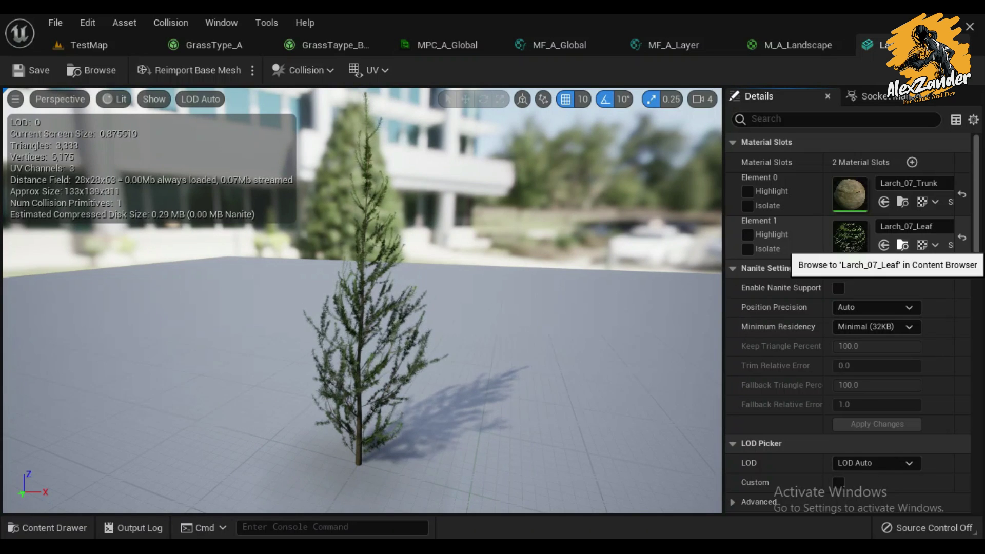
- Open the Larch_07_Leaf material instance, then its parent instance Larch_07_MAI
{"action": "left_click", "coordinate": [902, 245]}
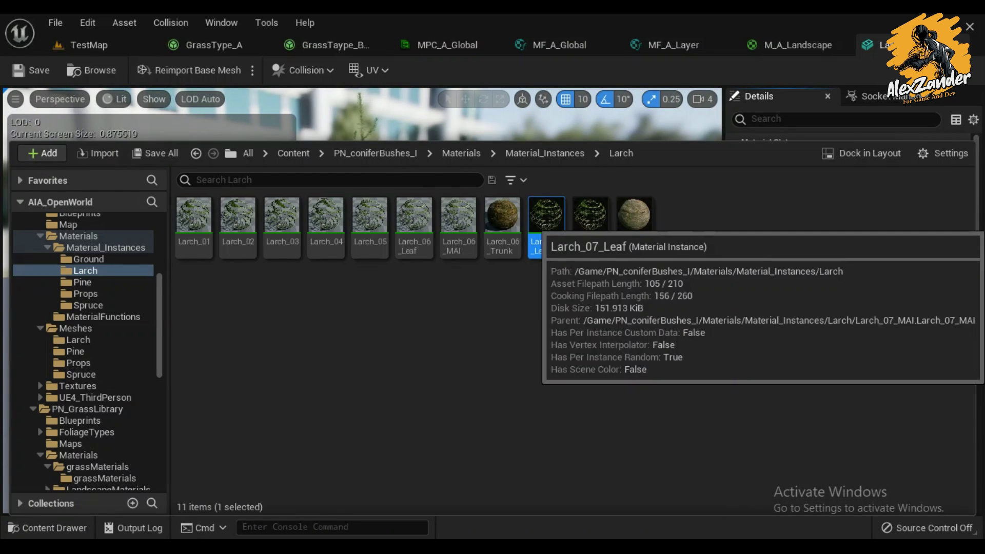
{"action": "double_click", "coordinate": [539, 228]}
{"action": "scroll", "coordinate": [790, 323], "scroll_direction": "down", "scroll_amount": 5}
{"action": "scroll", "coordinate": [790, 323], "scroll_direction": "down", "scroll_amount": 10}
{"action": "scroll", "coordinate": [790, 323], "scroll_direction": "down", "scroll_amount": 5}
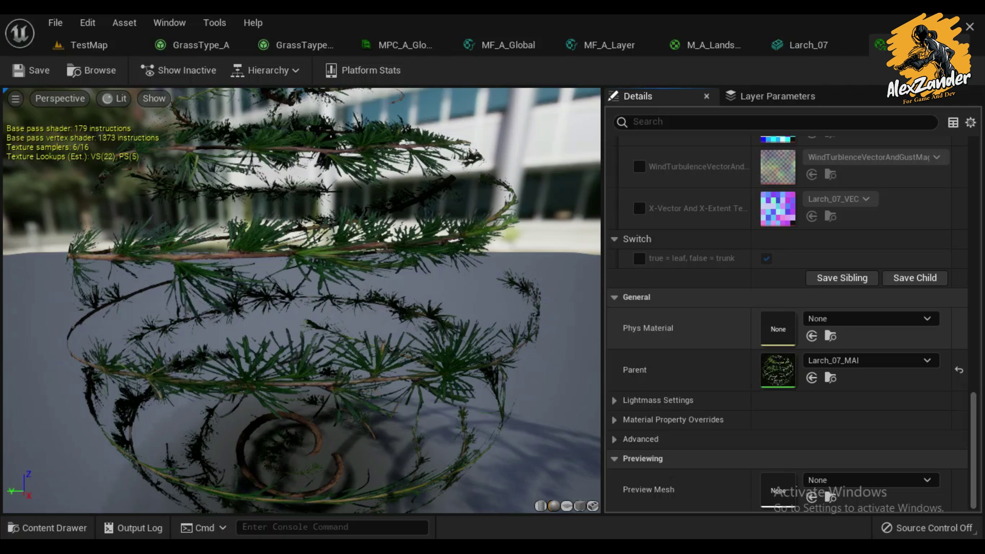
{"action": "left_click", "coordinate": [830, 378]}
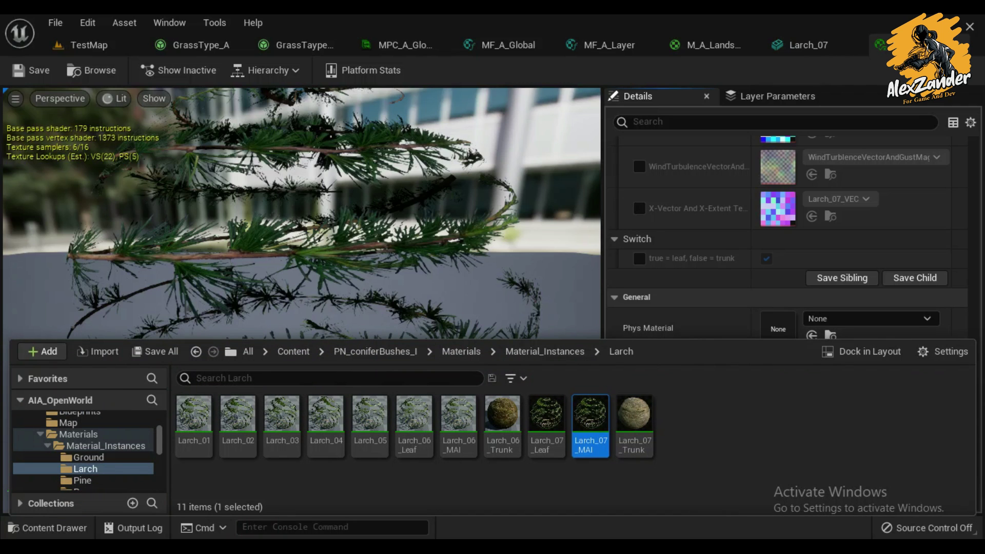
{"action": "double_click", "coordinate": [589, 418]}
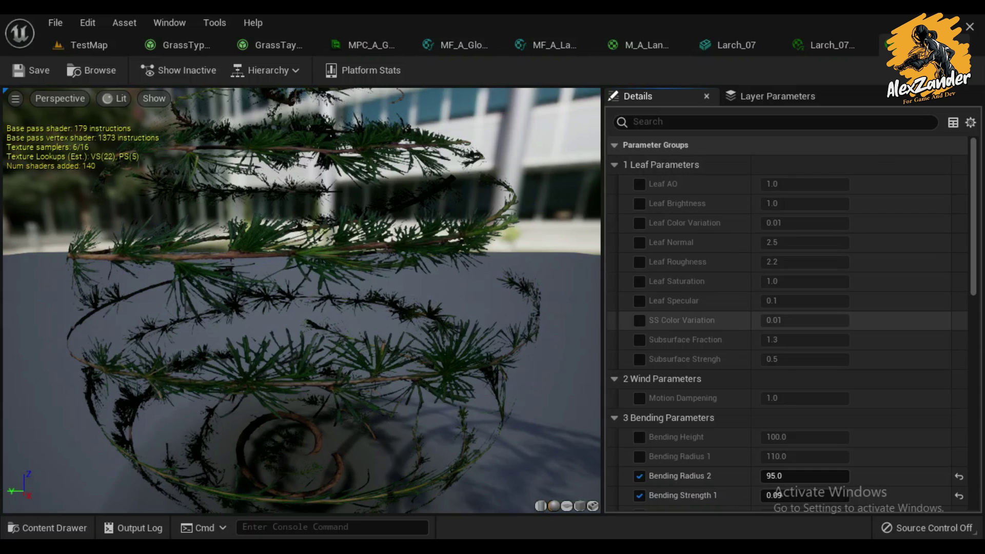
- Open Larch_07_MAI's parent material MA_Larch in the graph editor
{"action": "scroll", "coordinate": [790, 323], "scroll_direction": "down", "scroll_amount": 5}
{"action": "scroll", "coordinate": [790, 324], "scroll_direction": "down", "scroll_amount": 10}
{"action": "scroll", "coordinate": [790, 323], "scroll_direction": "down", "scroll_amount": 5}
{"action": "left_click", "coordinate": [830, 378]}
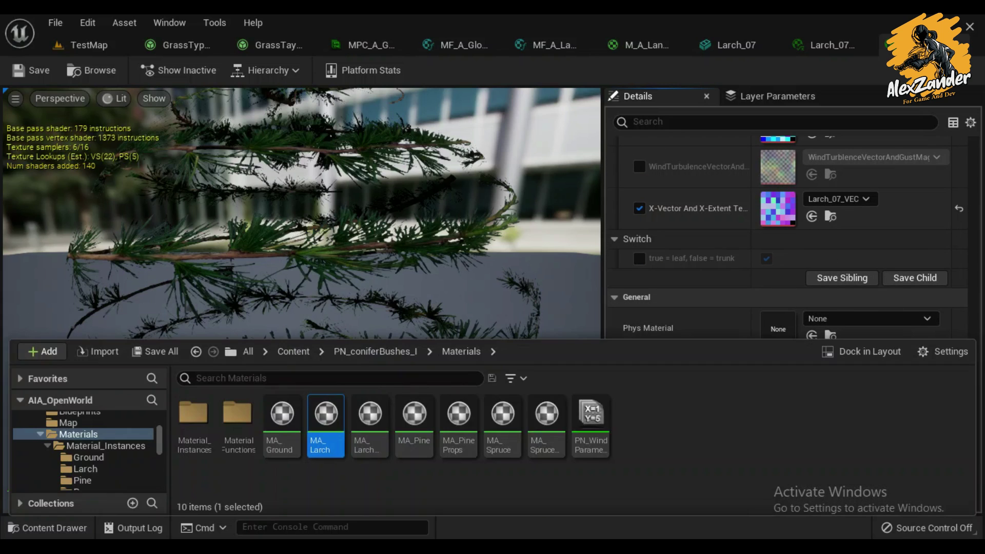
{"action": "mouse_move", "coordinate": [326, 416]}
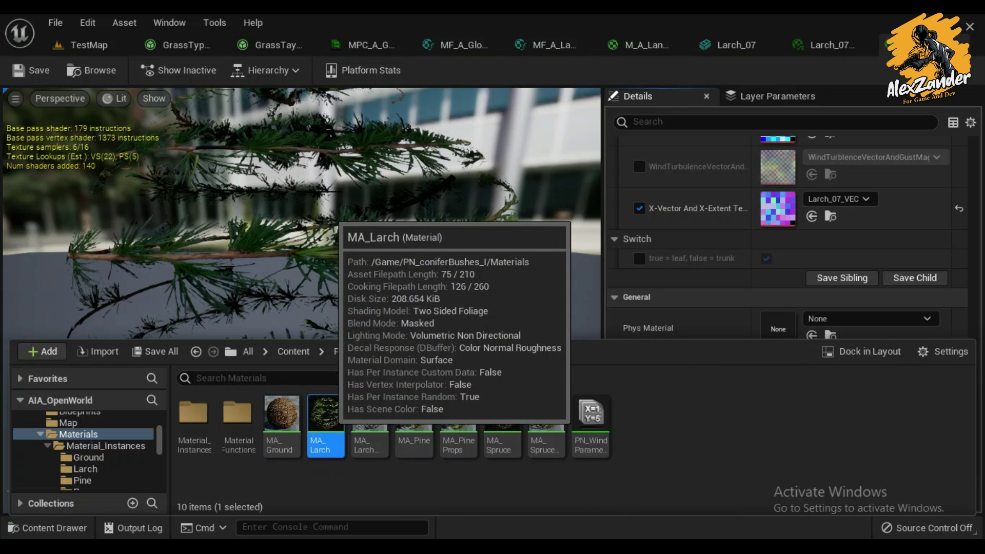
{"action": "double_click", "coordinate": [326, 415]}
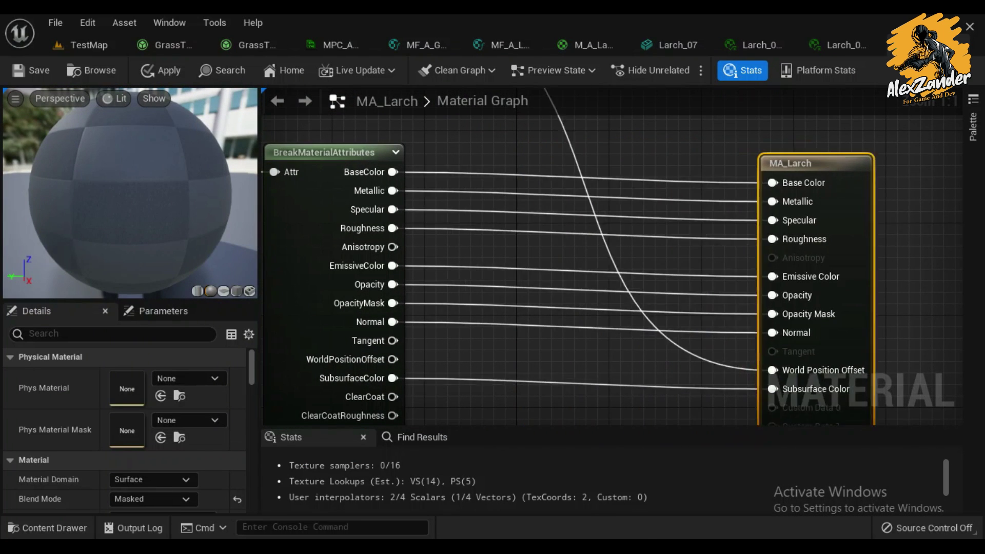
- Route MA_Larch's BreakMaterialAttributes Roughness through MF_A_Global into the Roughness pin
{"action": "mouse_move", "coordinate": [595, 102]}
{"action": "left_mouse_down"}
{"action": "mouse_move", "coordinate": [598, 271]}
{"action": "mouse_move", "coordinate": [583, 232]}
{"action": "left_mouse_up"}
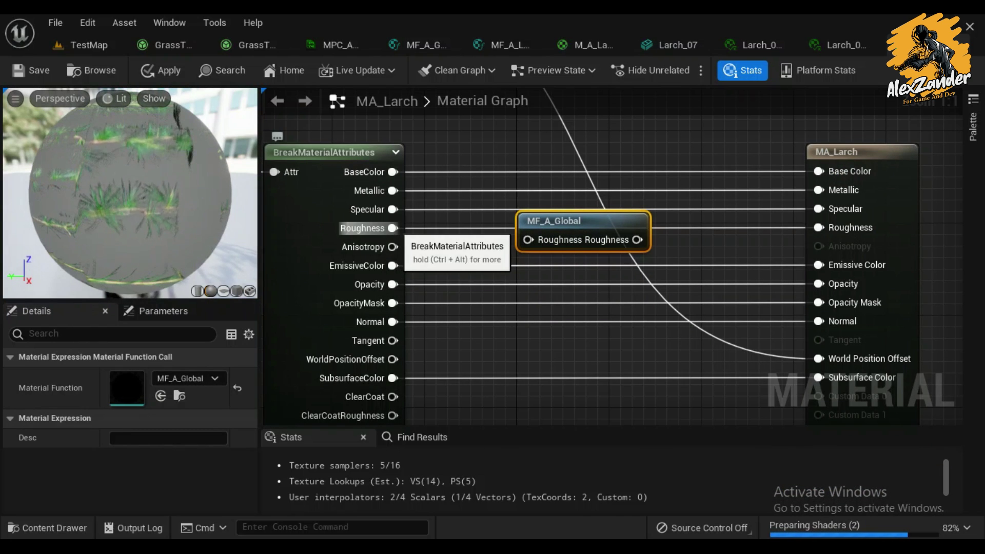
{"action": "left_click_drag", "start_coordinate": [393, 228], "coordinate": [528, 239]}
{"action": "left_click_drag", "start_coordinate": [637, 239], "coordinate": [820, 228]}
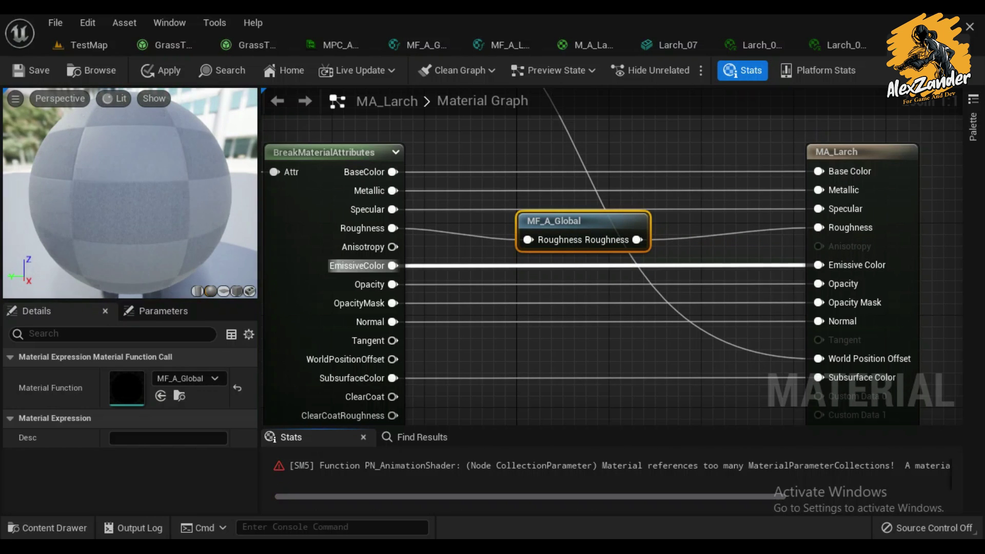
{"action": "right_click_drag", "start_coordinate": [472, 239], "coordinate": [858, 298]}
{"action": "scroll", "coordinate": [859, 298], "scroll_direction": "down", "scroll_amount": 1}
{"action": "scroll", "coordinate": [820, 277], "scroll_direction": "down", "scroll_amount": 2}
{"action": "scroll", "coordinate": [770, 246], "scroll_direction": "down", "scroll_amount": 2}
{"action": "scroll", "coordinate": [746, 229], "scroll_direction": "down", "scroll_amount": 2}
{"action": "mouse_move", "coordinate": [746, 229]}
{"action": "right_mouse_down"}
{"action": "mouse_move", "coordinate": [757, 160]}
{"action": "mouse_move", "coordinate": [603, 298]}
{"action": "right_mouse_up"}
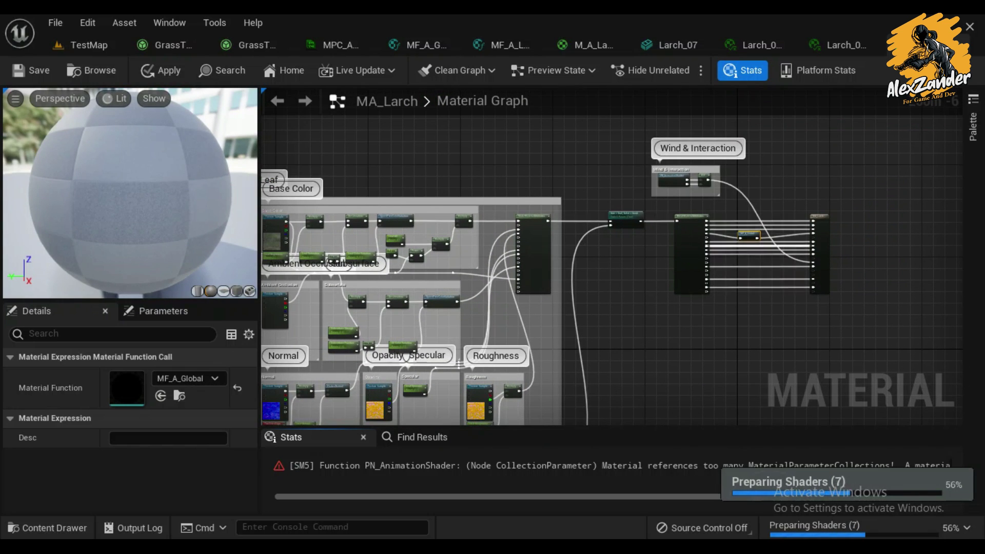
- Compile and save MA_Larch, dismissing the compilation error warning
{"action": "scroll", "coordinate": [749, 236], "scroll_direction": "up", "scroll_amount": 3}
{"action": "scroll", "coordinate": [749, 236], "scroll_direction": "up", "scroll_amount": 3}
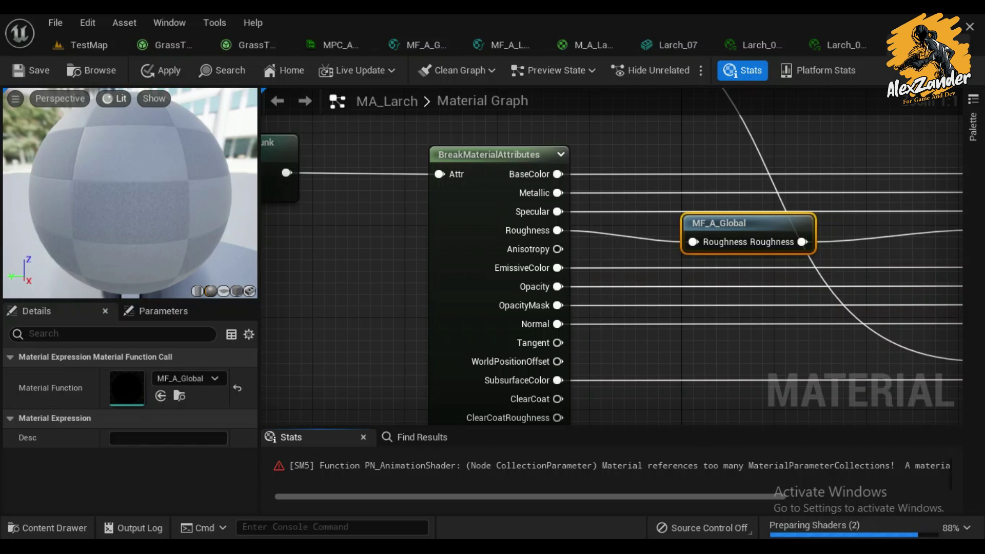
{"action": "key", "text": "ctrl+s"}
{"action": "key", "text": "Return"}
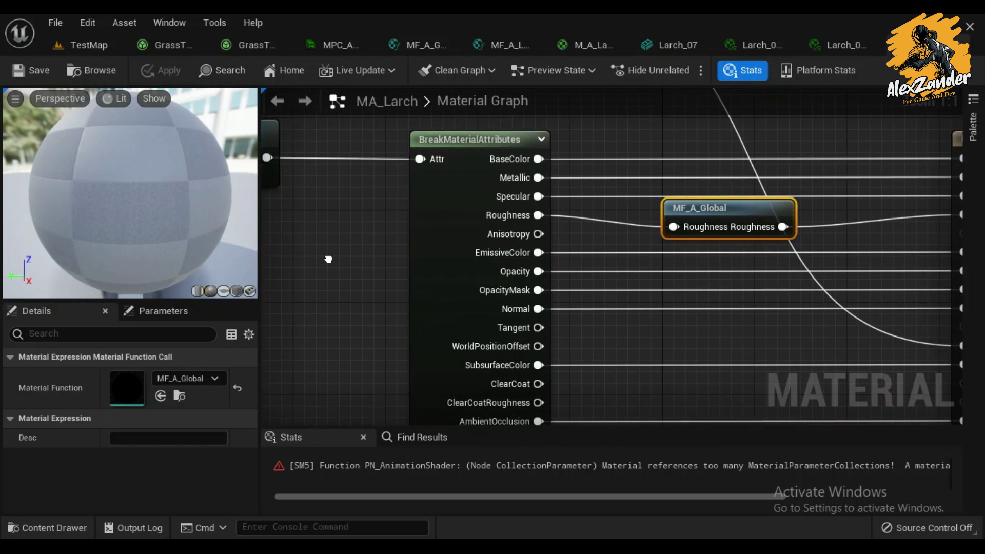
- Set the rock_boulder_b2 grass variety's Grass Density to 0.5 in the grass type
{"action": "left_click", "coordinate": [141, 45]}
{"action": "left_click", "coordinate": [23, 203]}
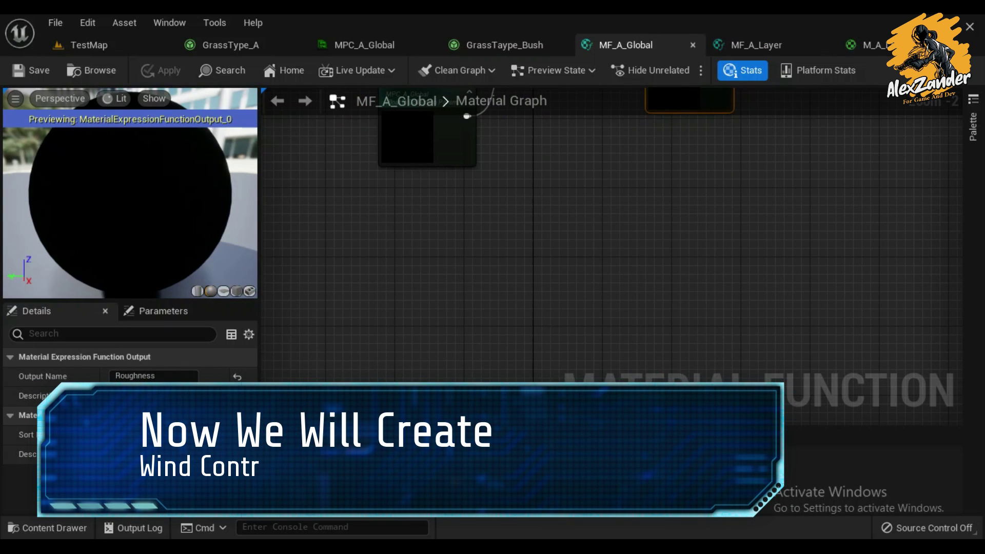
{"action": "right_click", "coordinate": [440, 245]}
- Add a SimpleGrassWind node to MF_A_Global and make room on its left
{"action": "type", "text": "simple"}
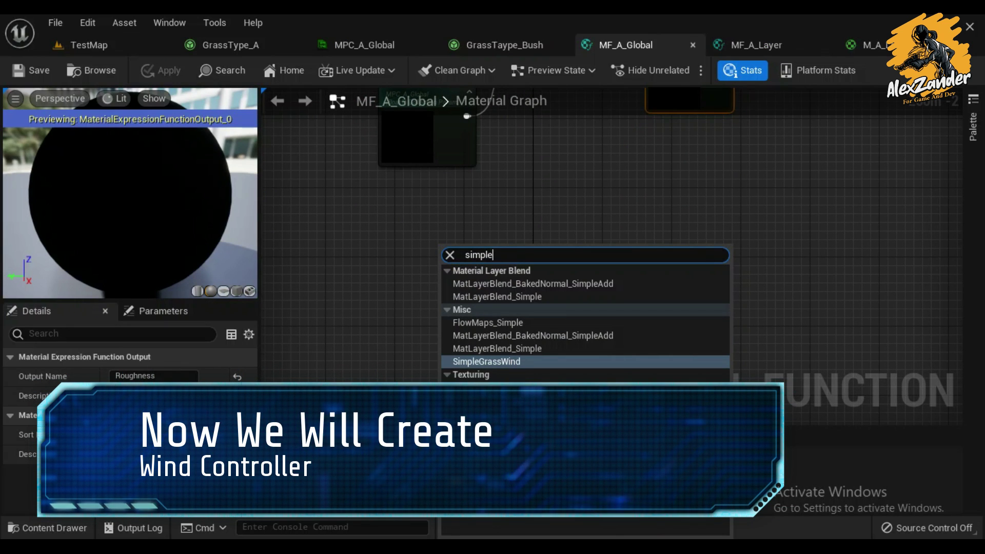
{"action": "type", "text": "grass"}
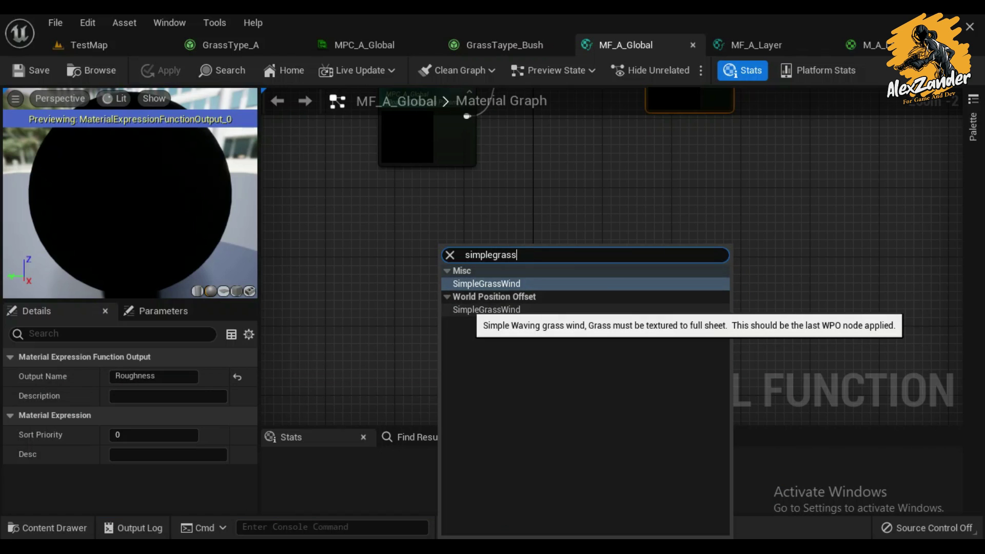
{"action": "key", "text": "Return"}
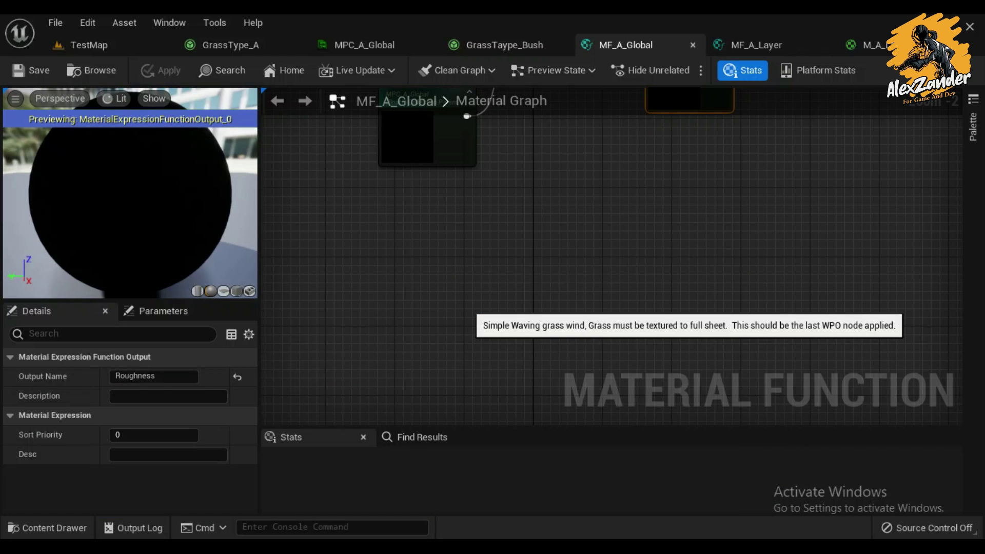
{"action": "scroll", "coordinate": [477, 282], "scroll_direction": "up", "scroll_amount": 1}
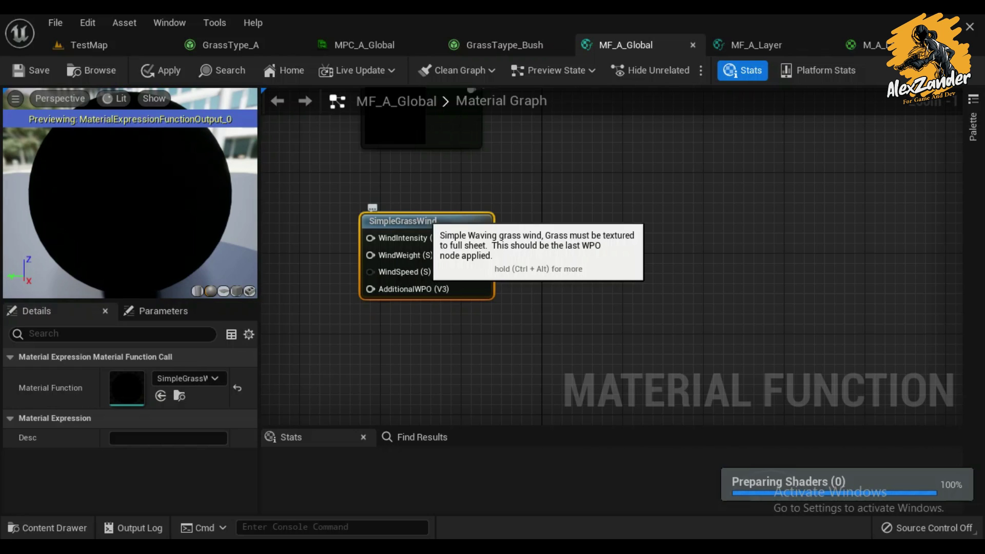
{"action": "key", "text": "Escape"}
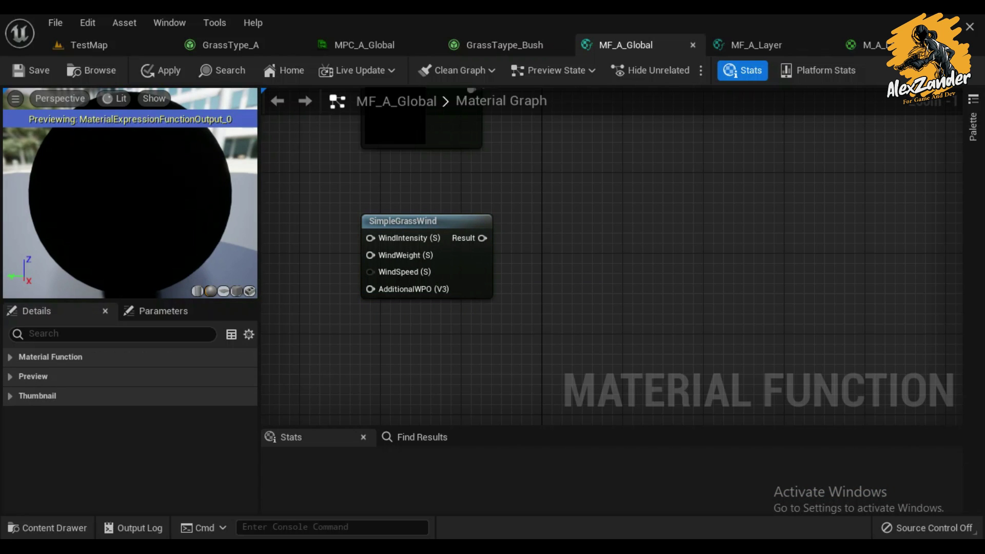
{"action": "right_click_drag", "start_coordinate": [501, 346], "coordinate": [587, 333]}
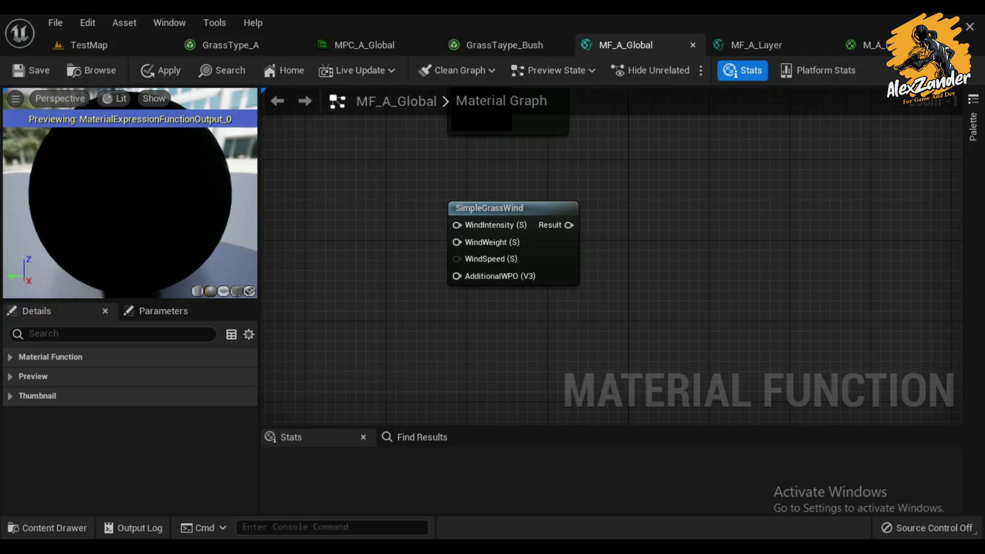
{"action": "right_click_drag", "start_coordinate": [518, 314], "coordinate": [601, 317]}
- Add a Function Input Scalar named Wind beside SimpleGrassWind
{"action": "right_click", "coordinate": [414, 247]}
{"action": "type", "text": "func"}
{"action": "left_click", "coordinate": [447, 308]}
{"action": "left_click_drag", "start_coordinate": [454, 298], "coordinate": [436, 260]}
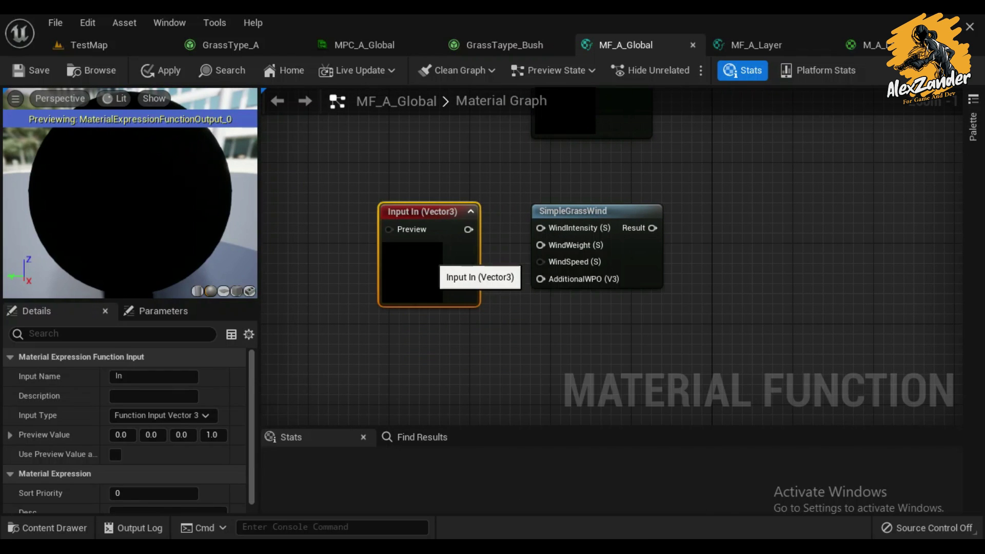
{"action": "left_click", "coordinate": [159, 415]}
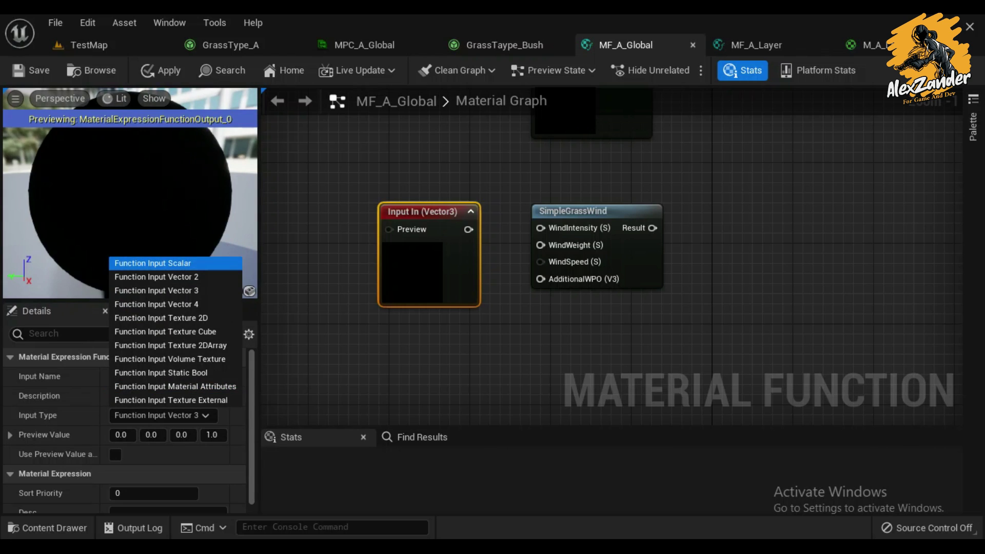
{"action": "left_click", "coordinate": [152, 264]}
{"action": "left_click", "coordinate": [159, 377]}
{"action": "type", "text": "Wind"}
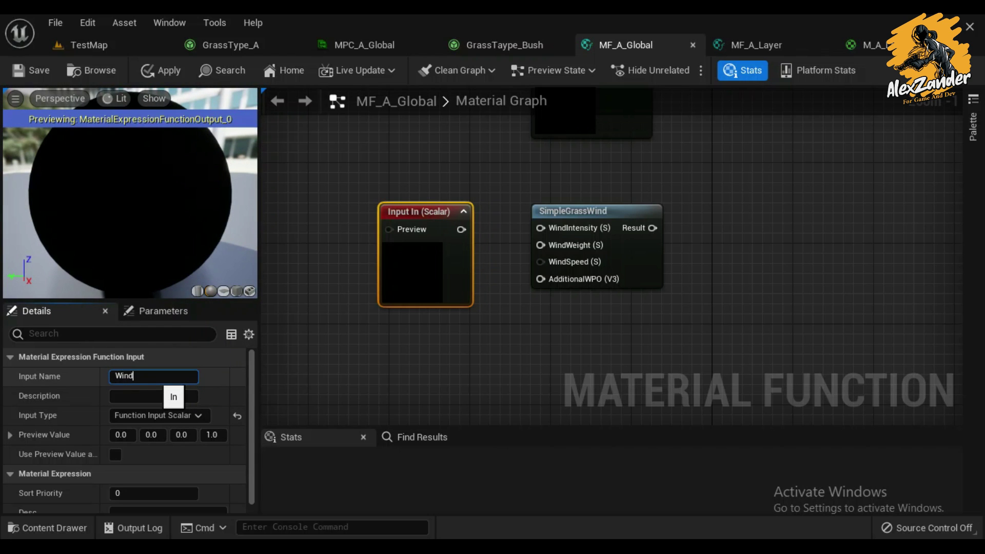
{"action": "key", "text": "Return"}
{"action": "left_click", "coordinate": [463, 211]}
- Move Rain_Lv beside Input Roughness and wire it into the Subtract node's B input
{"action": "scroll", "coordinate": [462, 231], "scroll_direction": "down", "scroll_amount": 3}
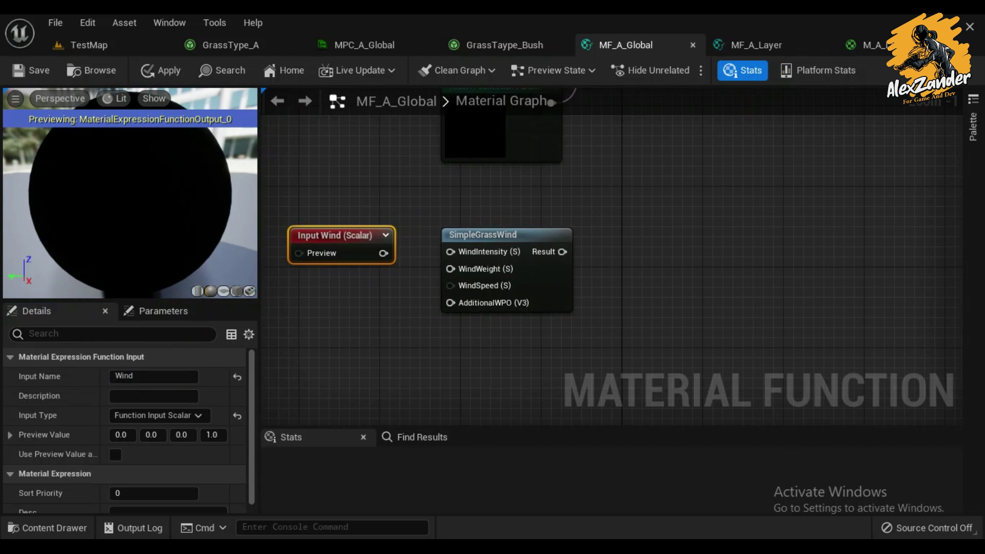
{"action": "scroll", "coordinate": [464, 234], "scroll_direction": "up", "scroll_amount": 2}
{"action": "mouse_move", "coordinate": [480, 321]}
{"action": "left_mouse_down"}
{"action": "mouse_move", "coordinate": [487, 251]}
{"action": "mouse_move", "coordinate": [532, 268]}
{"action": "mouse_move", "coordinate": [545, 206]}
{"action": "left_mouse_up"}
{"action": "left_click_drag", "start_coordinate": [698, 222], "coordinate": [672, 188]}
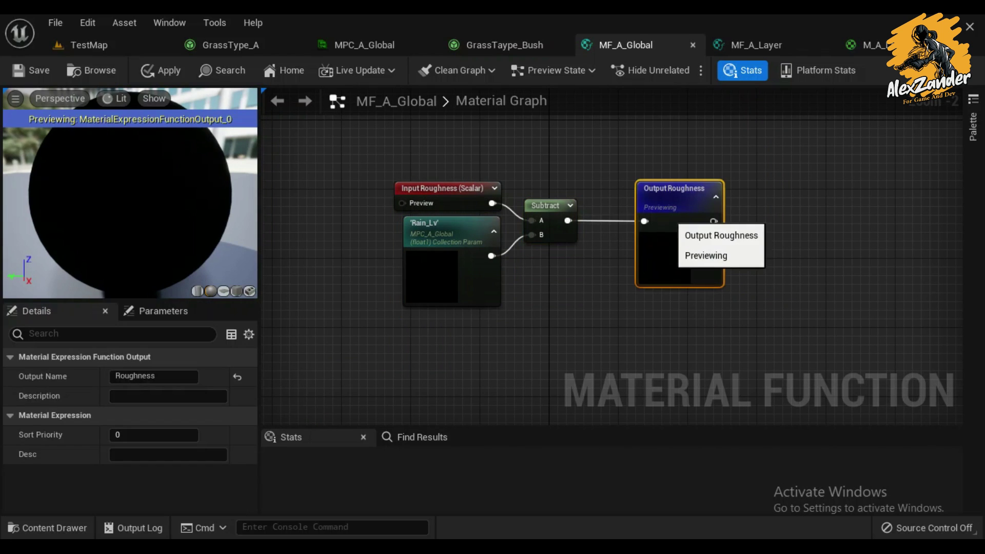
- Wrap the four roughness nodes in a comment titled Rain Control
{"action": "left_click_drag", "start_coordinate": [370, 179], "coordinate": [801, 337]}
{"action": "key", "text": "c"}
{"action": "type", "text": "Rain Contro"}
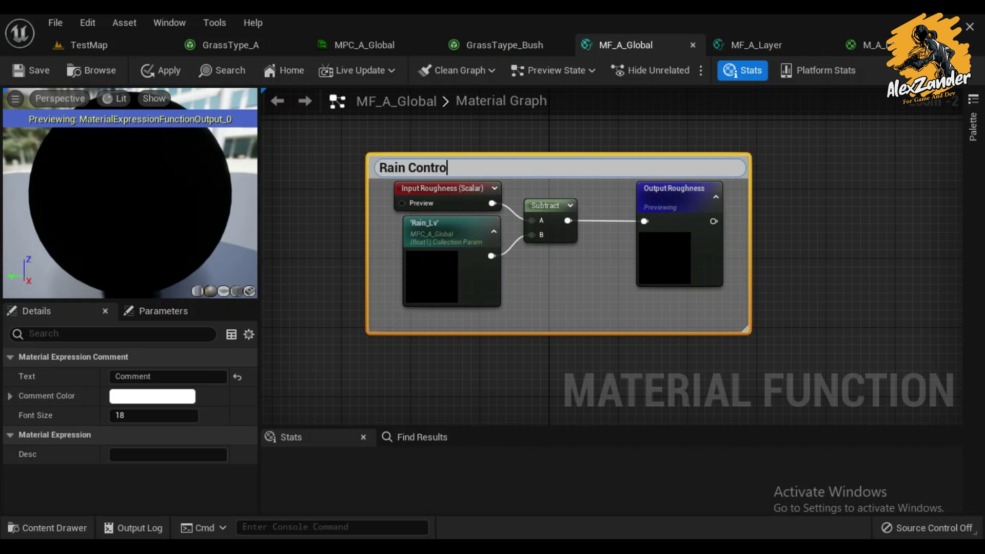
{"action": "type", "text": "l"}
{"action": "key", "text": "Return"}
{"action": "scroll", "coordinate": [513, 231], "scroll_direction": "down", "scroll_amount": 2}
{"action": "right_click_drag", "start_coordinate": [497, 221], "coordinate": [610, 227]}
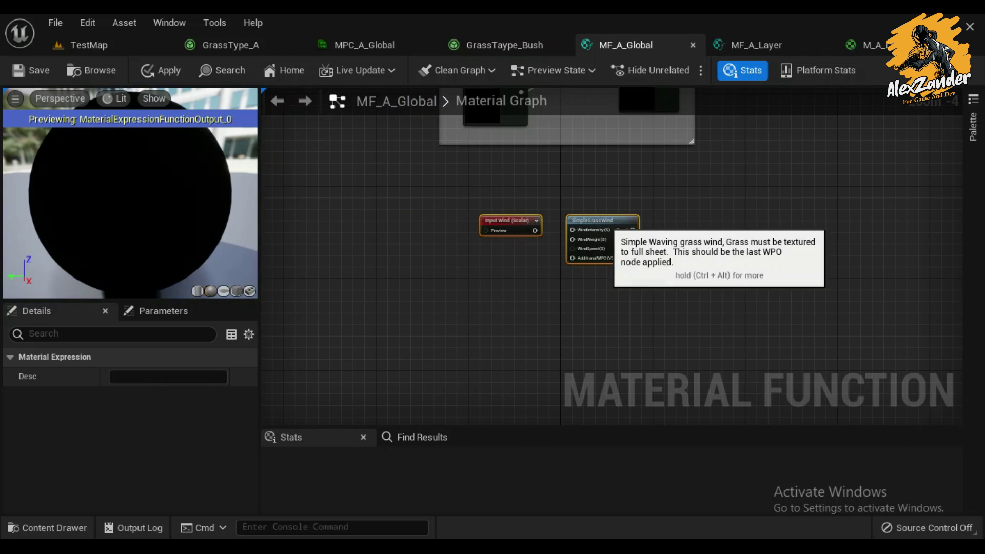
{"action": "scroll", "coordinate": [464, 234], "scroll_direction": "up", "scroll_amount": 4}
- Duplicate Input Wind twice, stacking the copies below the original
{"action": "left_click", "coordinate": [464, 233]}
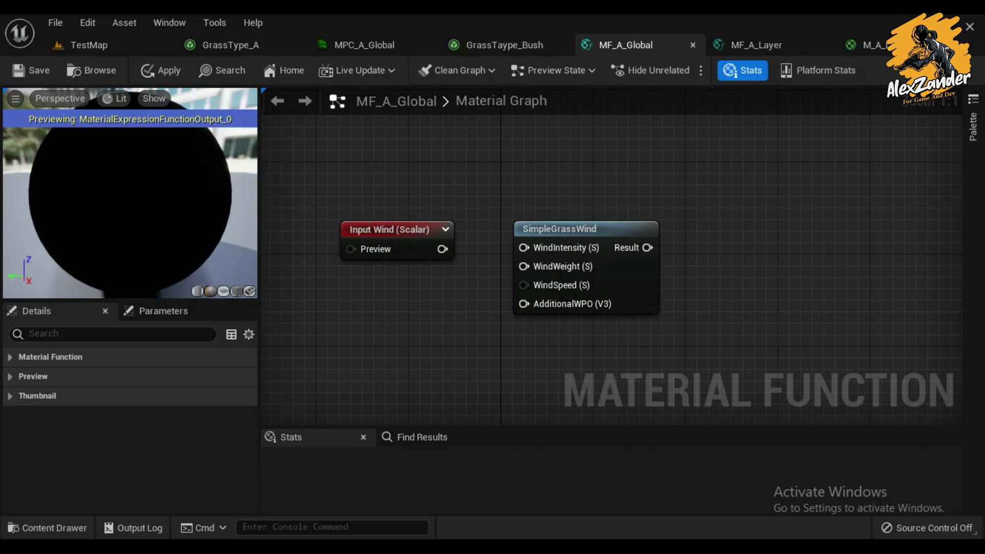
{"action": "right_click", "coordinate": [404, 247]}
{"action": "left_click", "coordinate": [458, 413]}
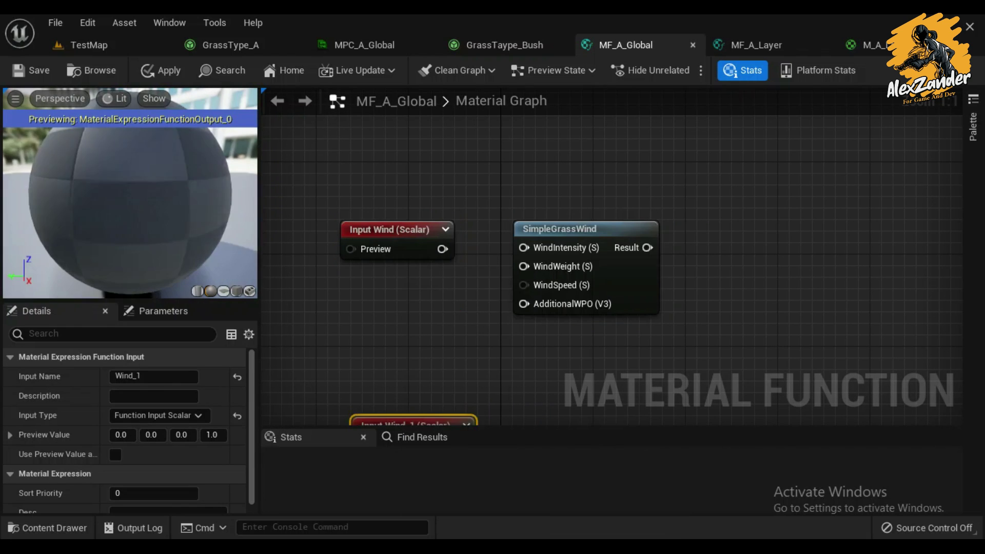
{"action": "left_click_drag", "start_coordinate": [370, 415], "coordinate": [359, 290]}
{"action": "right_click", "coordinate": [393, 292]}
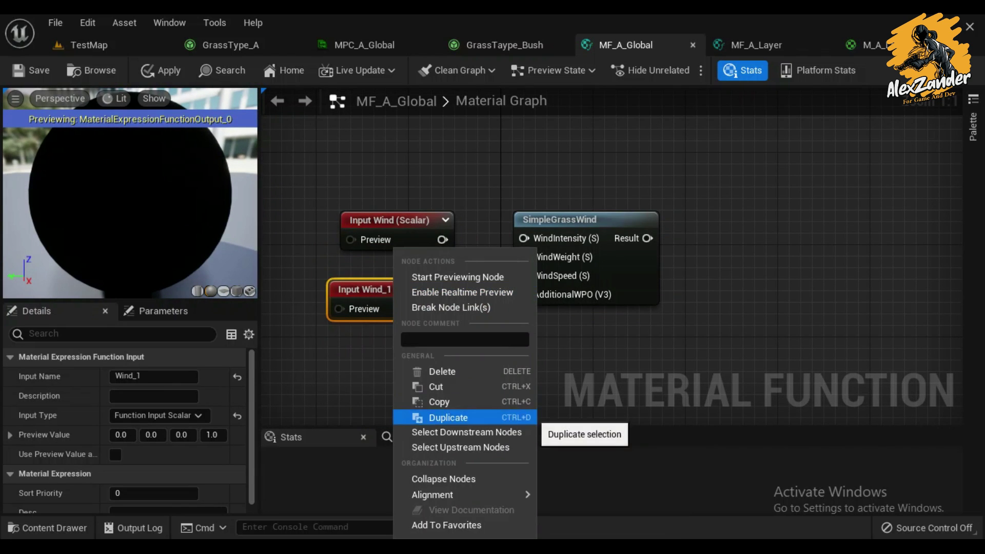
{"action": "left_click", "coordinate": [462, 416]}
{"action": "left_click_drag", "start_coordinate": [452, 357], "coordinate": [431, 303]}
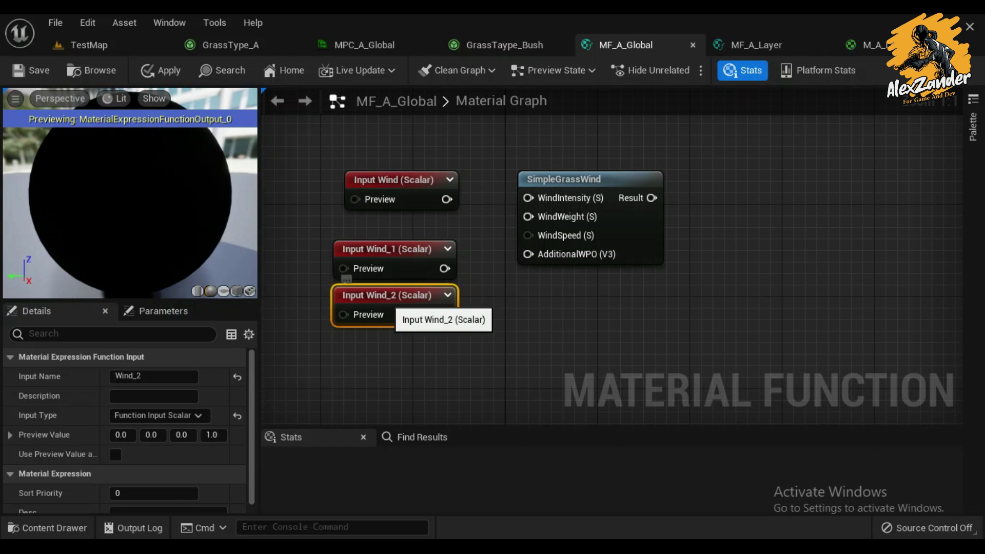
- Rename Input Wind_2 to AdditionalWPO and wire it to SimpleGrassWind's AdditionalWPO pin
{"action": "left_click", "coordinate": [153, 376]}
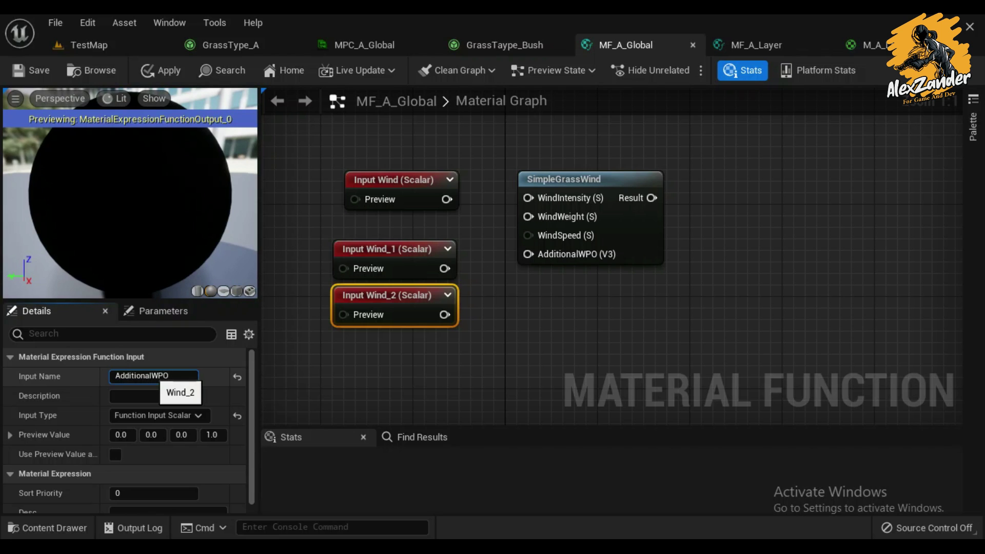
{"action": "key", "text": "Return"}
{"action": "left_click_drag", "start_coordinate": [475, 315], "coordinate": [528, 254]}
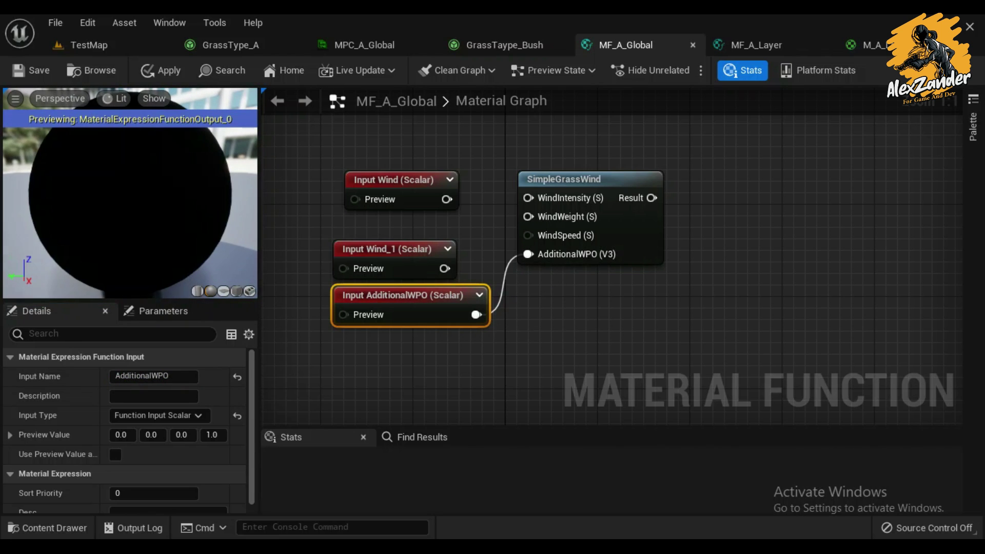
{"action": "left_click_drag", "start_coordinate": [564, 179], "coordinate": [656, 179]}
- Rename Input Wind_1 to WindWeight and wire it to SimpleGrassWind's WindWeight pin
{"action": "left_click", "coordinate": [384, 249]}
{"action": "left_click", "coordinate": [154, 375]}
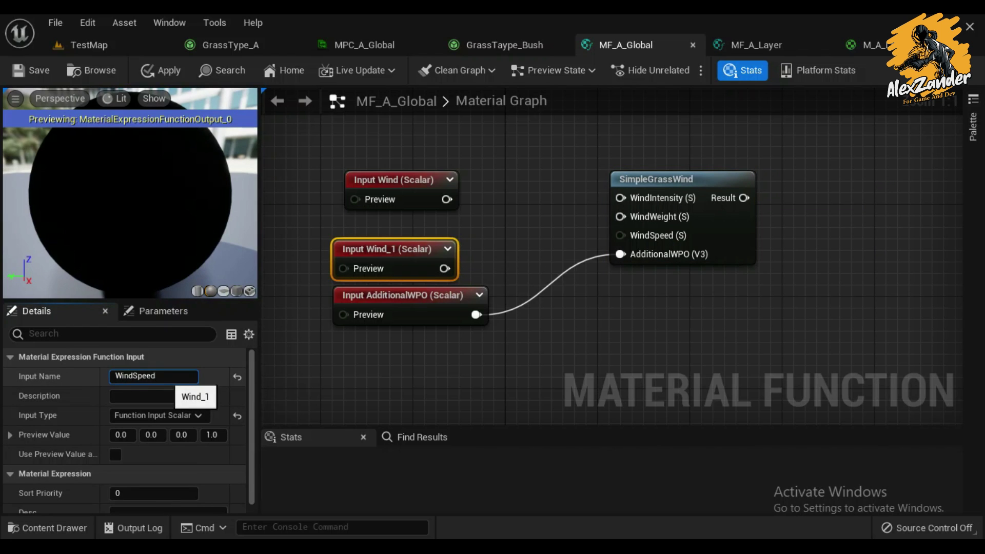
{"action": "key", "text": "Return"}
{"action": "left_click_drag", "start_coordinate": [460, 268], "coordinate": [518, 255]}
{"action": "left_click_drag", "start_coordinate": [634, 237], "coordinate": [626, 220]}
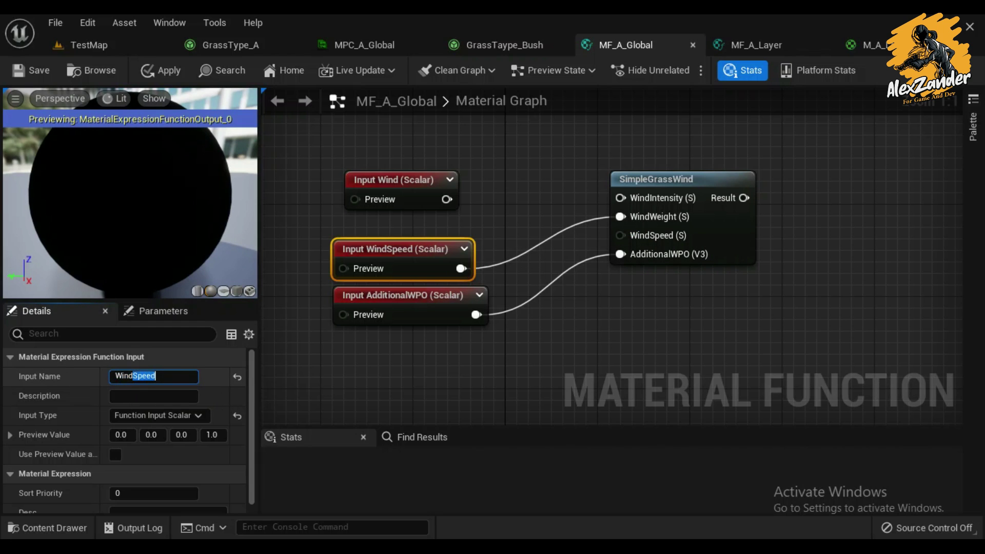
{"action": "type", "text": "Weight"}
{"action": "key", "text": "Return"}
- Move the three scalar input nodes lower in the graph
{"action": "scroll", "coordinate": [513, 256], "scroll_direction": "down", "scroll_amount": 2}
{"action": "left_click_drag", "start_coordinate": [375, 257], "coordinate": [713, 333]}
{"action": "left_click_drag", "start_coordinate": [649, 222], "coordinate": [662, 283]}
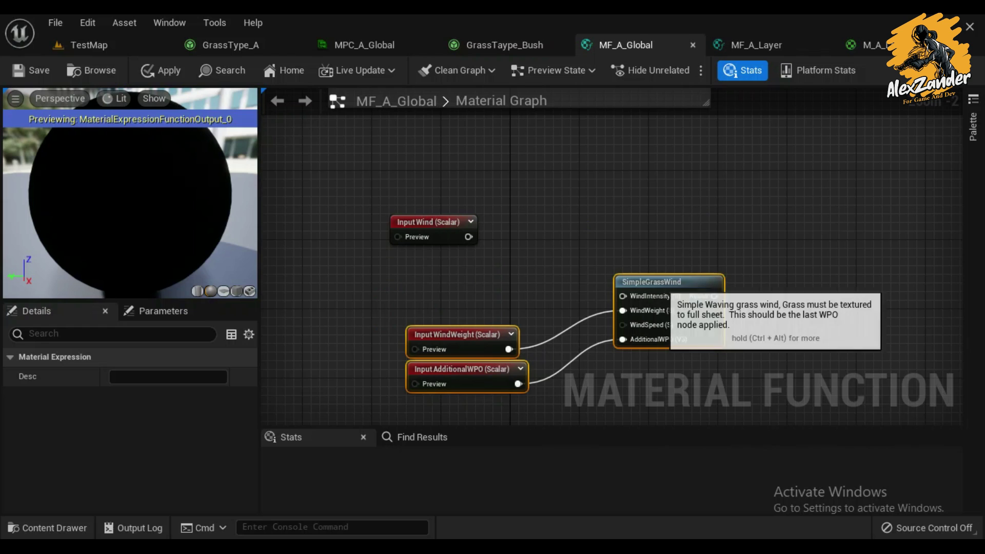
{"action": "scroll", "coordinate": [390, 247], "scroll_direction": "up", "scroll_amount": 1}
- Multiply Input Wind by a new Collection Parameter node and feed the result into SimpleGrassWind's WindIntensity
{"action": "right_click", "coordinate": [388, 246]}
{"action": "type", "text": "coll"}
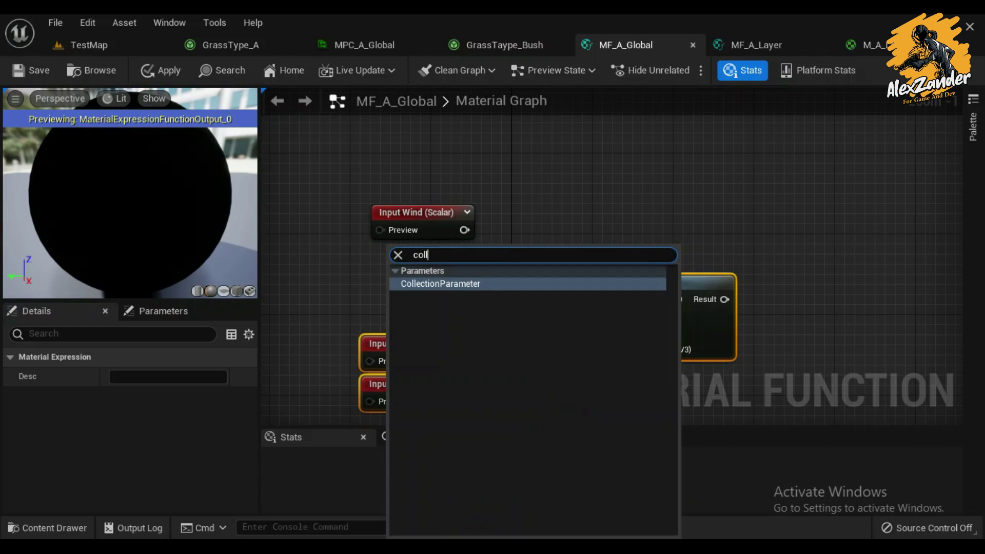
{"action": "left_click", "coordinate": [440, 284]}
{"action": "mouse_move", "coordinate": [440, 284]}
{"action": "left_mouse_down"}
{"action": "mouse_move", "coordinate": [416, 240]}
{"action": "mouse_move", "coordinate": [405, 182]}
{"action": "mouse_move", "coordinate": [528, 207]}
{"action": "left_mouse_up"}
{"action": "type", "text": "mult"}
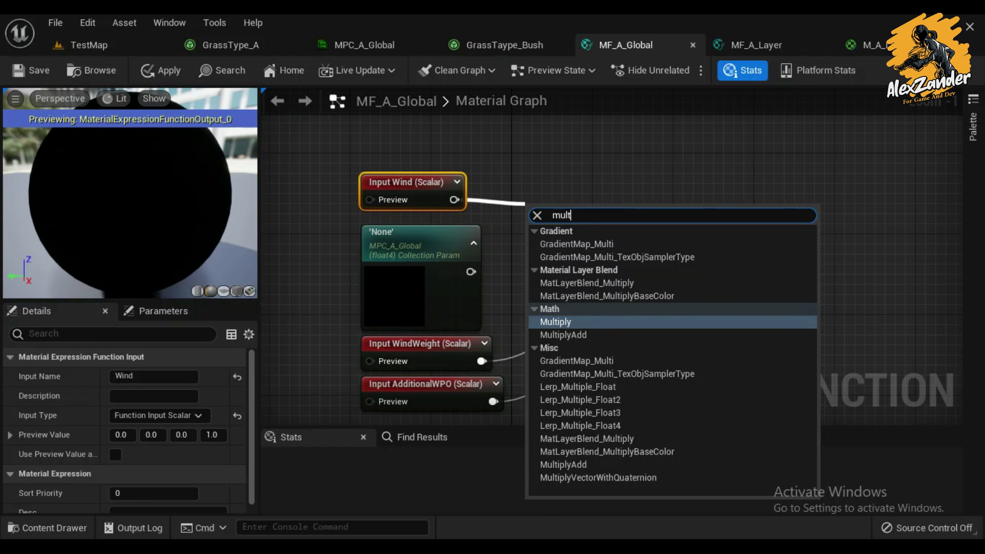
{"action": "key", "text": "Return"}
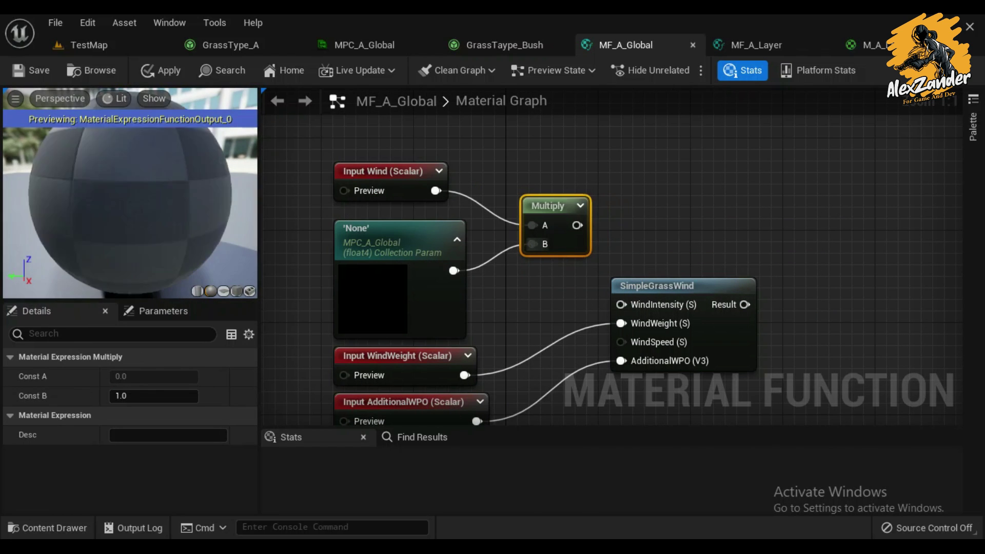
{"action": "right_click_drag", "start_coordinate": [577, 225], "coordinate": [458, 197]}
{"action": "left_click_drag", "start_coordinate": [458, 197], "coordinate": [515, 291]}
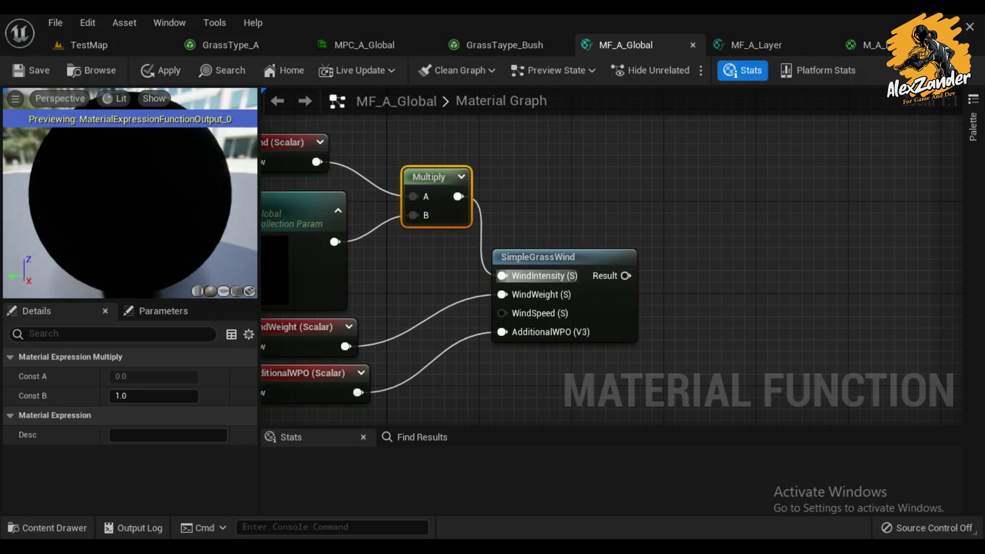
{"action": "left_click_drag", "start_coordinate": [537, 256], "coordinate": [639, 175]}
{"action": "right_click_drag", "start_coordinate": [445, 283], "coordinate": [615, 277]}
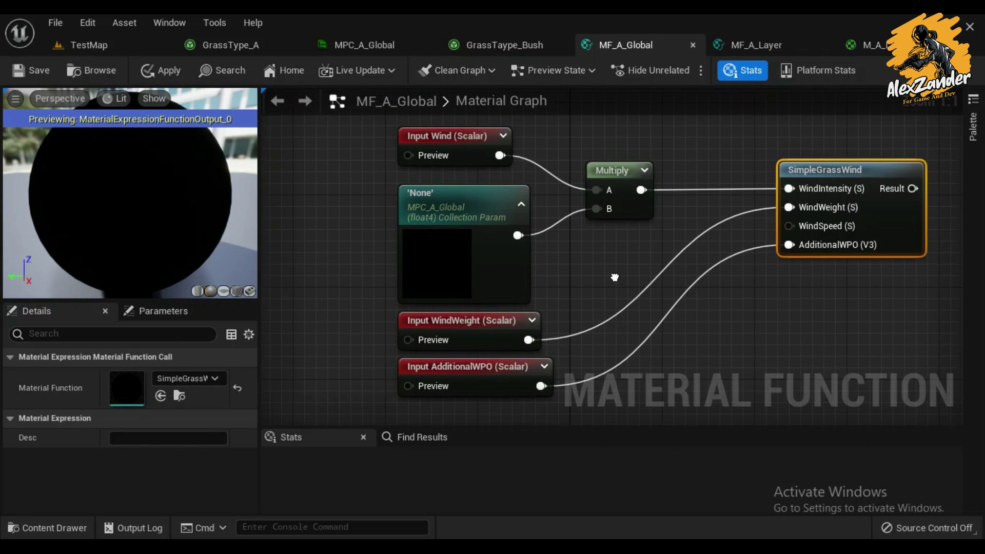
- Set the collection parameter node to the Wind_Lv value
{"action": "left_click", "coordinate": [465, 259]}
{"action": "left_click", "coordinate": [152, 418]}
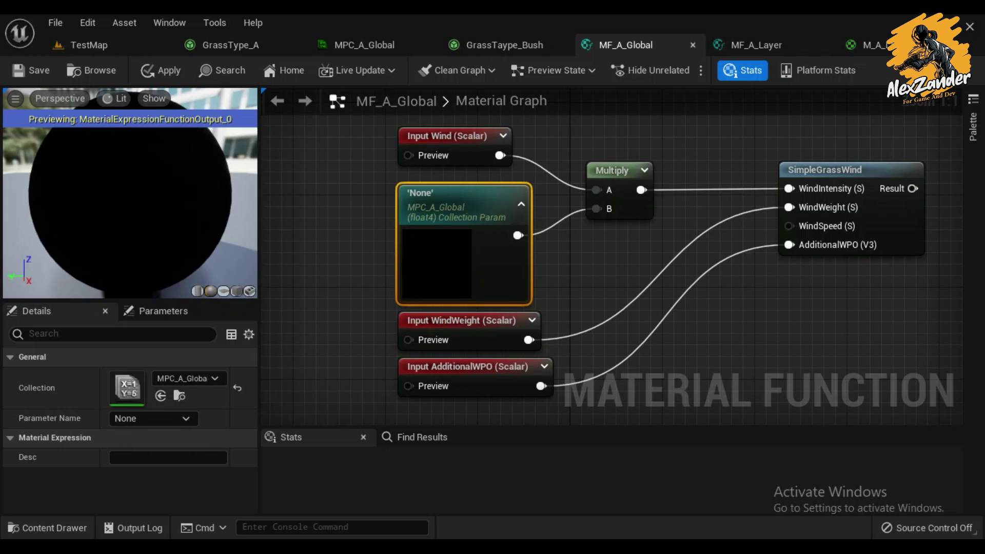
{"action": "scroll", "coordinate": [359, 249], "scroll_direction": "down", "scroll_amount": 2}
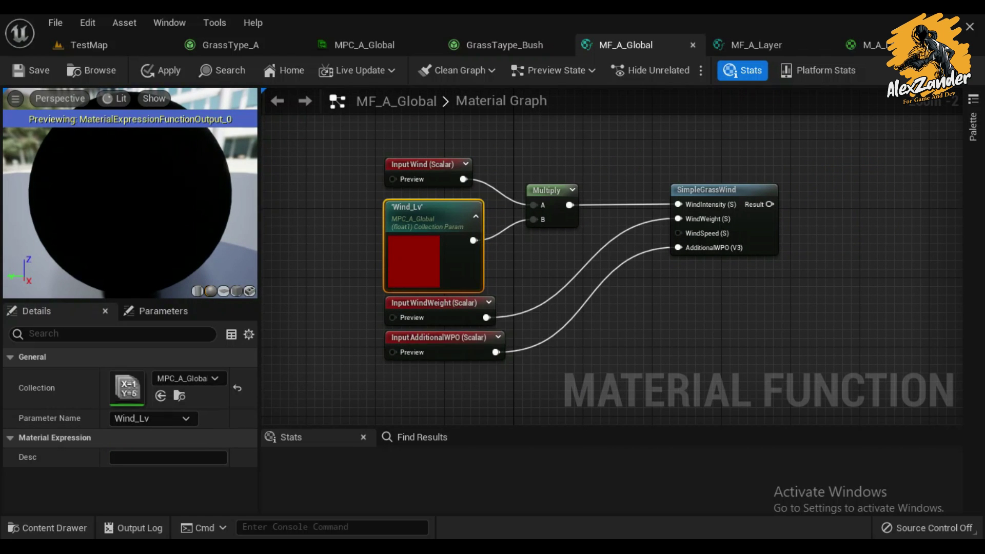
{"action": "right_click_drag", "start_coordinate": [616, 154], "coordinate": [502, 282]}
{"action": "scroll", "coordinate": [605, 241], "scroll_direction": "up", "scroll_amount": 1}
- Duplicate the Output Roughness node as an output named Wind on SimpleGrassWind's result
{"action": "right_click", "coordinate": [606, 242]}
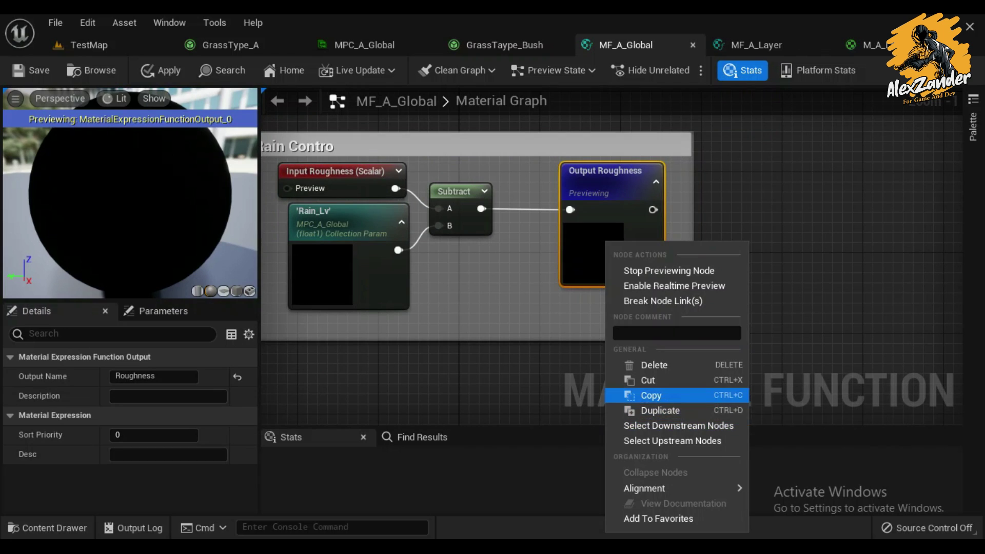
{"action": "left_click", "coordinate": [667, 395]}
{"action": "key", "text": "ctrl+v"}
{"action": "right_click_drag", "start_coordinate": [718, 359], "coordinate": [582, 131]}
{"action": "mouse_move", "coordinate": [487, 177]}
{"action": "left_mouse_down"}
{"action": "mouse_move", "coordinate": [718, 236]}
{"action": "mouse_move", "coordinate": [708, 223]}
{"action": "left_mouse_up"}
{"action": "left_click_drag", "start_coordinate": [601, 219], "coordinate": [662, 220]}
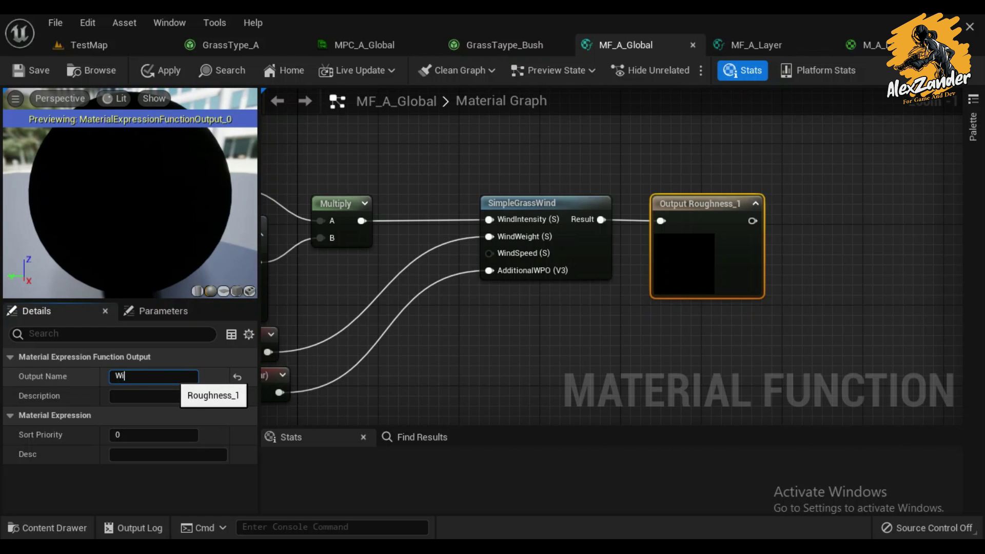
{"action": "key", "text": "Return"}
{"action": "key", "text": "Home"}
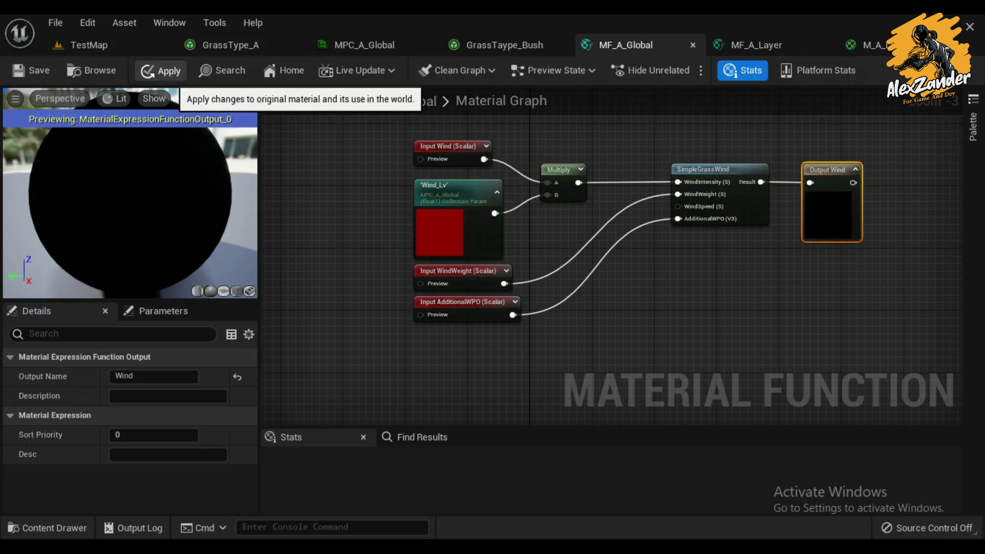
- Apply the MF_A_Global function changes to the materials that use it
{"action": "left_click", "coordinate": [160, 71]}
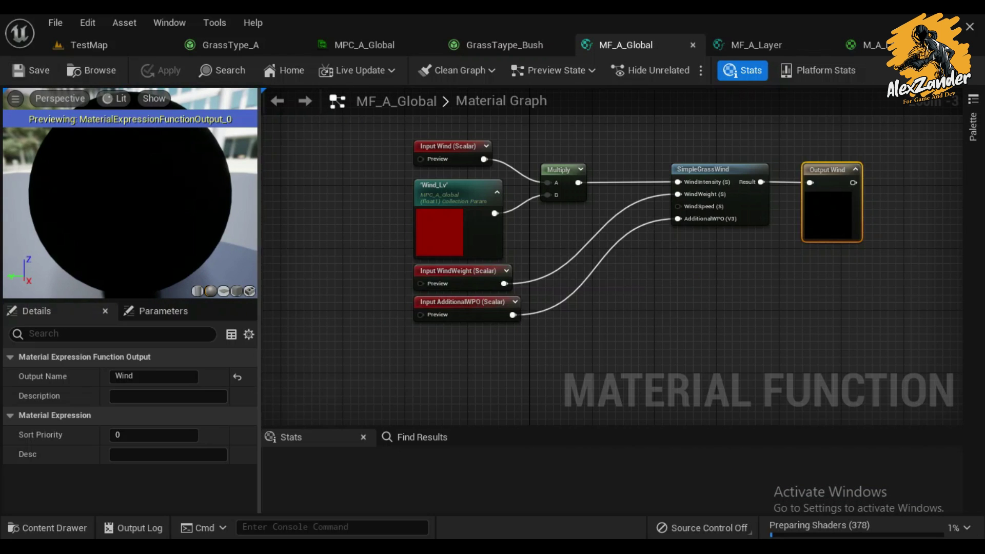
{"action": "scroll", "coordinate": [366, 272], "scroll_direction": "down", "scroll_amount": 1}
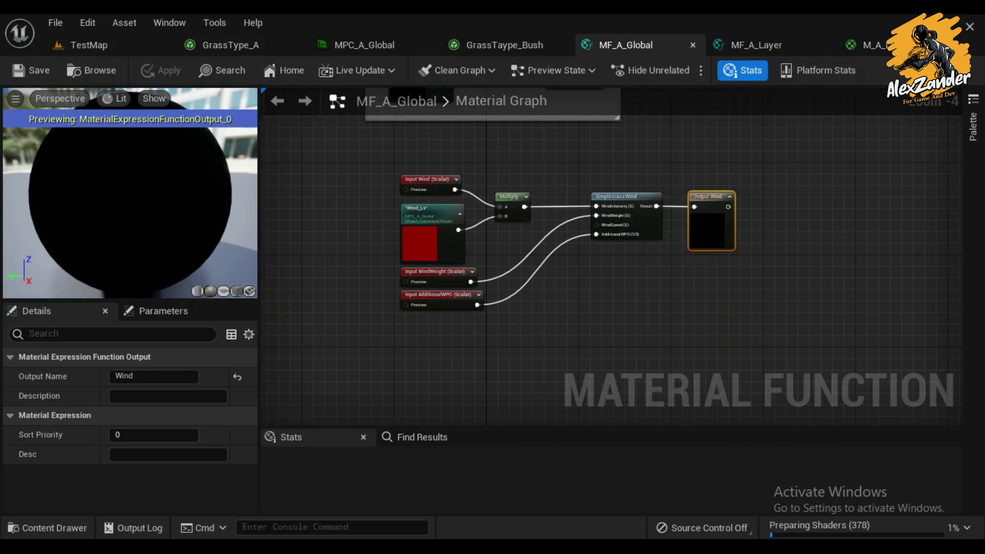
{"action": "right_click_drag", "start_coordinate": [581, 242], "coordinate": [591, 200]}
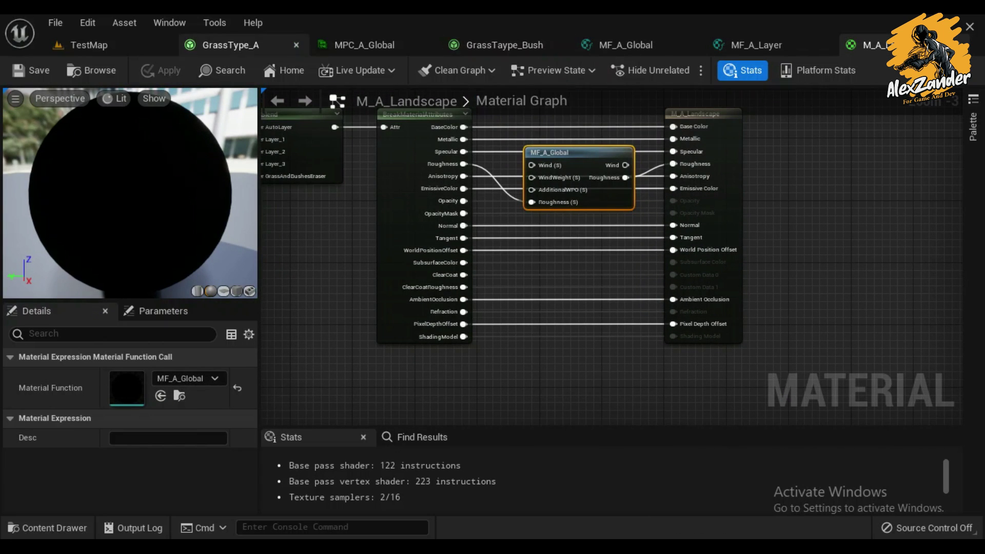
- Open the lowGrass_03_03 mesh used by GrassType_A
{"action": "left_click", "coordinate": [226, 44]}
{"action": "left_click", "coordinate": [469, 221]}
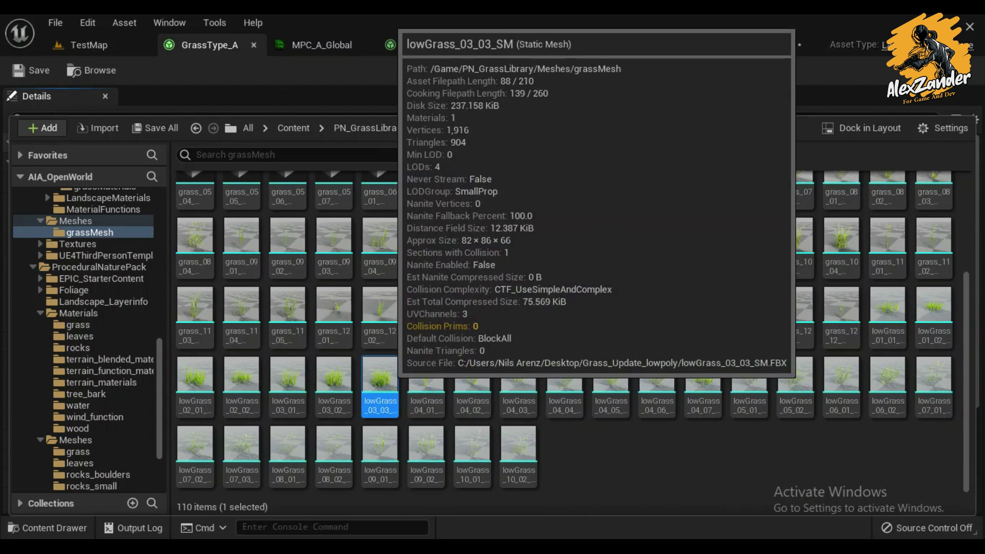
{"action": "double_click", "coordinate": [379, 384]}
{"action": "scroll", "coordinate": [847, 308], "scroll_direction": "down", "scroll_amount": 5}
{"action": "scroll", "coordinate": [847, 307], "scroll_direction": "down", "scroll_amount": 5}
{"action": "scroll", "coordinate": [846, 308], "scroll_direction": "down", "scroll_amount": 5}
{"action": "scroll", "coordinate": [846, 308], "scroll_direction": "down", "scroll_amount": 5}
{"action": "scroll", "coordinate": [847, 308], "scroll_direction": "down", "scroll_amount": 2}
{"action": "scroll", "coordinate": [847, 308], "scroll_direction": "up", "scroll_amount": 8}
{"action": "scroll", "coordinate": [846, 307], "scroll_direction": "up", "scroll_amount": 5}
{"action": "scroll", "coordinate": [846, 307], "scroll_direction": "up", "scroll_amount": 5}
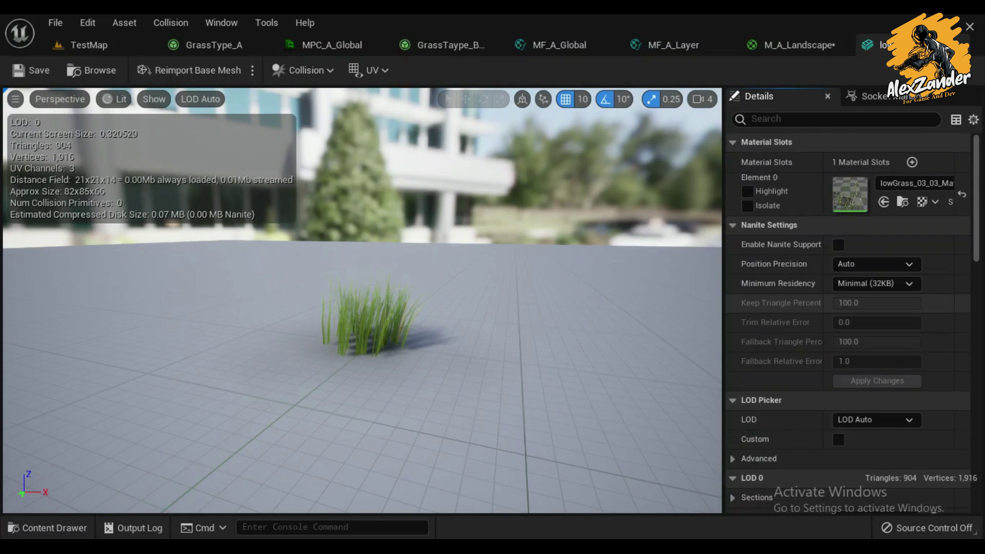
- Open the grass material instance, then its parent MA_Grass in the material editor
{"action": "left_click", "coordinate": [901, 204]}
{"action": "double_click", "coordinate": [334, 406]}
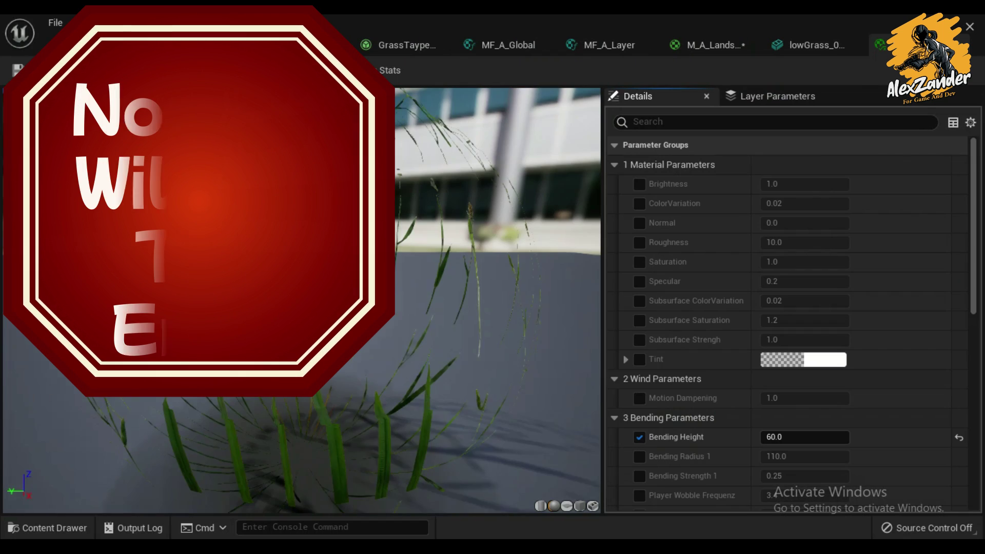
{"action": "scroll", "coordinate": [790, 307], "scroll_direction": "down", "scroll_amount": 5}
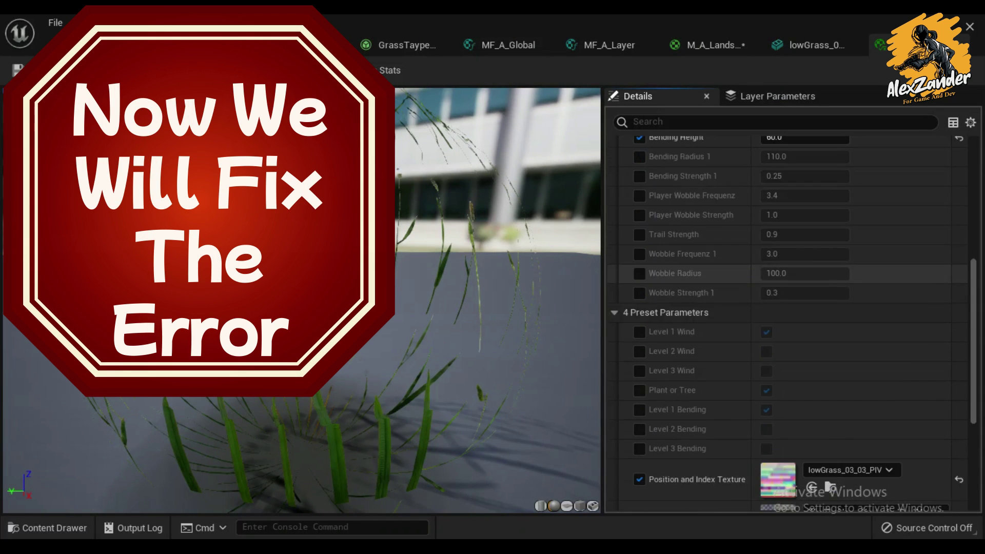
{"action": "scroll", "coordinate": [790, 308], "scroll_direction": "down", "scroll_amount": 5}
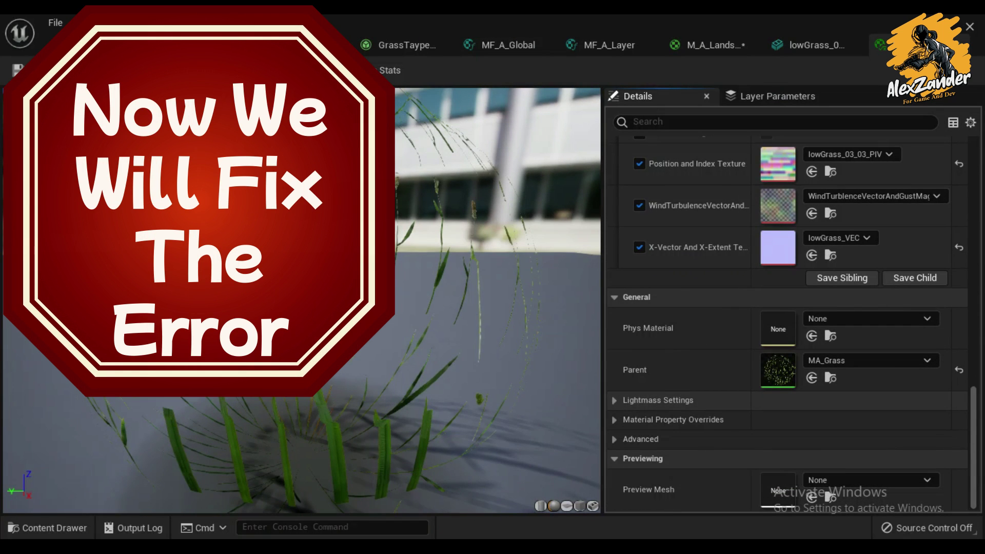
{"action": "left_click", "coordinate": [830, 378]}
{"action": "double_click", "coordinate": [242, 425]}
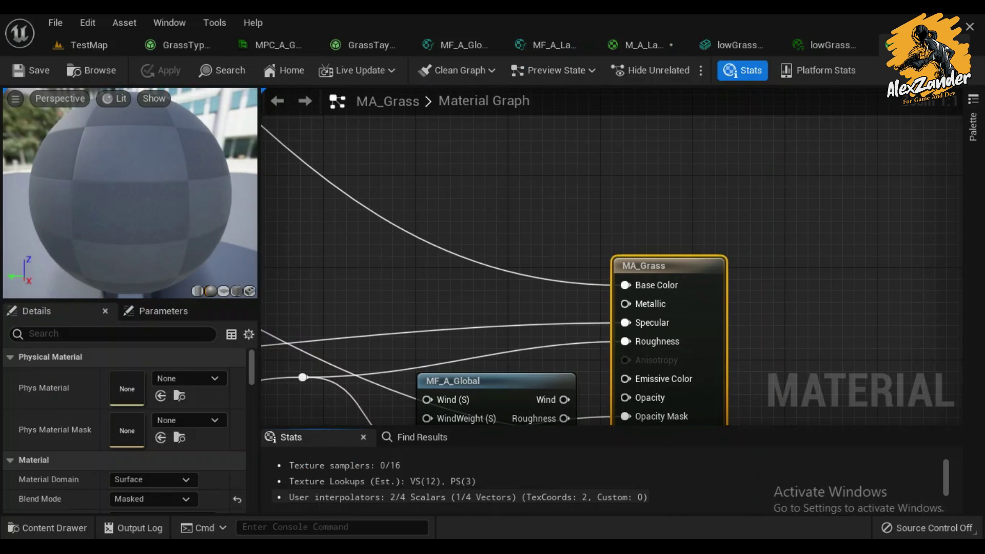
- Wire MF_A_Global's Roughness output into MA_Grass's Roughness input
{"action": "right_click_drag", "start_coordinate": [513, 333], "coordinate": [573, 325]}
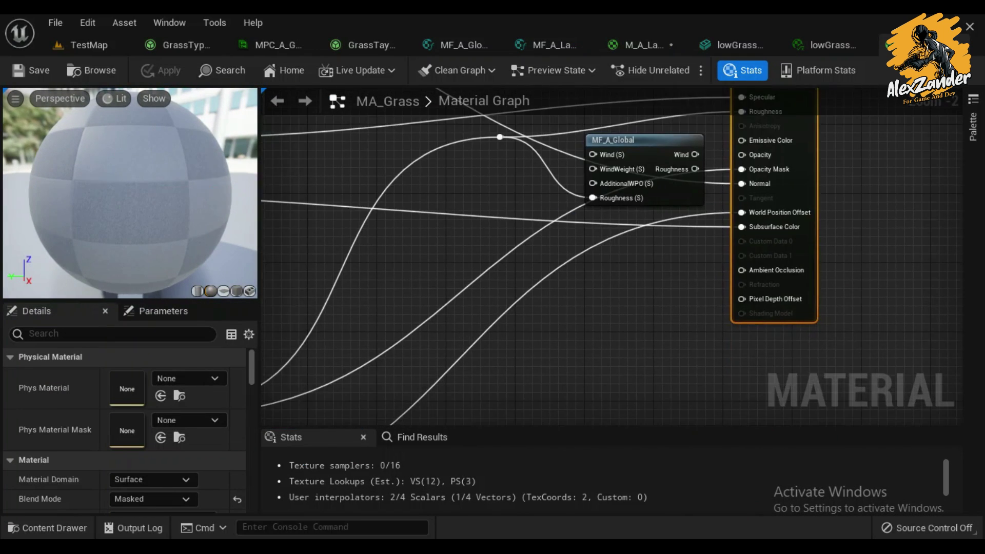
{"action": "scroll", "coordinate": [610, 256], "scroll_direction": "down", "scroll_amount": 2}
{"action": "scroll", "coordinate": [610, 257], "scroll_direction": "up", "scroll_amount": 4}
{"action": "right_click_drag", "start_coordinate": [717, 168], "coordinate": [705, 259]}
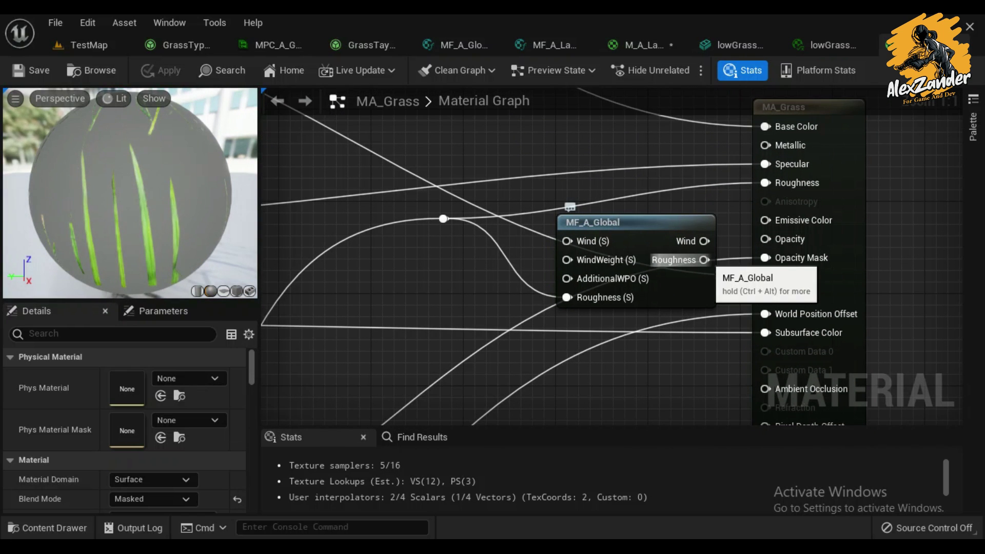
{"action": "left_click", "coordinate": [678, 244]}
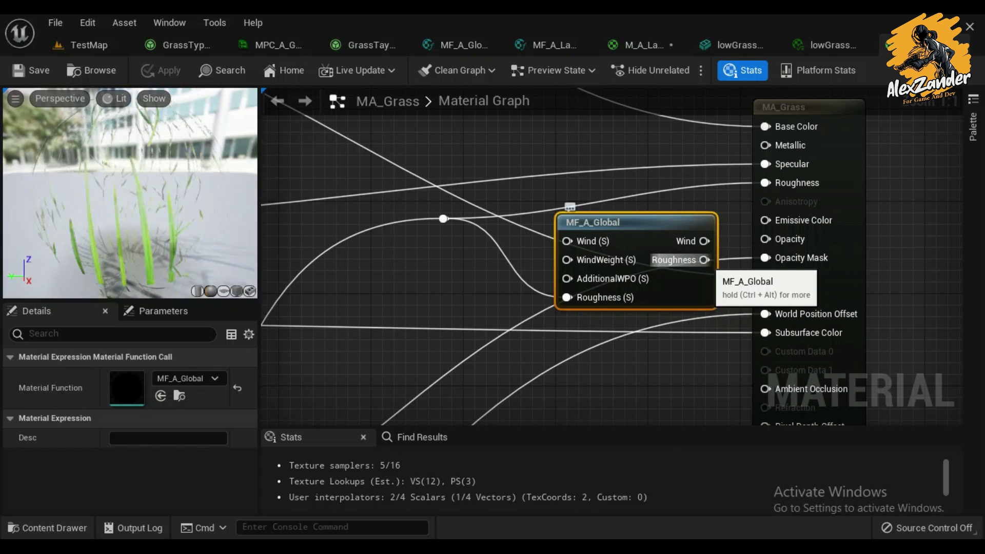
{"action": "left_click_drag", "start_coordinate": [704, 260], "coordinate": [765, 182]}
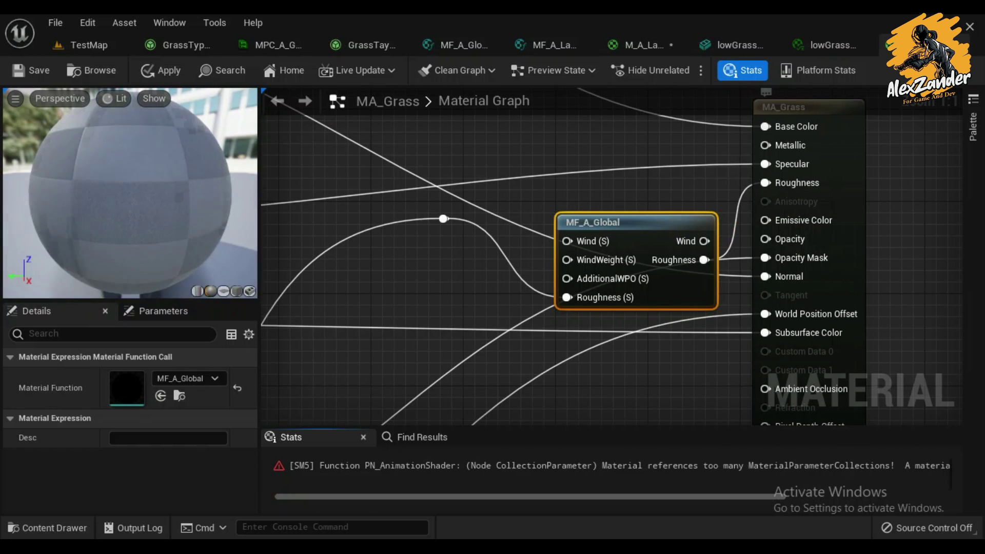
- Zoom out and centre the graph on the Wind & Interaction group
{"action": "scroll", "coordinate": [605, 302], "scroll_direction": "down", "scroll_amount": 1}
{"action": "scroll", "coordinate": [606, 302], "scroll_direction": "down", "scroll_amount": 1}
{"action": "scroll", "coordinate": [605, 302], "scroll_direction": "down", "scroll_amount": 6}
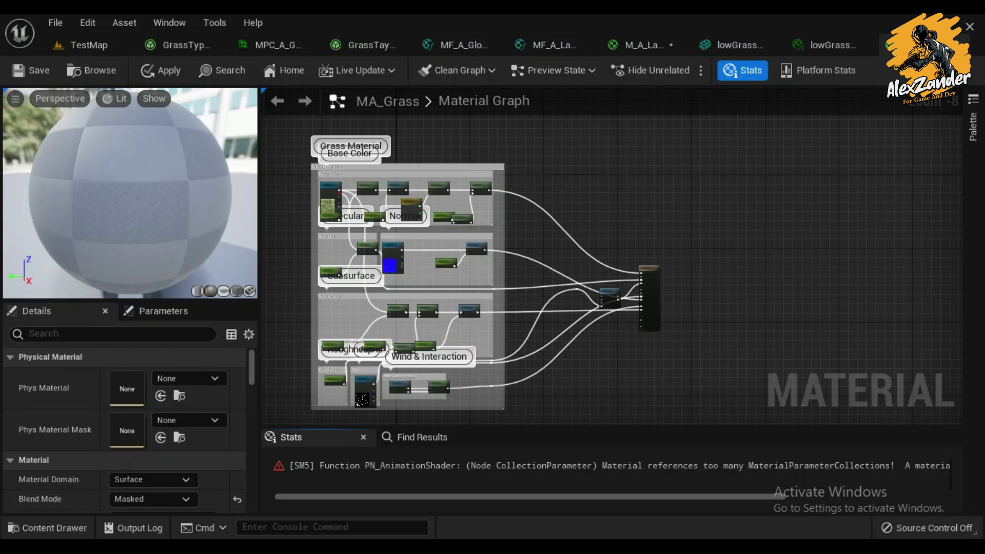
{"action": "scroll", "coordinate": [605, 302], "scroll_direction": "up", "scroll_amount": 8}
{"action": "mouse_move", "coordinate": [657, 329]}
{"action": "right_mouse_down"}
{"action": "mouse_move", "coordinate": [556, 232]}
{"action": "mouse_move", "coordinate": [411, 248]}
{"action": "right_mouse_up"}
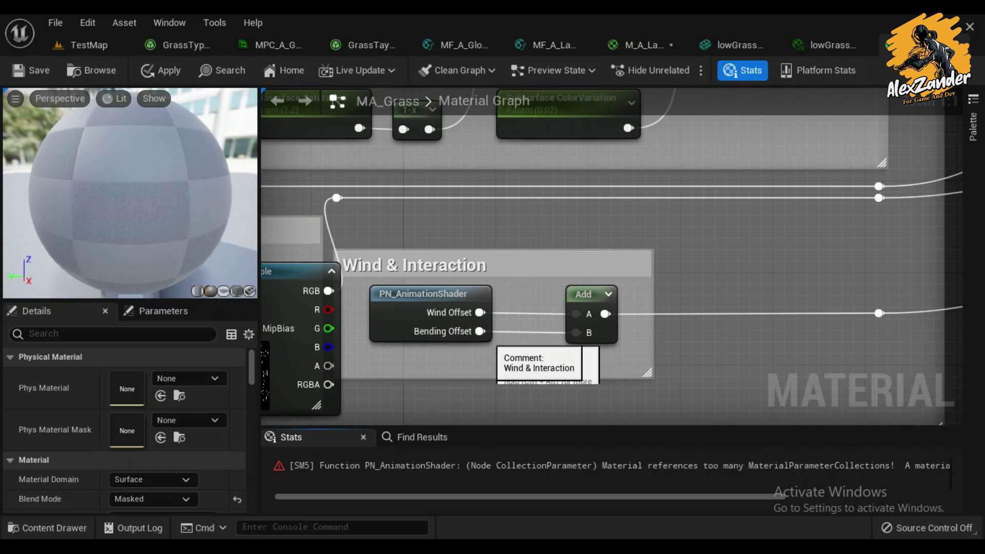
{"action": "right_click_drag", "start_coordinate": [620, 335], "coordinate": [620, 301]}
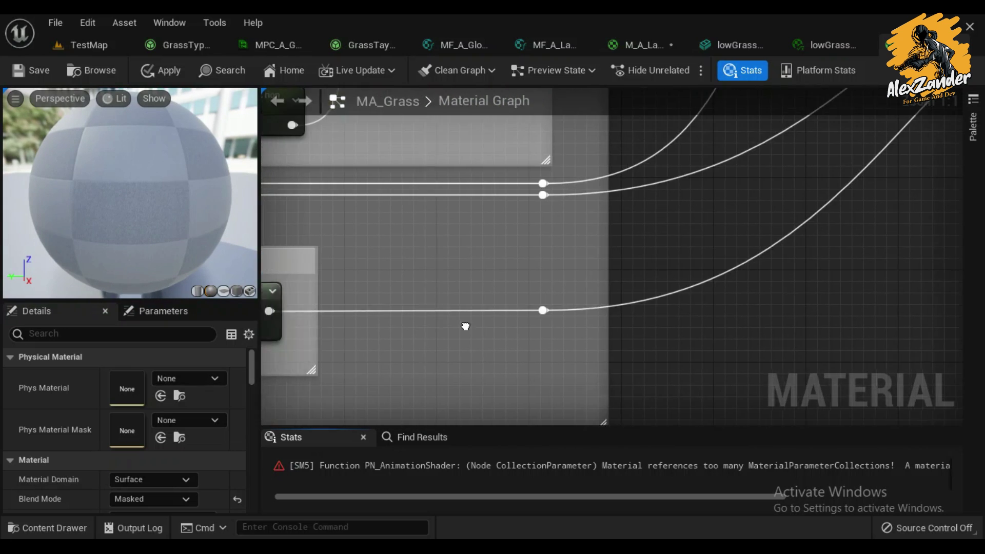
- Duplicate the Roughness parameter and rename the copy to Wind
{"action": "right_click_drag", "start_coordinate": [564, 287], "coordinate": [870, 280]}
{"action": "right_click", "coordinate": [374, 231]}
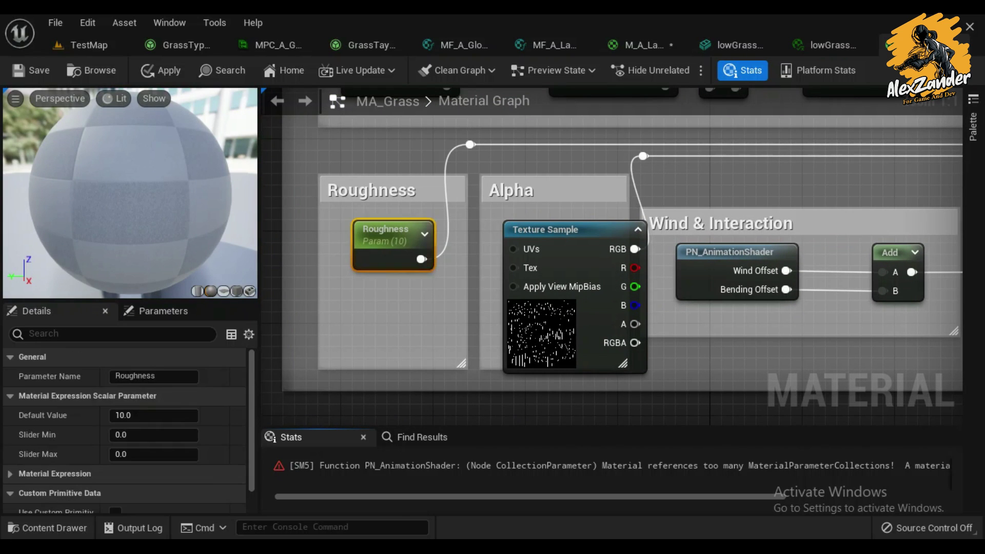
{"action": "key", "text": "Escape"}
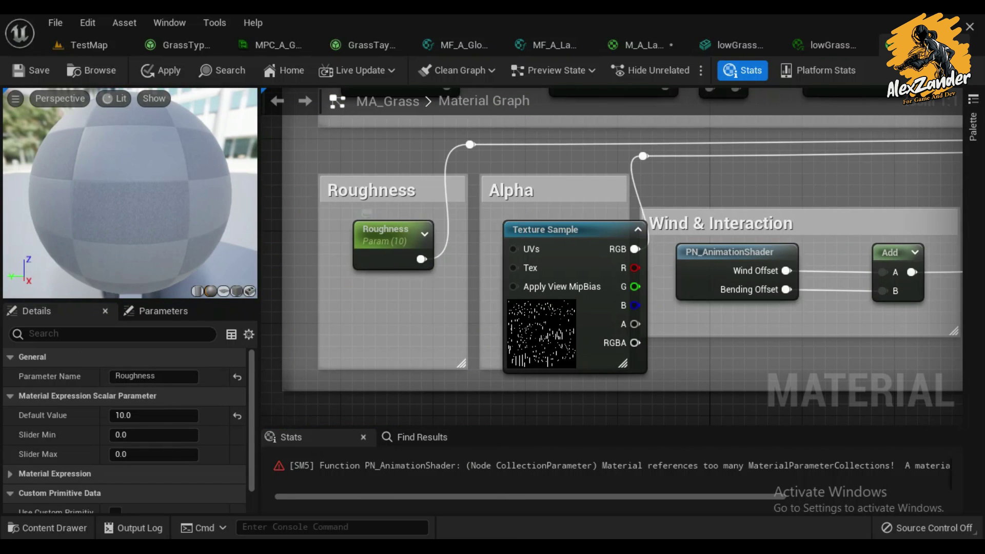
{"action": "scroll", "coordinate": [436, 333], "scroll_direction": "down", "scroll_amount": 5}
{"action": "scroll", "coordinate": [436, 333], "scroll_direction": "up", "scroll_amount": 4}
{"action": "key", "text": "ctrl+v"}
{"action": "left_click_drag", "start_coordinate": [437, 323], "coordinate": [703, 308]}
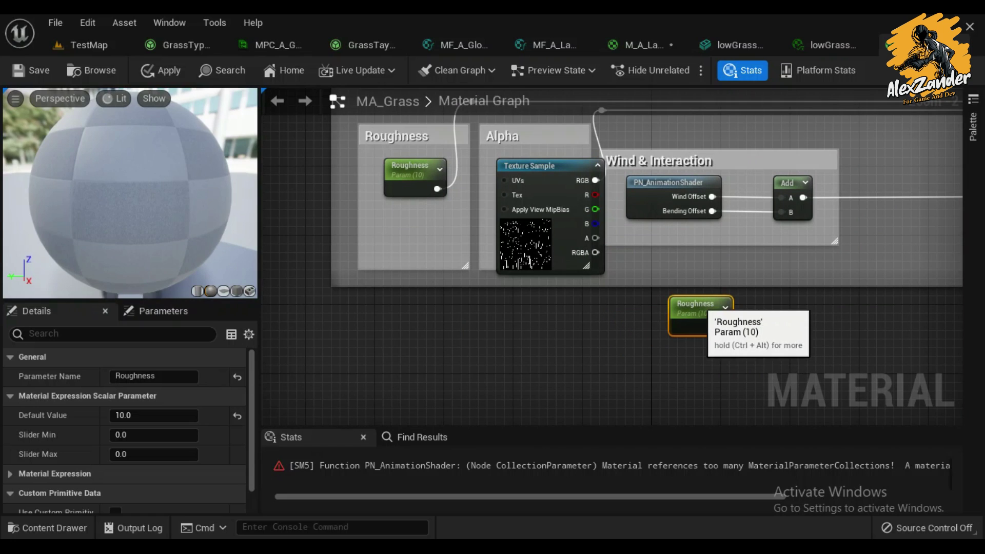
{"action": "key", "text": "F2"}
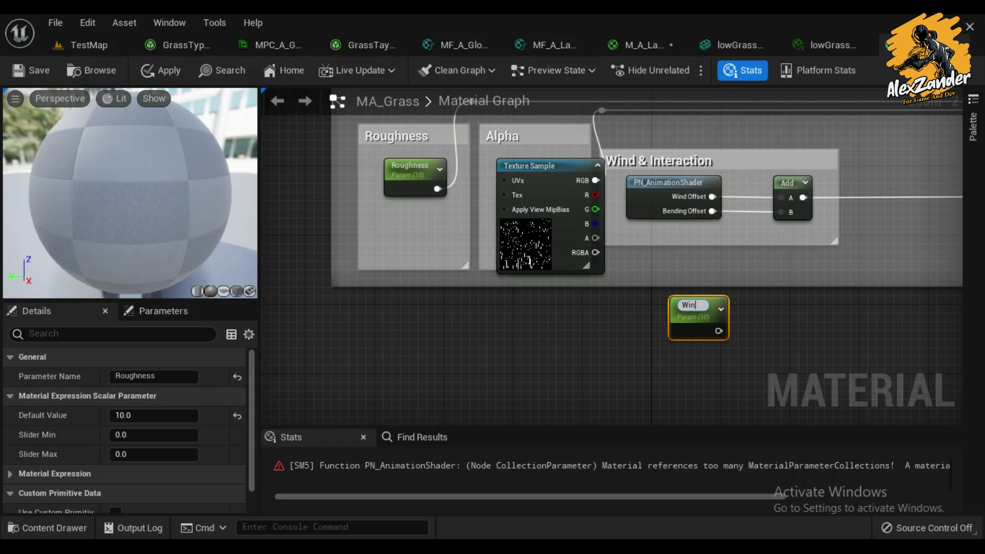
- Feed Wind into MF_A_Global and its Wind output into World Position Offset
{"action": "right_click_drag", "start_coordinate": [801, 257], "coordinate": [708, 261]}
{"action": "left_click_drag", "start_coordinate": [711, 203], "coordinate": [626, 332], "text": "ctrl"}
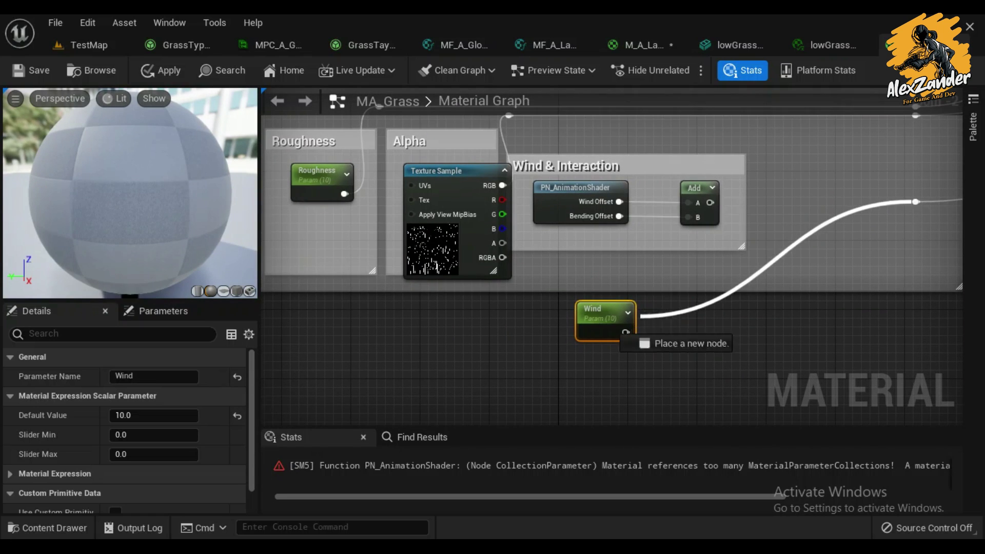
{"action": "scroll", "coordinate": [402, 292], "scroll_direction": "down", "scroll_amount": 4}
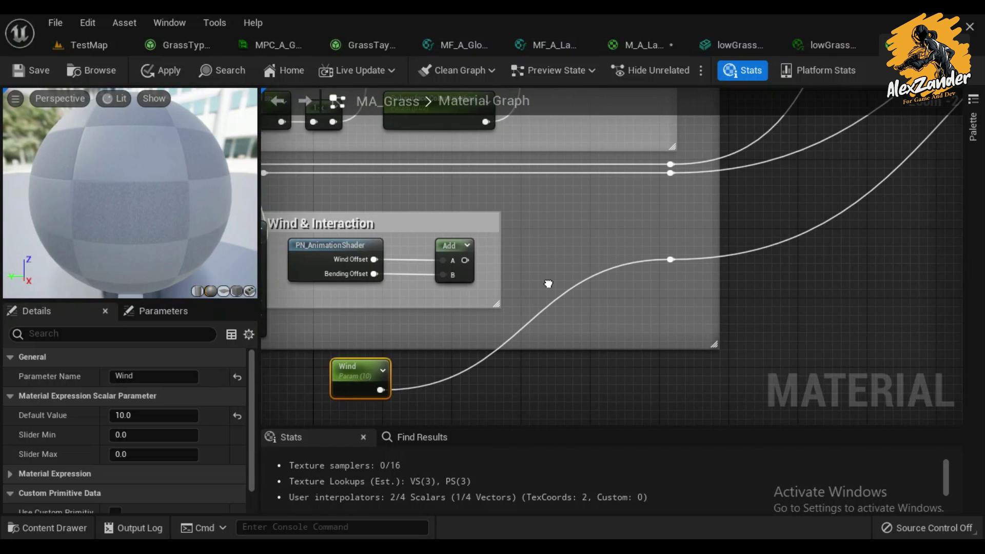
{"action": "right_click_drag", "start_coordinate": [827, 181], "coordinate": [699, 273]}
{"action": "scroll", "coordinate": [698, 273], "scroll_direction": "up", "scroll_amount": 4}
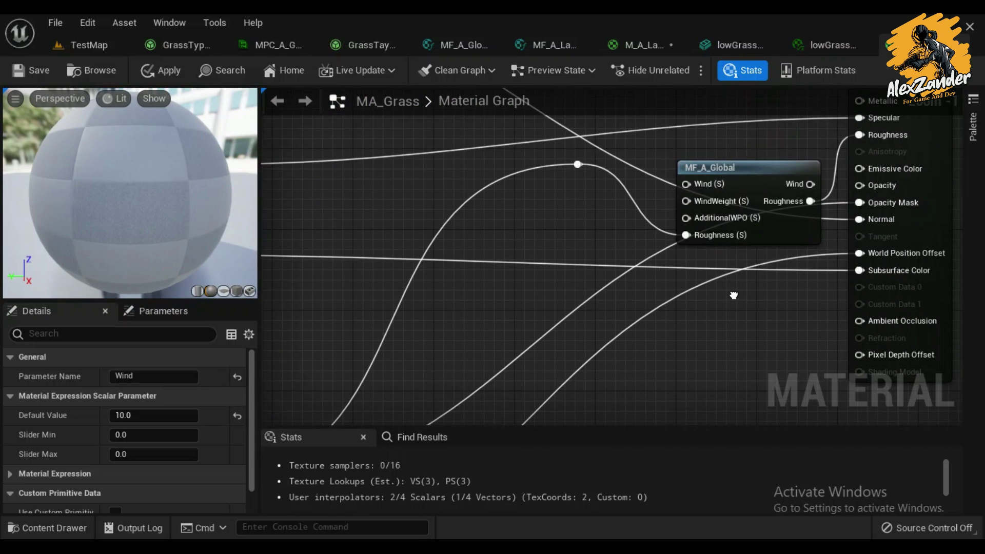
{"action": "left_click_drag", "start_coordinate": [687, 186], "coordinate": [700, 202]}
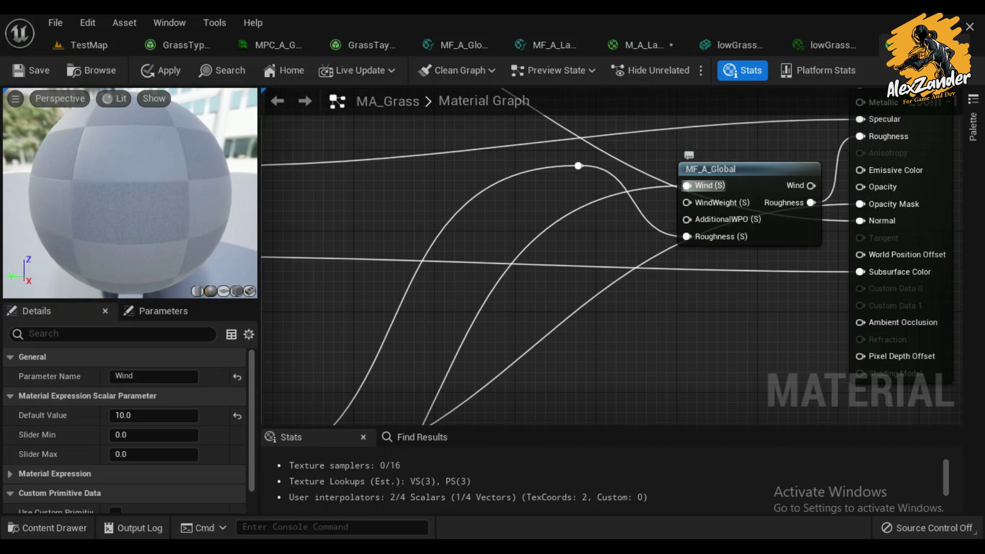
{"action": "left_click_drag", "start_coordinate": [811, 185], "coordinate": [862, 254]}
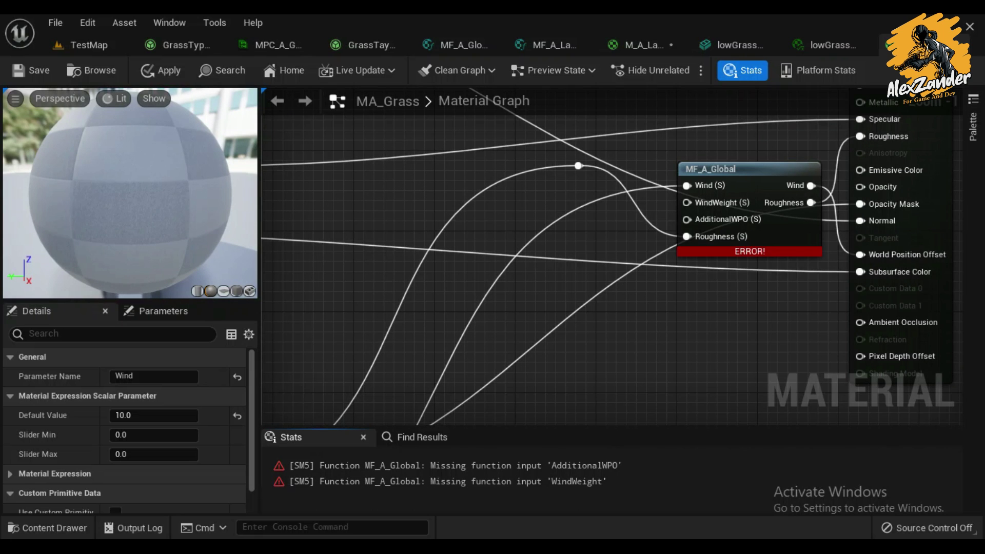
- Route the base texture's R channel via a reroute into AdditionalWPO and apply
{"action": "mouse_move", "coordinate": [682, 233]}
{"action": "right_mouse_down"}
{"action": "mouse_move", "coordinate": [779, 233]}
{"action": "mouse_move", "coordinate": [806, 331]}
{"action": "mouse_move", "coordinate": [872, 357]}
{"action": "right_mouse_up"}
{"action": "scroll", "coordinate": [779, 234], "scroll_direction": "down", "scroll_amount": 3}
{"action": "scroll", "coordinate": [539, 181], "scroll_direction": "up", "scroll_amount": 2}
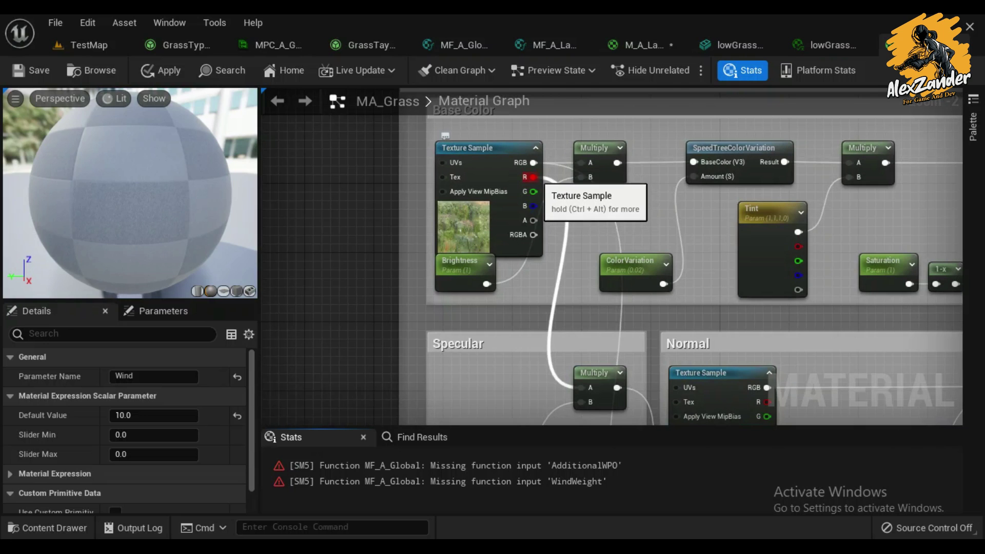
{"action": "mouse_move", "coordinate": [536, 177]}
{"action": "left_mouse_down"}
{"action": "mouse_move", "coordinate": [609, 205]}
{"action": "mouse_move", "coordinate": [616, 227]}
{"action": "left_mouse_up"}
{"action": "scroll", "coordinate": [913, 326], "scroll_direction": "down", "scroll_amount": 2}
{"action": "double_click", "coordinate": [425, 166]}
{"action": "mouse_move", "coordinate": [425, 165]}
{"action": "left_mouse_down"}
{"action": "mouse_move", "coordinate": [394, 203]}
{"action": "mouse_move", "coordinate": [614, 213]}
{"action": "left_mouse_up"}
{"action": "right_click_drag", "start_coordinate": [531, 238], "coordinate": [515, 247]}
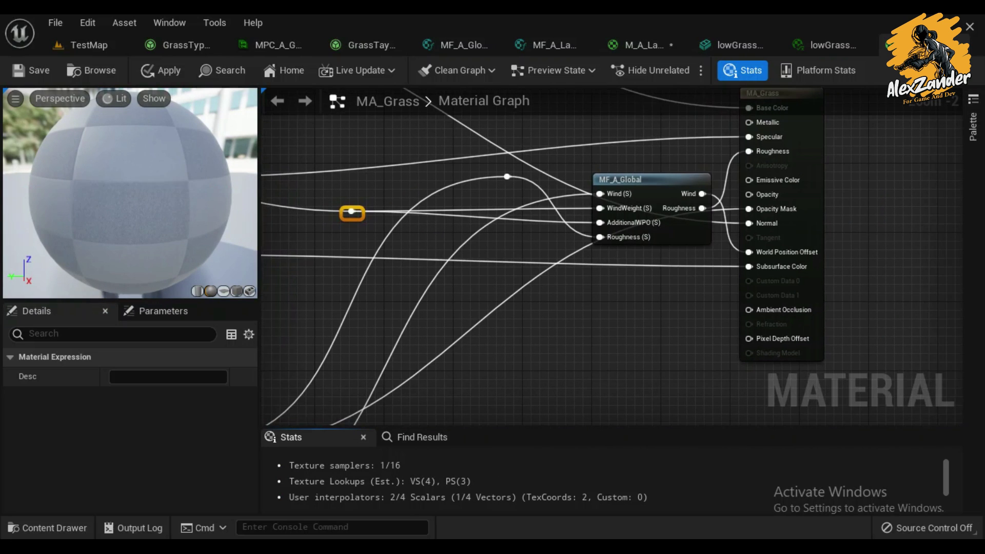
{"action": "left_click", "coordinate": [160, 71]}
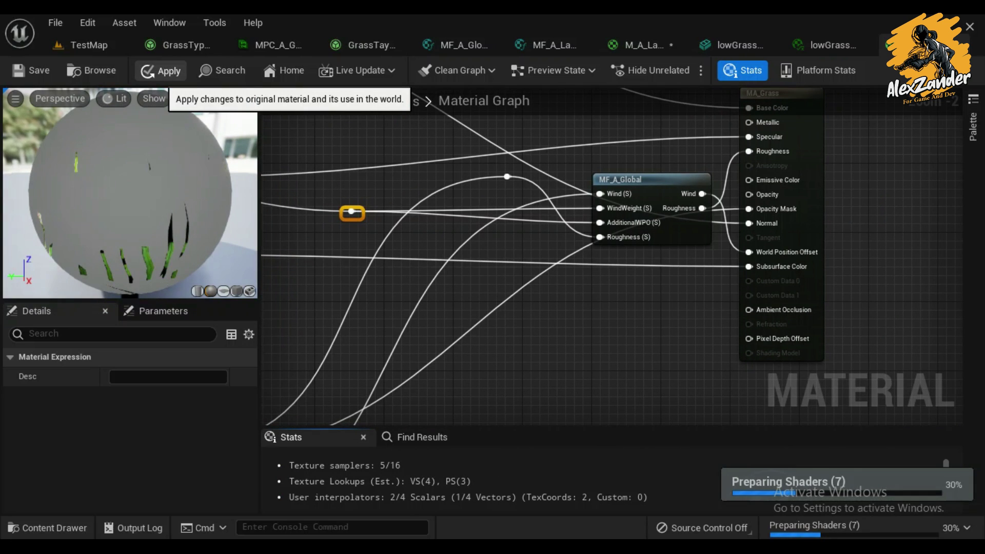
{"action": "left_click", "coordinate": [160, 70]}
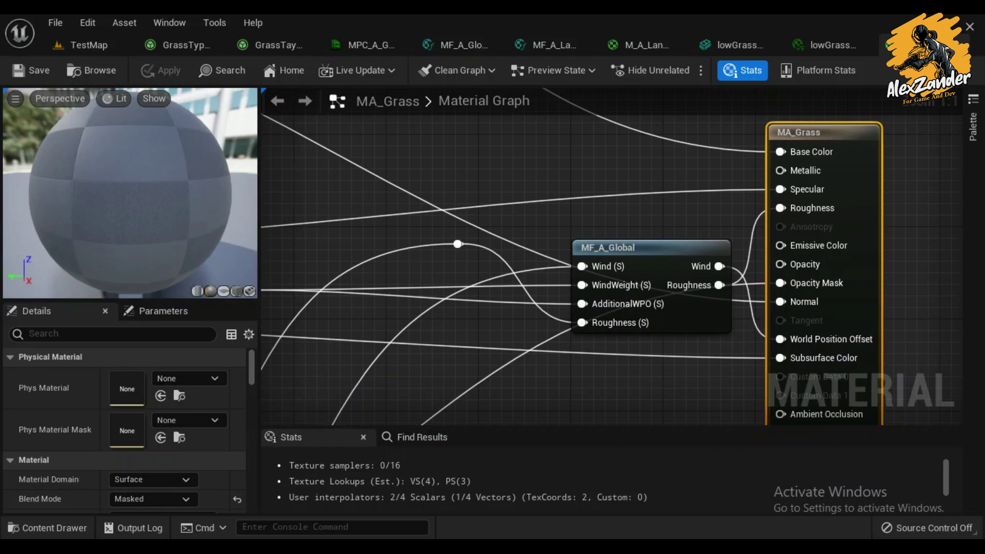
- Set the Wind parameter's default value to 1 and apply again
{"action": "scroll", "coordinate": [455, 302], "scroll_direction": "down", "scroll_amount": 3}
{"action": "scroll", "coordinate": [456, 303], "scroll_direction": "up", "scroll_amount": 3}
{"action": "scroll", "coordinate": [456, 303], "scroll_direction": "up", "scroll_amount": 3}
{"action": "left_click", "coordinate": [430, 292]}
{"action": "left_click", "coordinate": [154, 415]}
{"action": "type", "text": "1"}
{"action": "key", "text": "Return"}
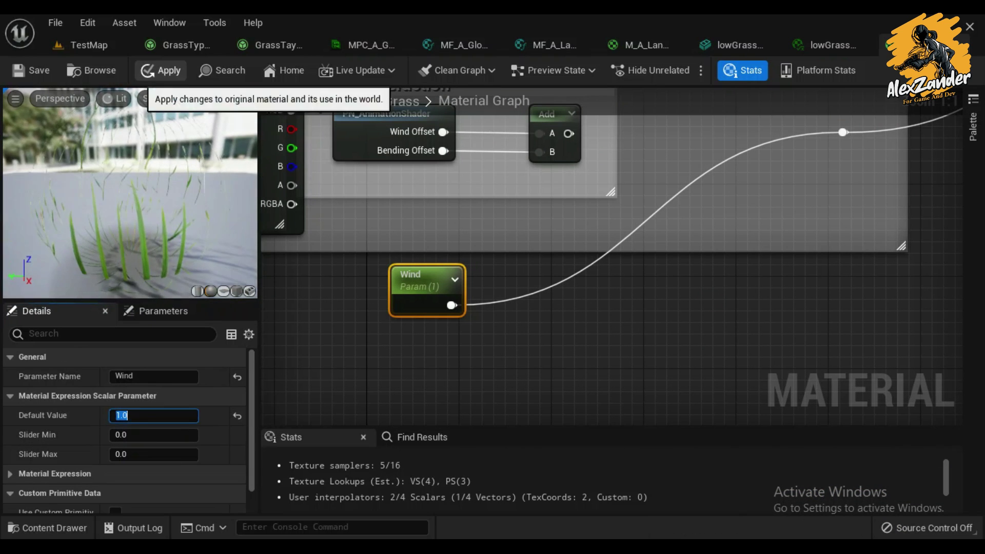
{"action": "left_click", "coordinate": [160, 71]}
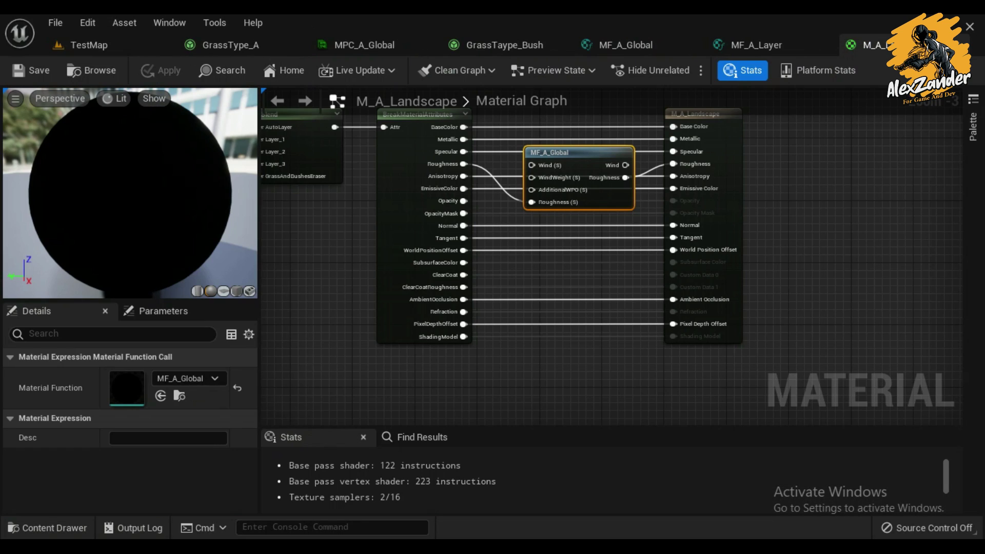
- Switch to the larch grass type and open the Larch_07 mesh
{"action": "left_click", "coordinate": [205, 45]}
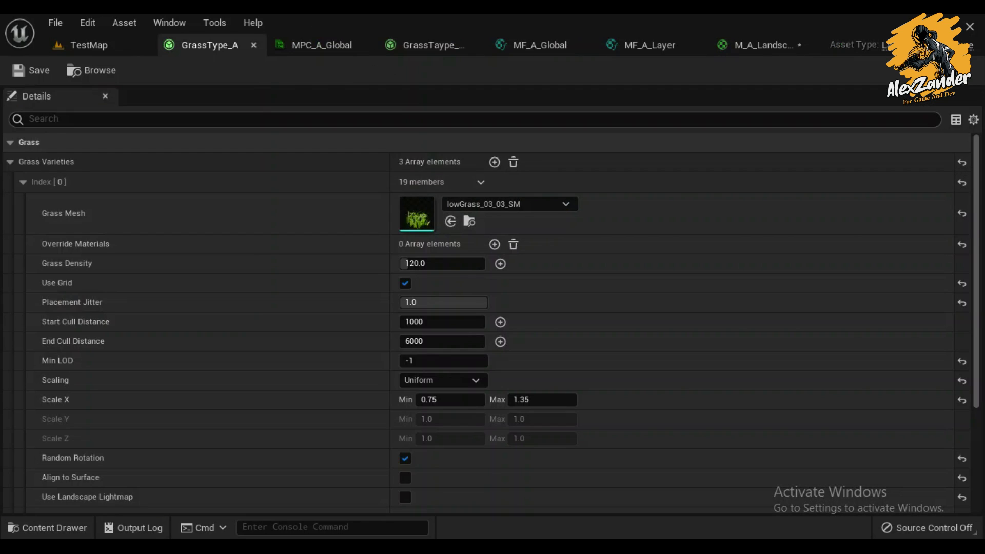
{"action": "left_click_drag", "start_coordinate": [431, 45], "coordinate": [328, 45]}
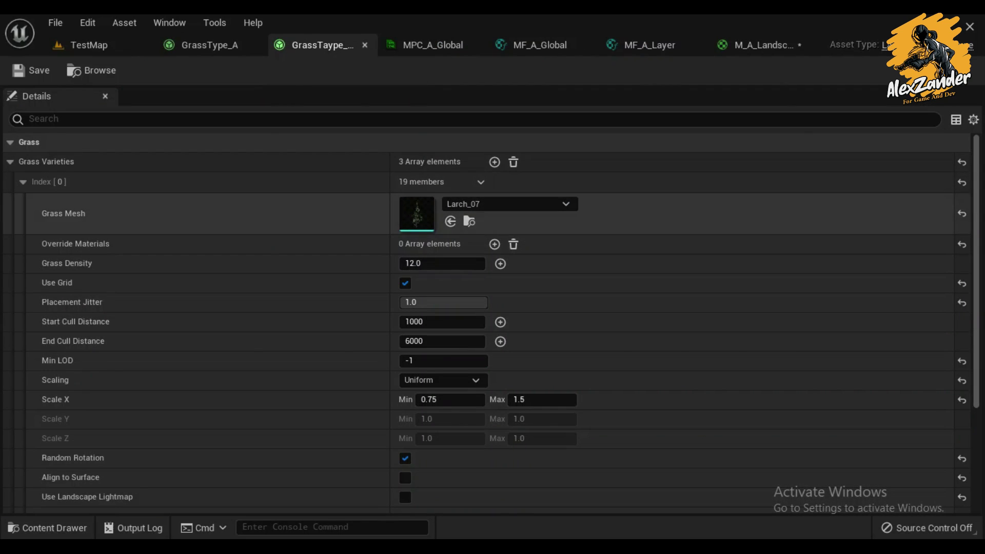
{"action": "left_click", "coordinate": [469, 221]}
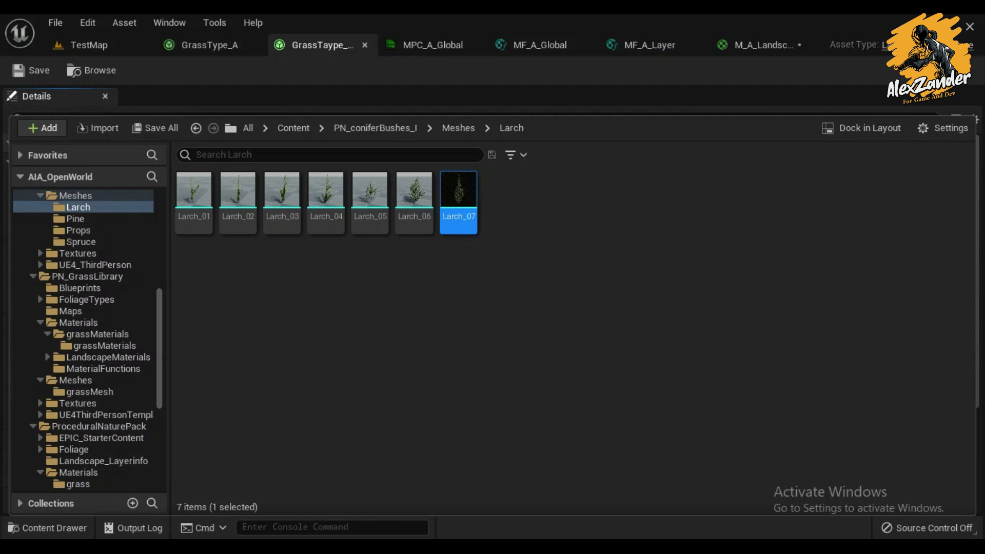
{"action": "double_click", "coordinate": [458, 195]}
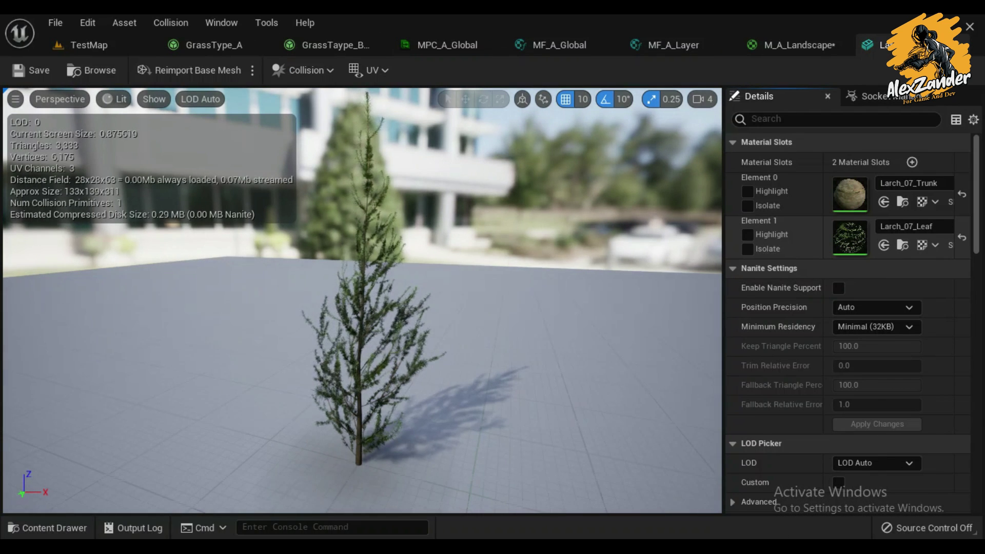
- Open the Larch_07_Leaf material instance, then its parent Larch_07_MAI
{"action": "left_click", "coordinate": [903, 246]}
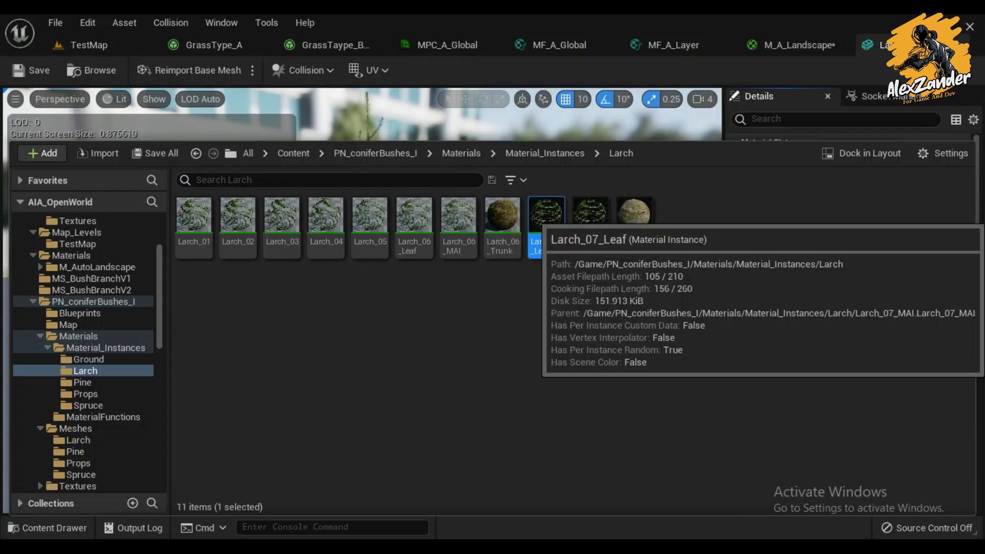
{"action": "double_click", "coordinate": [539, 221]}
{"action": "scroll", "coordinate": [787, 308], "scroll_direction": "down", "scroll_amount": 5}
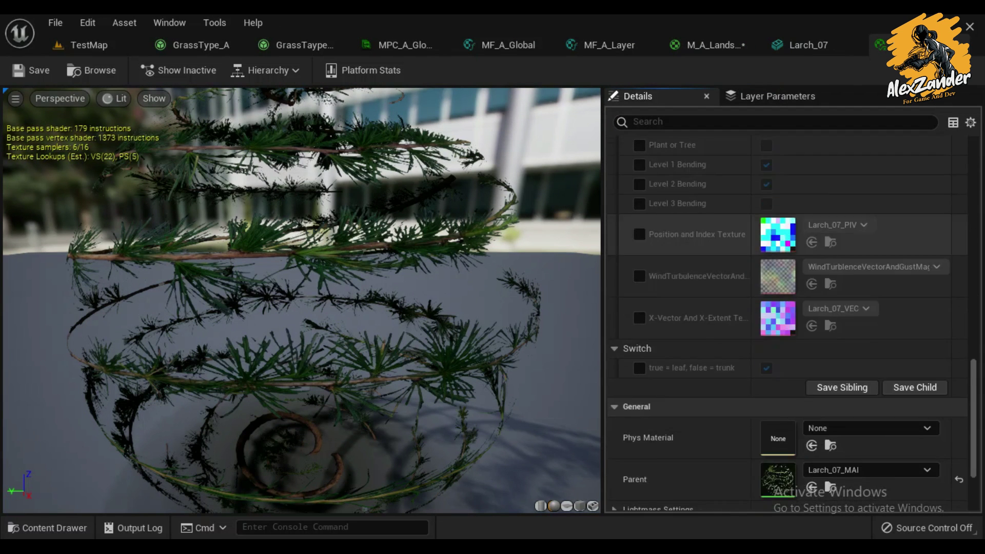
{"action": "scroll", "coordinate": [787, 308], "scroll_direction": "down", "scroll_amount": 5}
{"action": "left_click", "coordinate": [830, 378]}
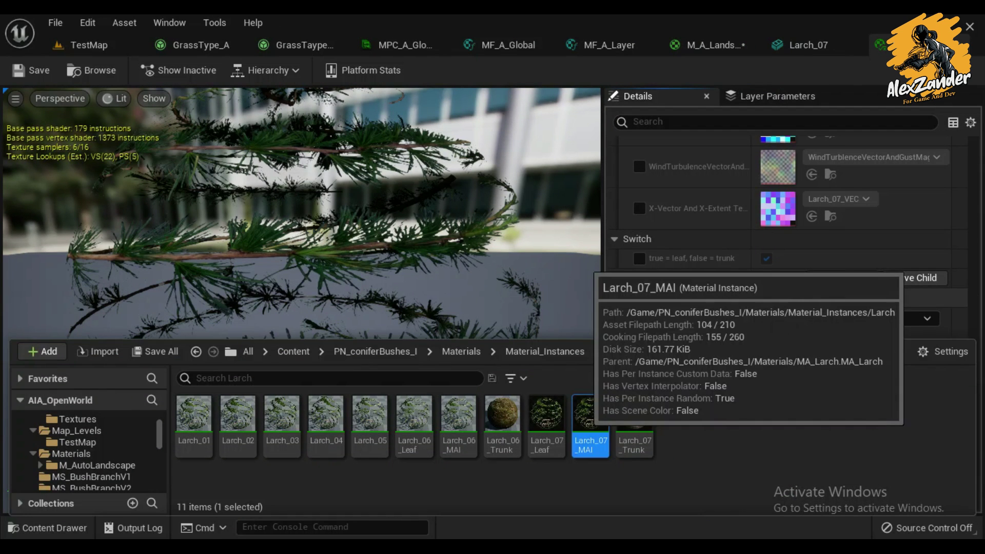
{"action": "double_click", "coordinate": [590, 426]}
- Open the MA_Larch parent material and bring its MF_A_Global node into view
{"action": "scroll", "coordinate": [830, 380], "scroll_direction": "down", "scroll_amount": 3}
{"action": "scroll", "coordinate": [831, 379], "scroll_direction": "down", "scroll_amount": 5}
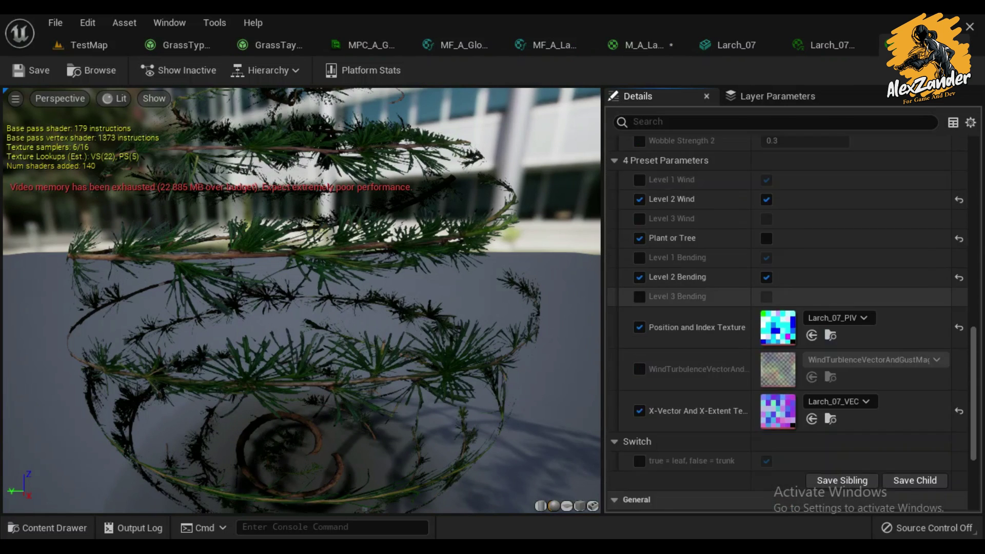
{"action": "scroll", "coordinate": [830, 380], "scroll_direction": "down", "scroll_amount": 4}
{"action": "left_click", "coordinate": [831, 378]}
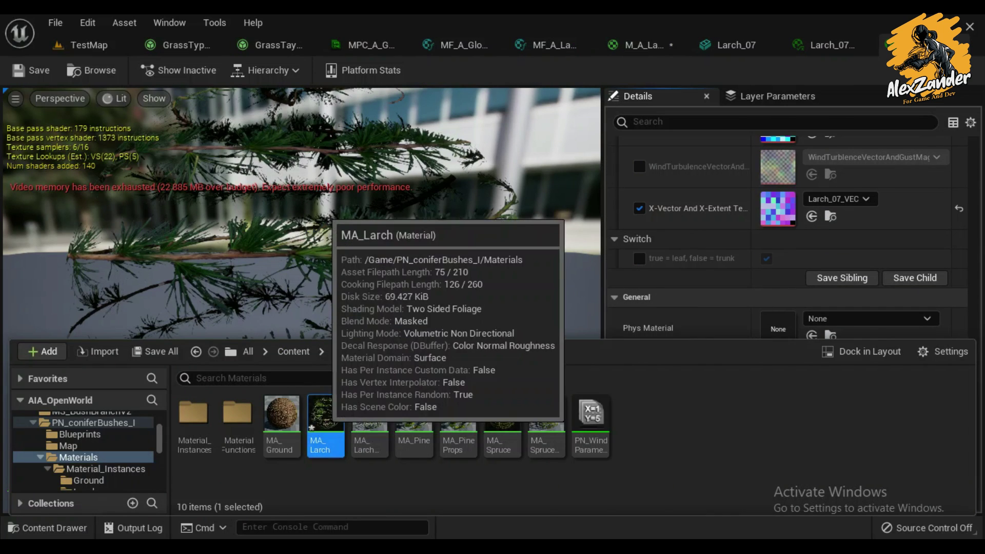
{"action": "double_click", "coordinate": [323, 410]}
{"action": "right_click_drag", "start_coordinate": [476, 377], "coordinate": [676, 251]}
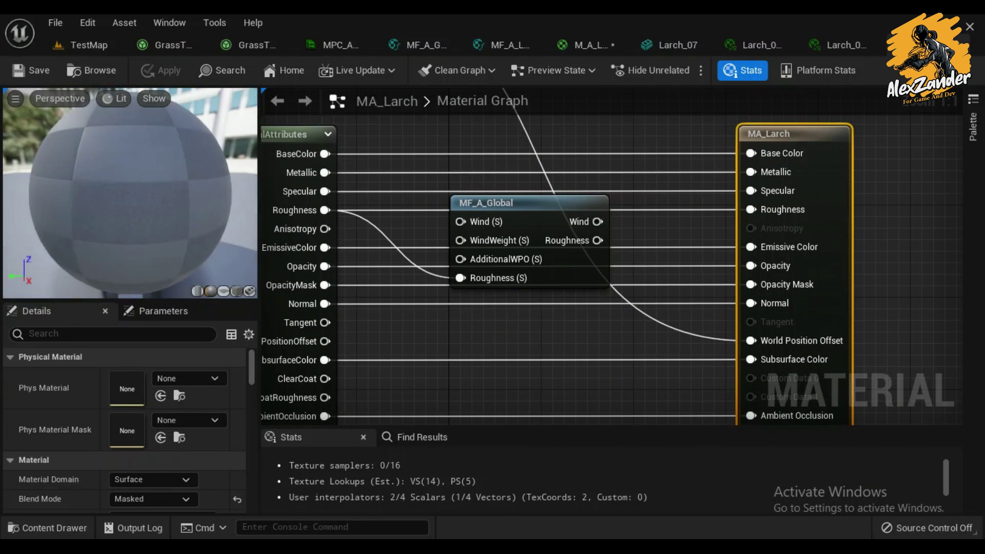
- Connect MF_A_Global's Roughness and Wind outputs to Roughness and World Position Offset
{"action": "left_click_drag", "start_coordinate": [673, 247], "coordinate": [794, 224]}
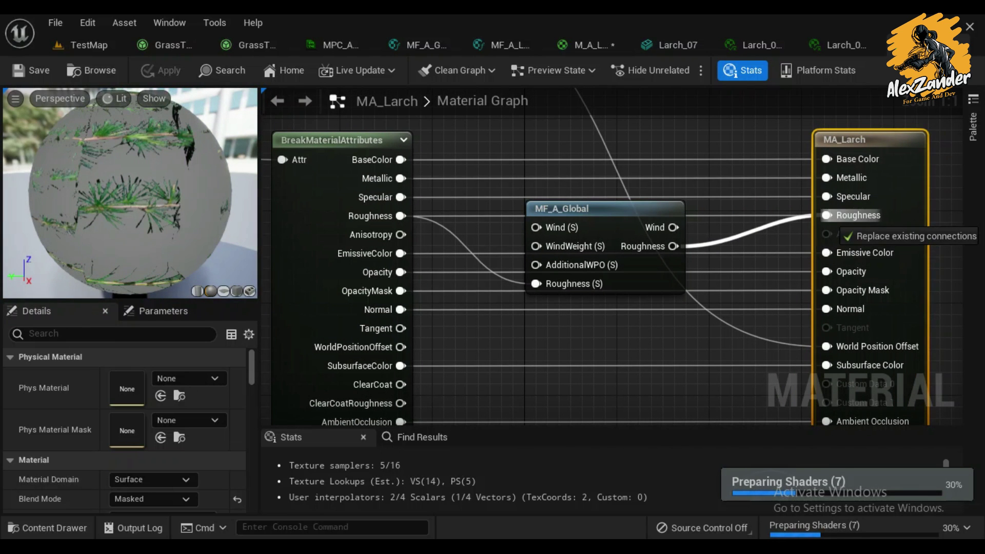
{"action": "scroll", "coordinate": [611, 257], "scroll_direction": "down", "scroll_amount": 2}
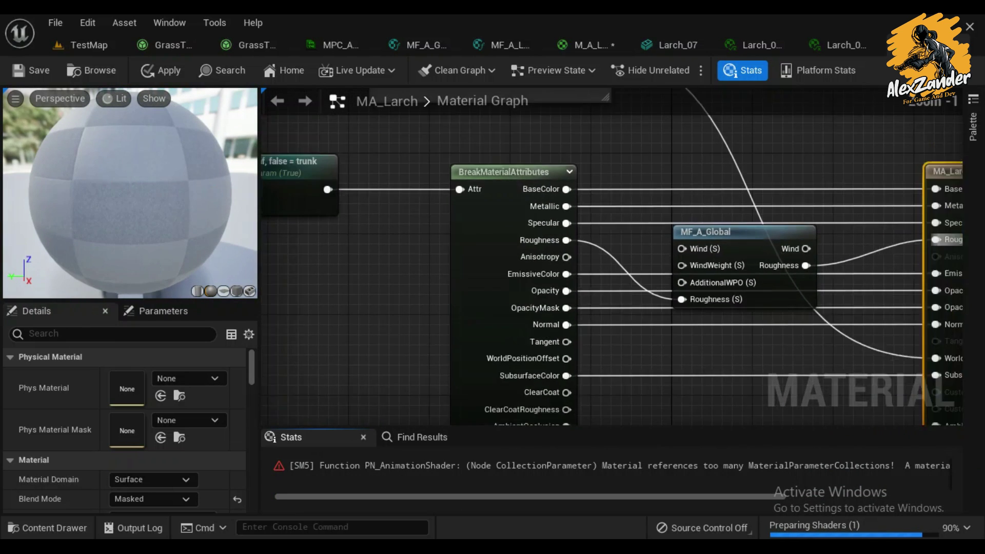
{"action": "mouse_move", "coordinate": [642, 333]}
{"action": "right_mouse_down"}
{"action": "mouse_move", "coordinate": [545, 296]}
{"action": "mouse_move", "coordinate": [325, 332]}
{"action": "right_mouse_up"}
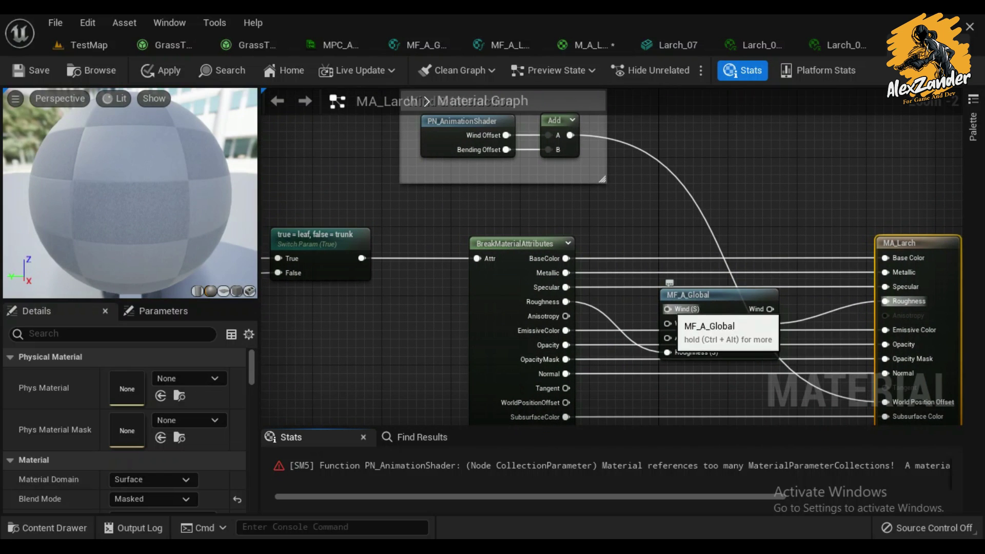
{"action": "right_click_drag", "start_coordinate": [804, 323], "coordinate": [733, 247]}
{"action": "mouse_move", "coordinate": [699, 233]}
{"action": "left_mouse_down"}
{"action": "mouse_move", "coordinate": [783, 329]}
{"action": "mouse_move", "coordinate": [813, 326]}
{"action": "left_mouse_up"}
{"action": "right_click_drag", "start_coordinate": [605, 244], "coordinate": [685, 300]}
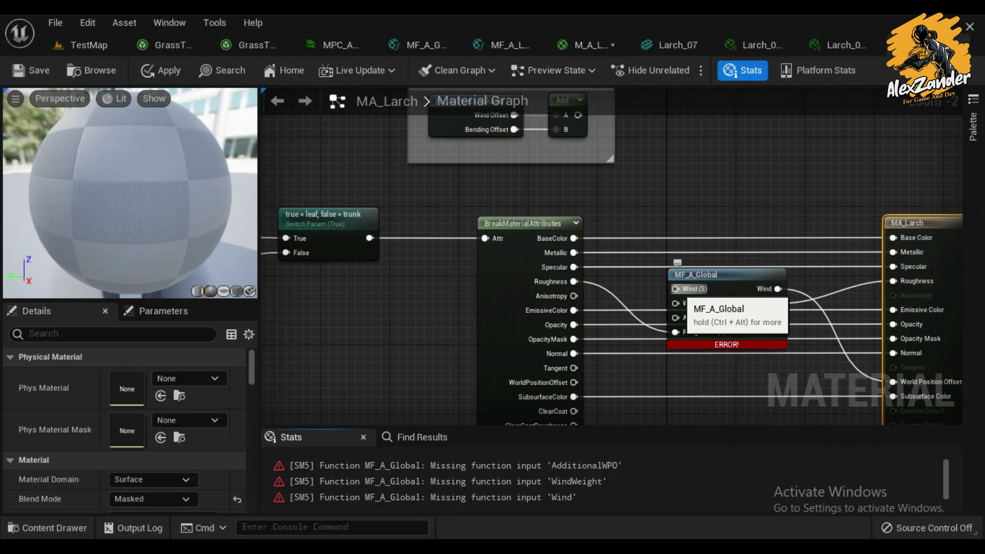
- Promote MF_A_Global's Wind (S) input to a parameter above BreakMaterialAttributes
{"action": "right_click", "coordinate": [671, 303]}
{"action": "key", "text": "Escape"}
{"action": "right_click", "coordinate": [676, 303]}
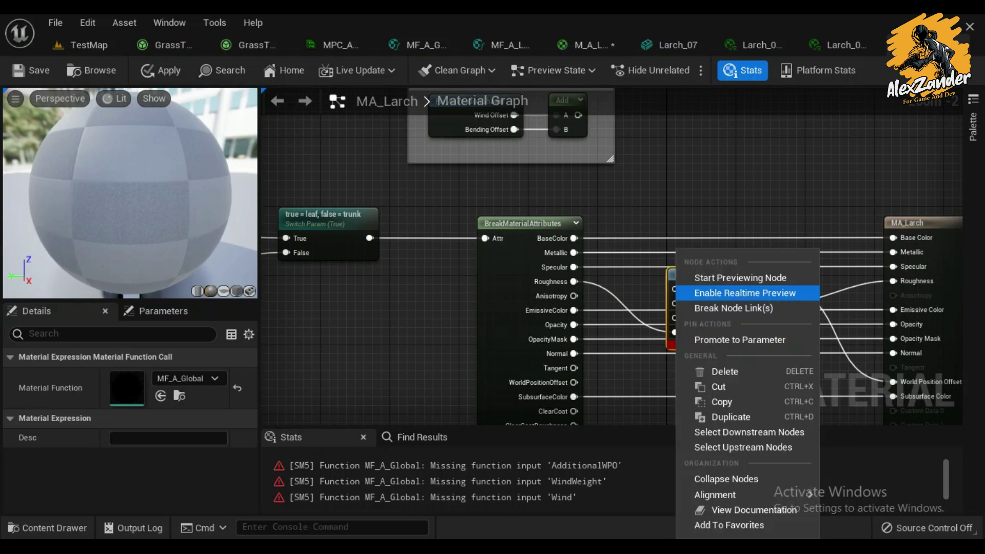
{"action": "left_click", "coordinate": [739, 340]}
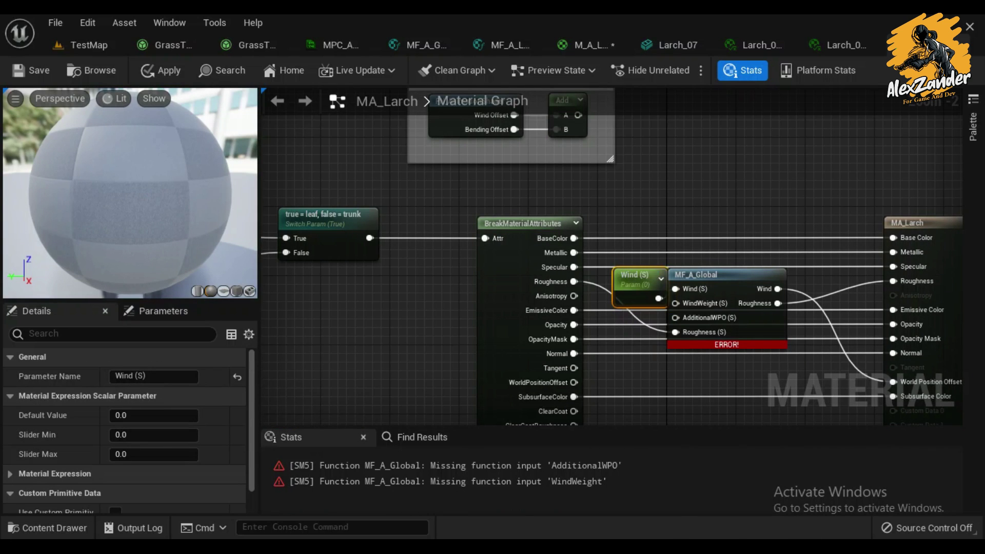
{"action": "left_click_drag", "start_coordinate": [634, 277], "coordinate": [555, 182]}
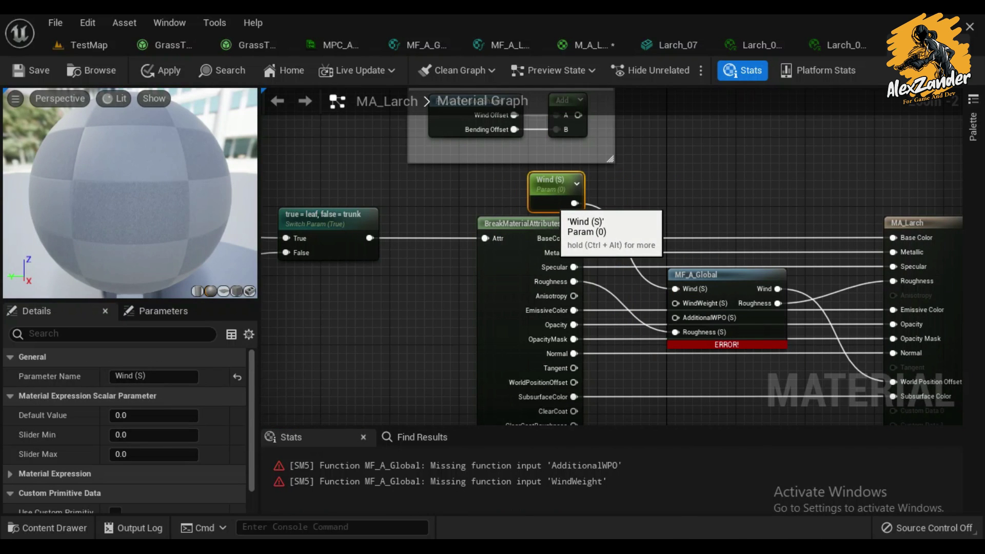
{"action": "mouse_move", "coordinate": [492, 266]}
{"action": "right_mouse_down"}
{"action": "mouse_move", "coordinate": [578, 231]}
{"action": "mouse_move", "coordinate": [621, 194]}
{"action": "right_mouse_up"}
{"action": "scroll", "coordinate": [579, 232], "scroll_direction": "down", "scroll_amount": 1}
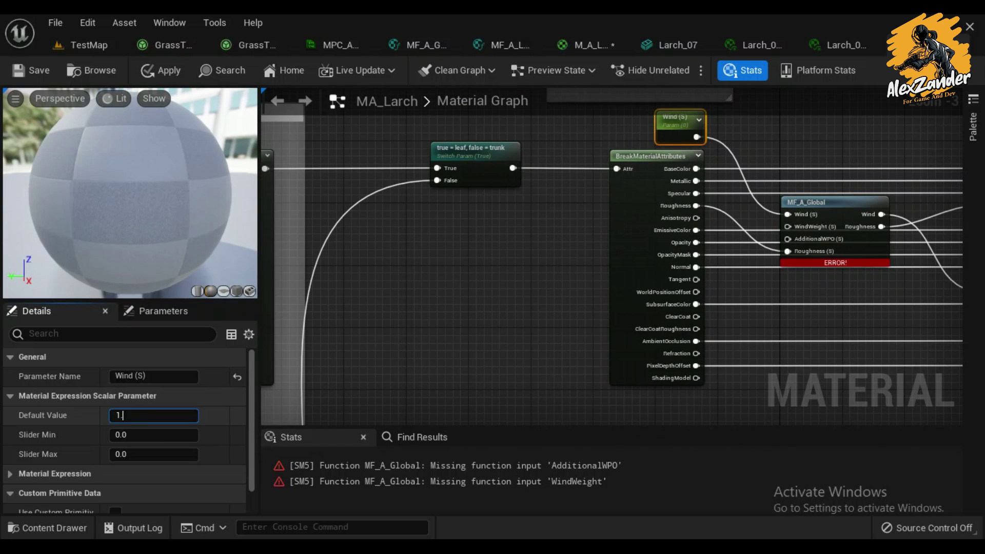
{"action": "right_click_drag", "start_coordinate": [487, 253], "coordinate": [460, 288]}
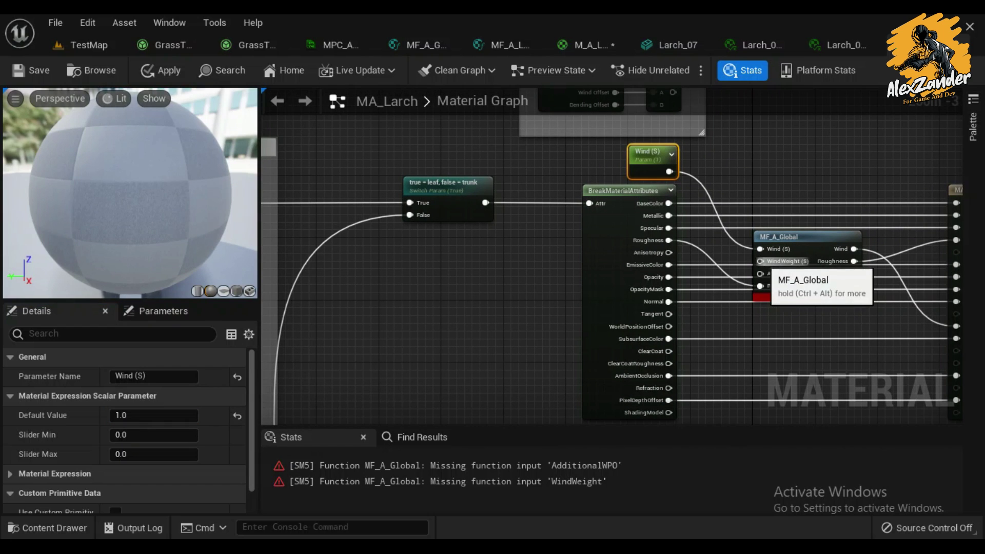
- Pan through the graph to inspect the Bark section's base colour nodes
{"action": "scroll", "coordinate": [623, 296], "scroll_direction": "down", "scroll_amount": 3}
{"action": "scroll", "coordinate": [624, 297], "scroll_direction": "down", "scroll_amount": 3}
{"action": "mouse_move", "coordinate": [343, 339]}
{"action": "right_mouse_down"}
{"action": "mouse_move", "coordinate": [410, 246]}
{"action": "mouse_move", "coordinate": [352, 223]}
{"action": "right_mouse_up"}
{"action": "scroll", "coordinate": [411, 246], "scroll_direction": "up", "scroll_amount": 1}
{"action": "scroll", "coordinate": [410, 246], "scroll_direction": "up", "scroll_amount": 2}
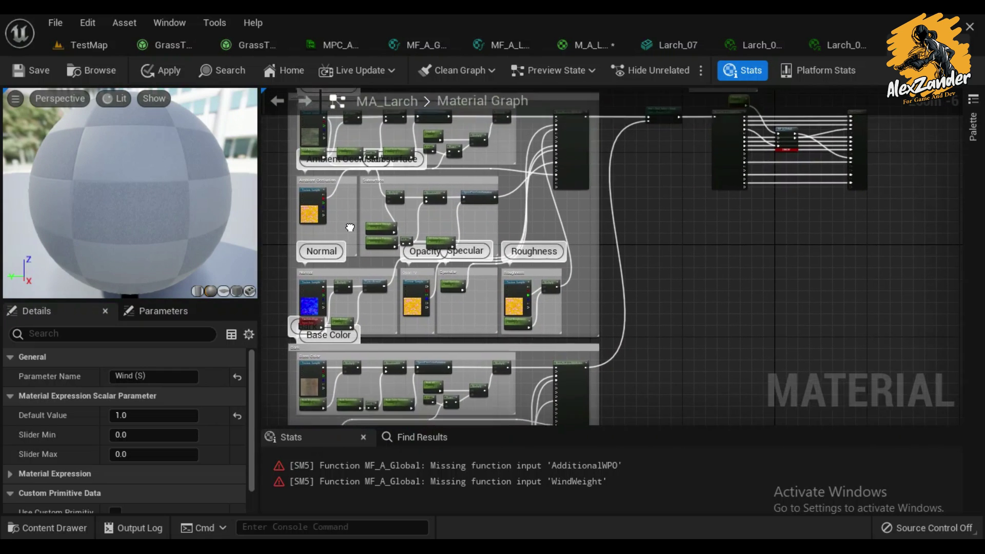
{"action": "scroll", "coordinate": [486, 252], "scroll_direction": "up", "scroll_amount": 4}
{"action": "scroll", "coordinate": [583, 425], "scroll_direction": "down", "scroll_amount": 1}
{"action": "scroll", "coordinate": [584, 425], "scroll_direction": "down", "scroll_amount": 1}
{"action": "scroll", "coordinate": [584, 425], "scroll_direction": "down", "scroll_amount": 1}
{"action": "right_click_drag", "start_coordinate": [584, 425], "coordinate": [590, 177]}
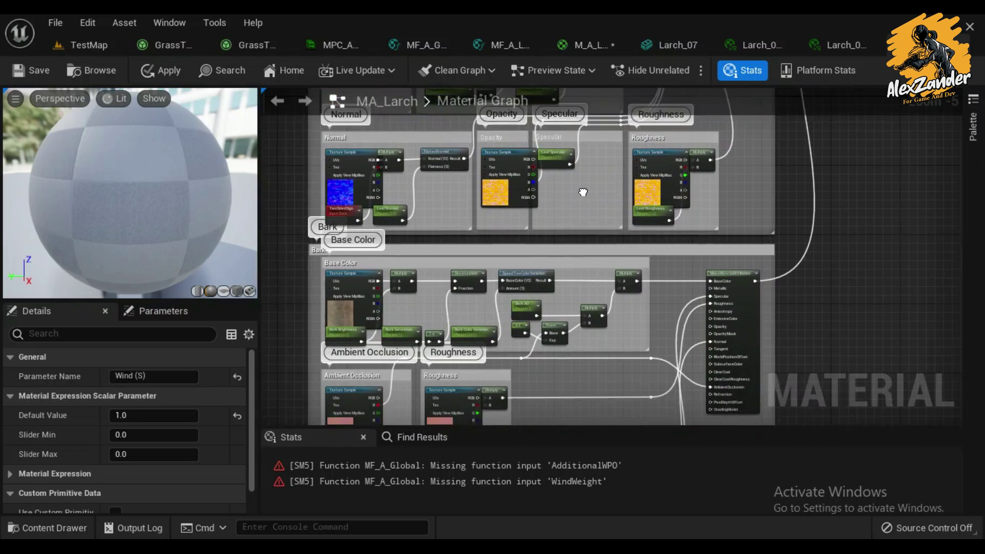
{"action": "right_click_drag", "start_coordinate": [393, 288], "coordinate": [429, 213]}
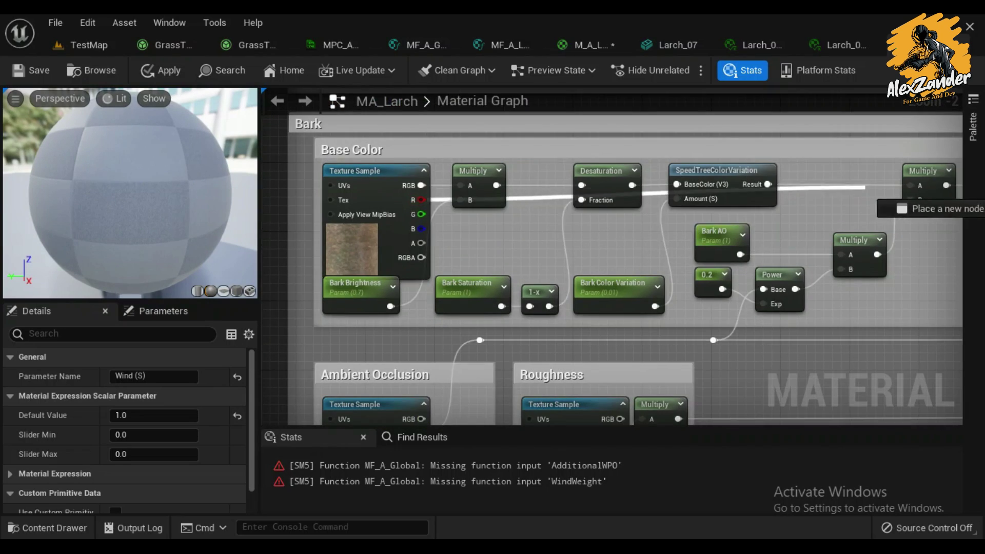
{"action": "scroll", "coordinate": [518, 184], "scroll_direction": "up", "scroll_amount": 3}
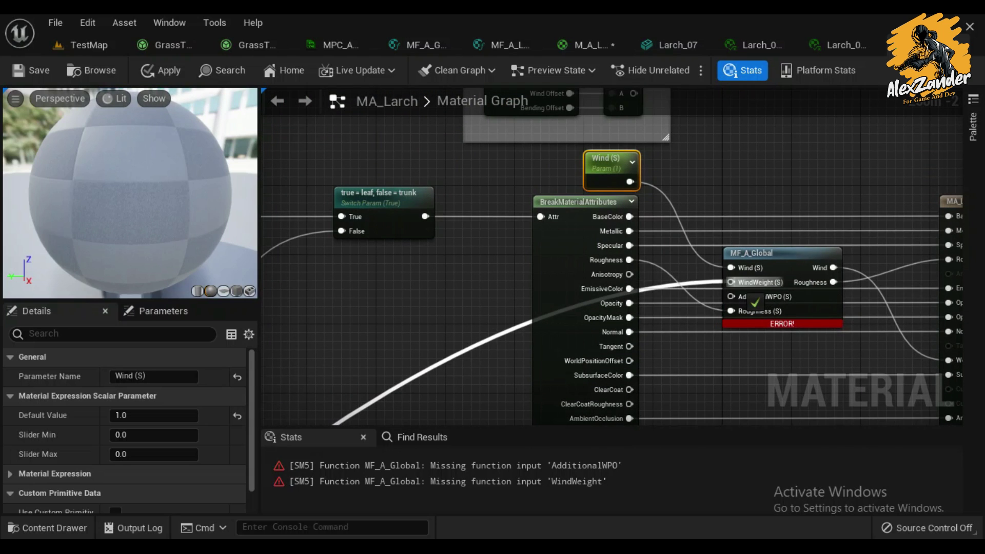
- Wire WindWeight (S) and AdditionalWPO through a reroute, then apply MA_Larch
{"action": "left_click_drag", "start_coordinate": [495, 159], "coordinate": [731, 283]}
{"action": "double_click", "coordinate": [501, 331]}
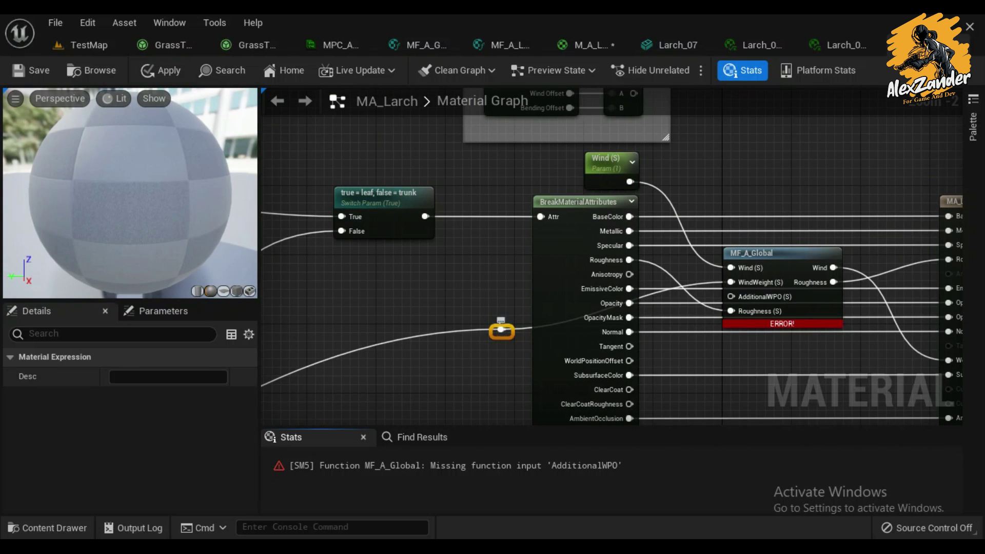
{"action": "left_click_drag", "start_coordinate": [413, 285], "coordinate": [730, 296]}
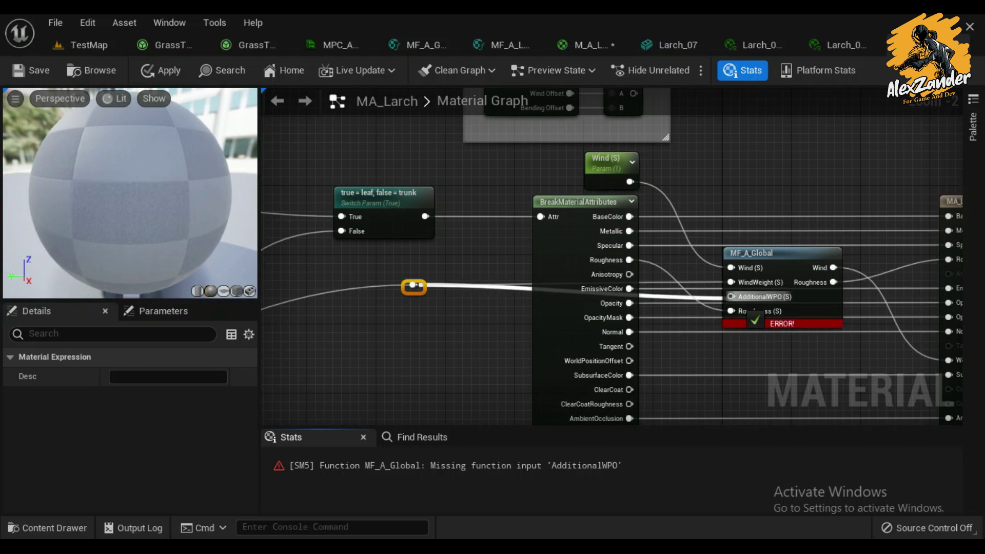
{"action": "right_click_drag", "start_coordinate": [785, 366], "coordinate": [617, 299]}
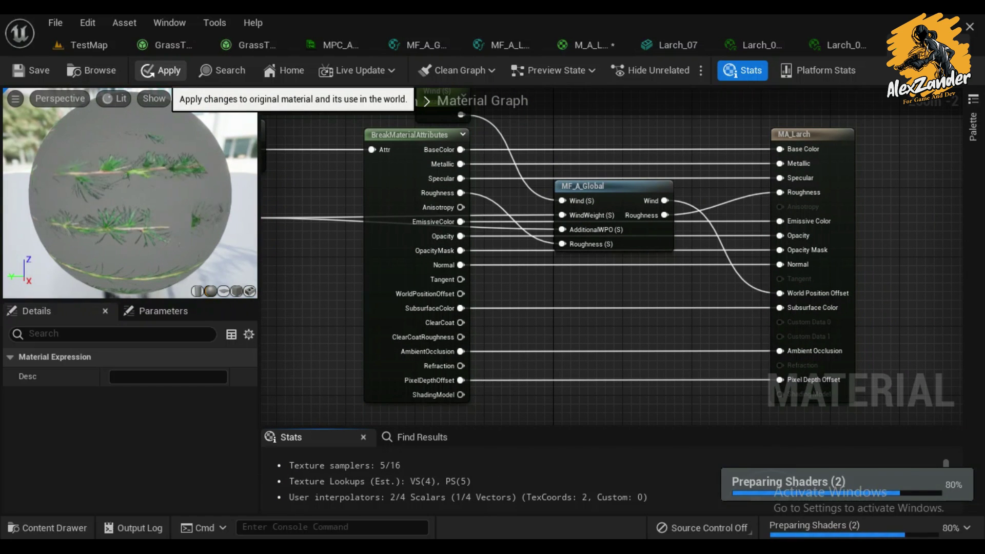
{"action": "left_click", "coordinate": [161, 71]}
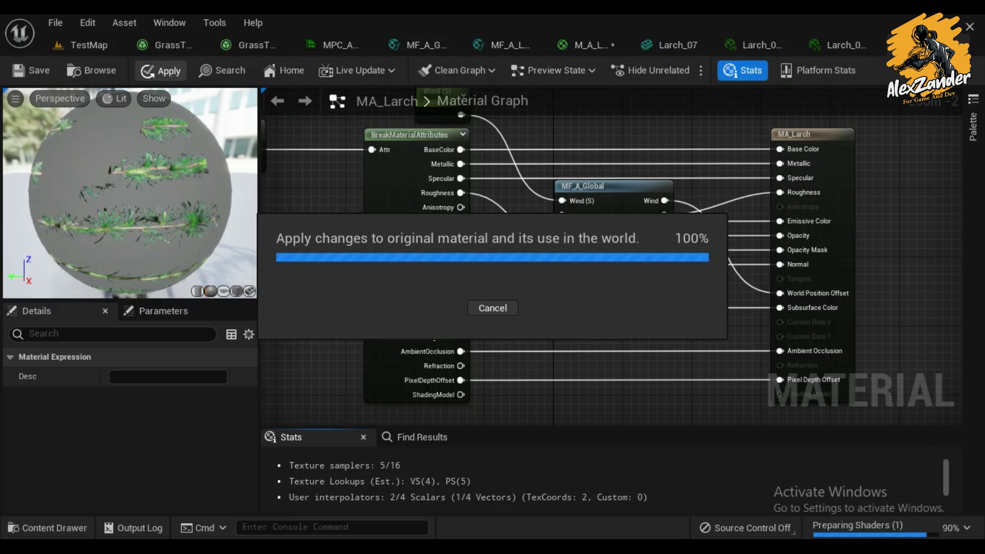
- Copy the MF_A_Global node and bring up the Larch_07 tree mesh
{"action": "right_click", "coordinate": [609, 191]}
{"action": "left_click", "coordinate": [655, 344]}
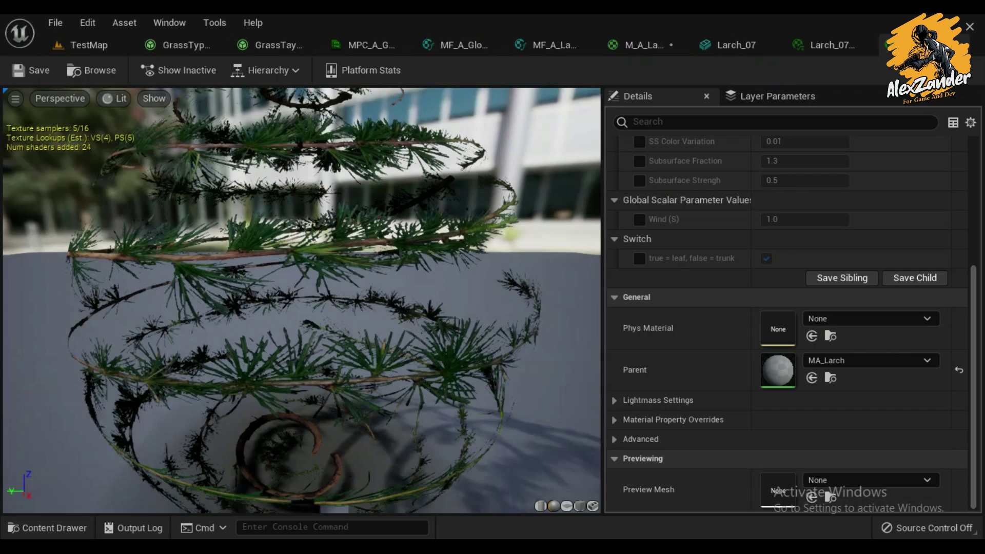
{"action": "left_click", "coordinate": [847, 45]}
{"action": "left_click", "coordinate": [808, 44]}
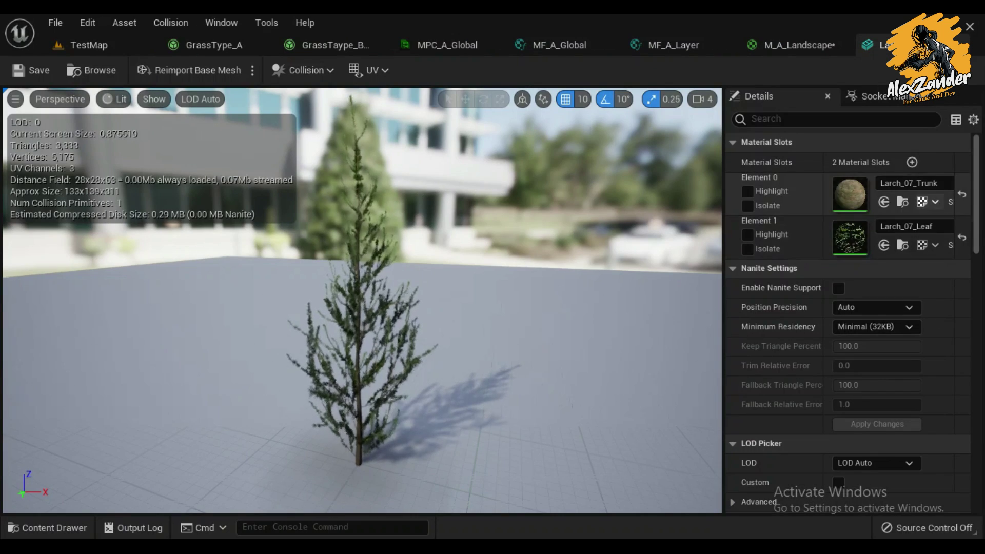
- Check Wind (S) at 1.0 on Larch_07_Trunk and Larch_07_MAI, then open the MA_Larch graph
{"action": "left_click", "coordinate": [882, 198]}
{"action": "double_click", "coordinate": [634, 221]}
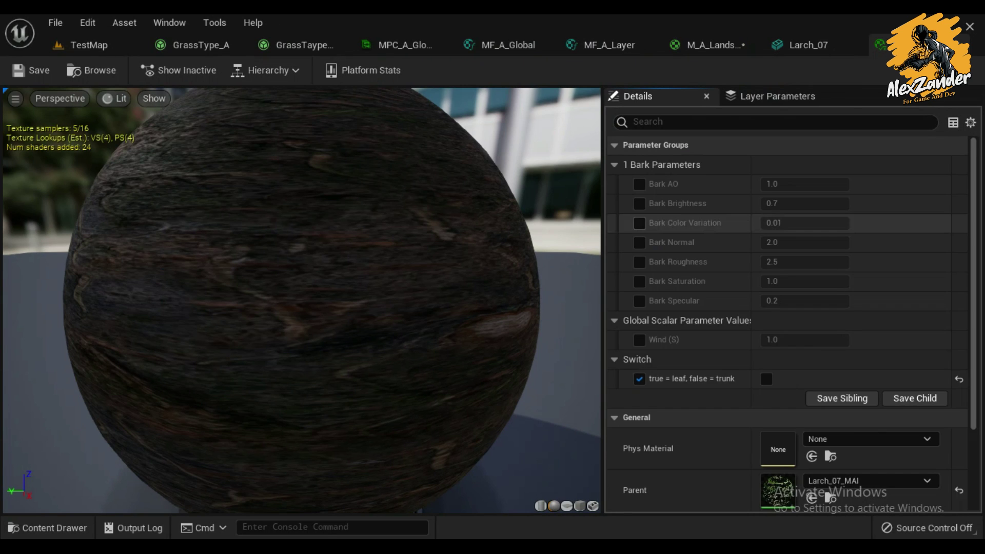
{"action": "scroll", "coordinate": [787, 308], "scroll_direction": "down", "scroll_amount": 3}
{"action": "left_click", "coordinate": [830, 378]}
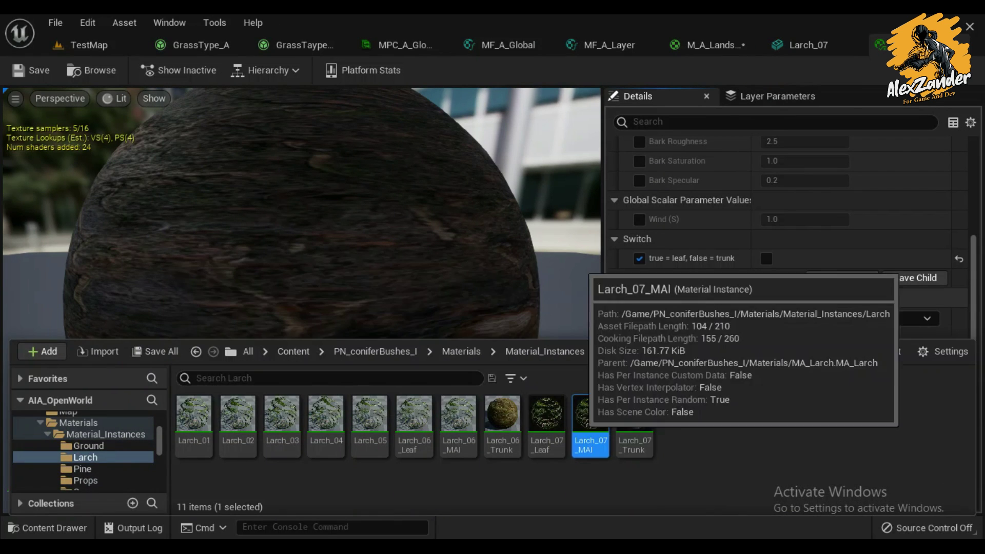
{"action": "double_click", "coordinate": [590, 421]}
{"action": "scroll", "coordinate": [788, 308], "scroll_direction": "down", "scroll_amount": 3}
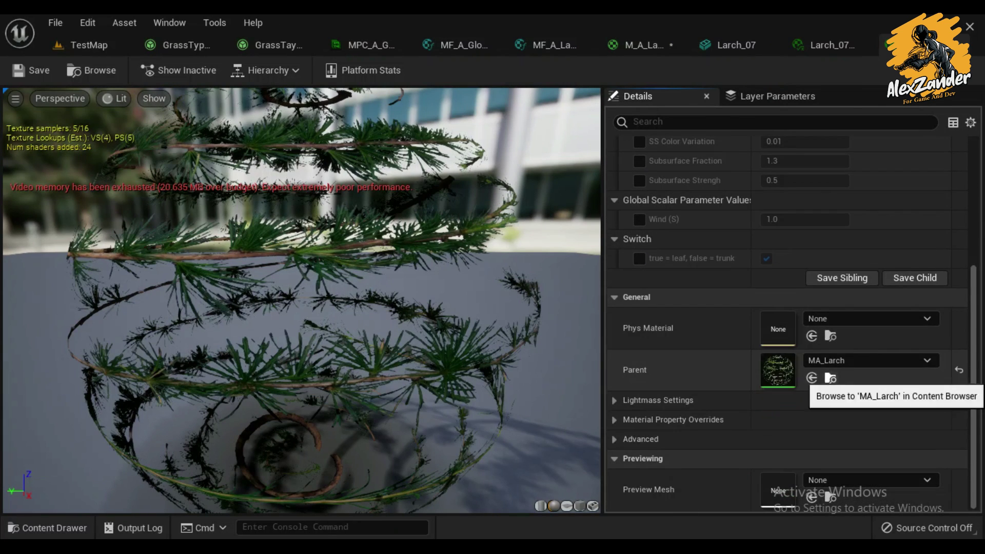
{"action": "left_click", "coordinate": [831, 378]}
{"action": "double_click", "coordinate": [322, 411]}
{"action": "right_click_drag", "start_coordinate": [616, 235], "coordinate": [742, 232]}
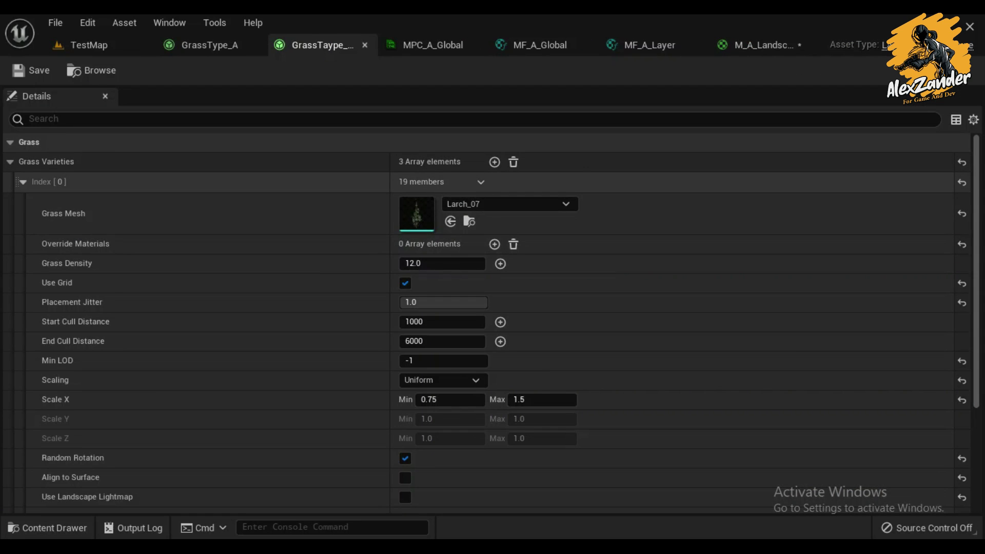
- Open the MA_Spruce material graph through the second variety's Spruce_01 mesh and material instance
{"action": "left_click", "coordinate": [23, 182]}
{"action": "left_click", "coordinate": [22, 202]}
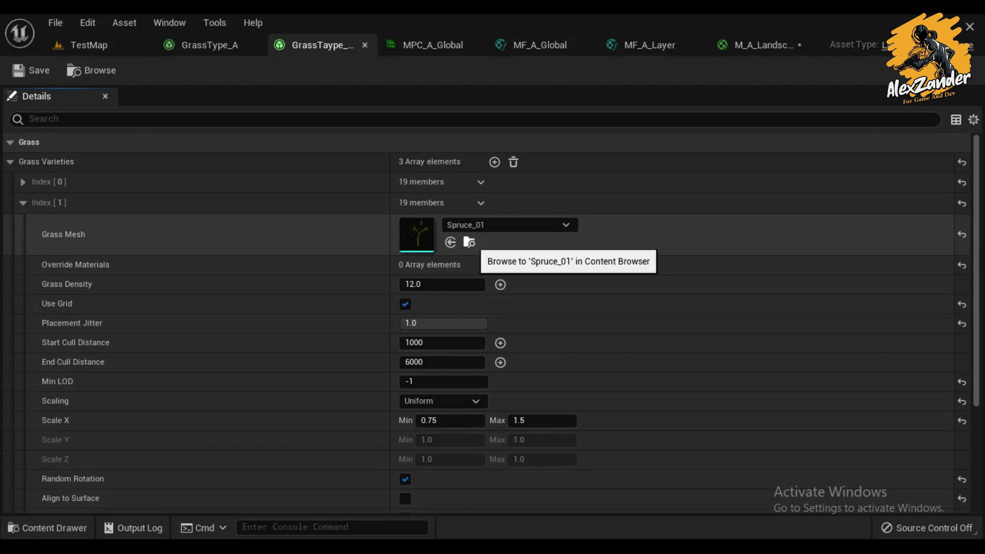
{"action": "left_click", "coordinate": [469, 242]}
{"action": "double_click", "coordinate": [193, 206]}
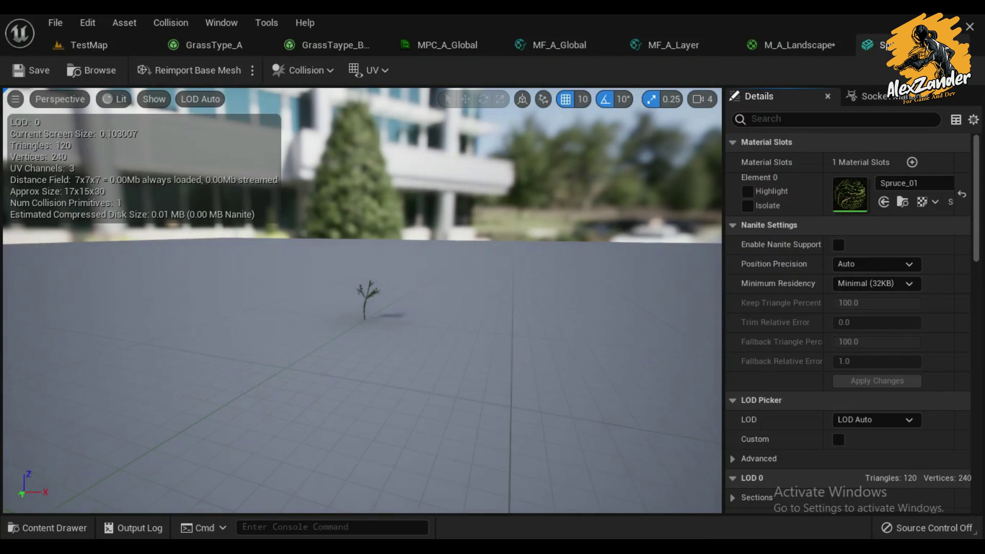
{"action": "left_click", "coordinate": [902, 201]}
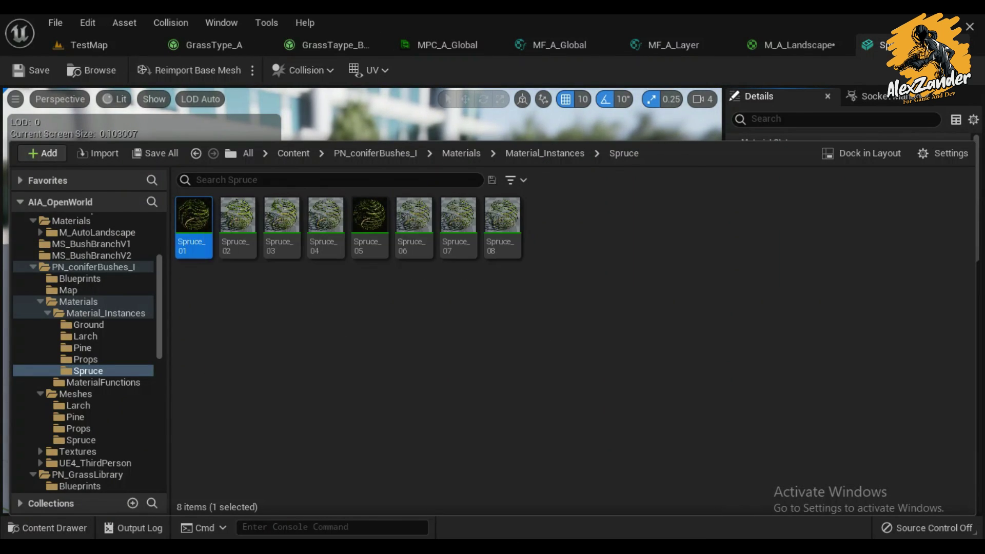
{"action": "double_click", "coordinate": [194, 221]}
{"action": "scroll", "coordinate": [785, 257], "scroll_direction": "down", "scroll_amount": 10}
{"action": "left_click", "coordinate": [831, 378]}
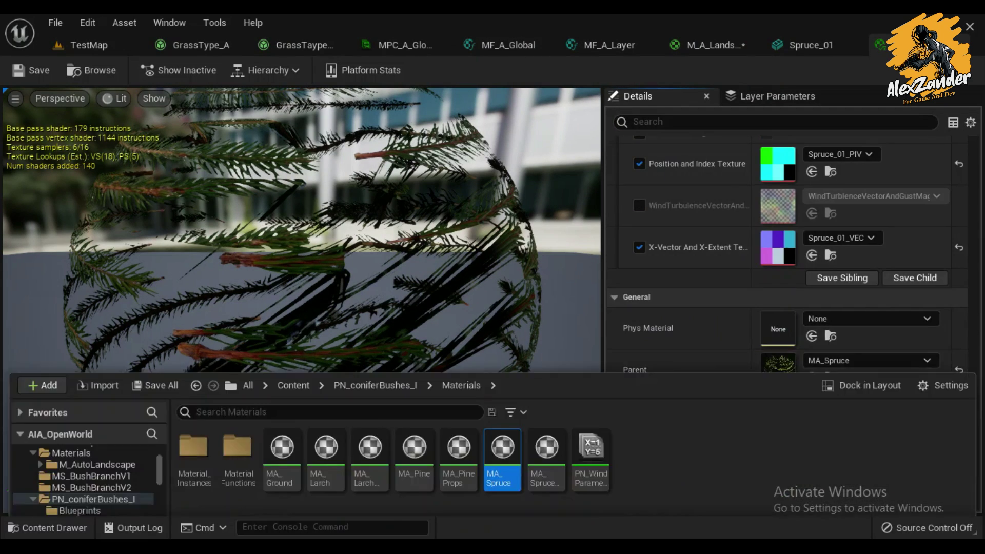
{"action": "double_click", "coordinate": [502, 451]}
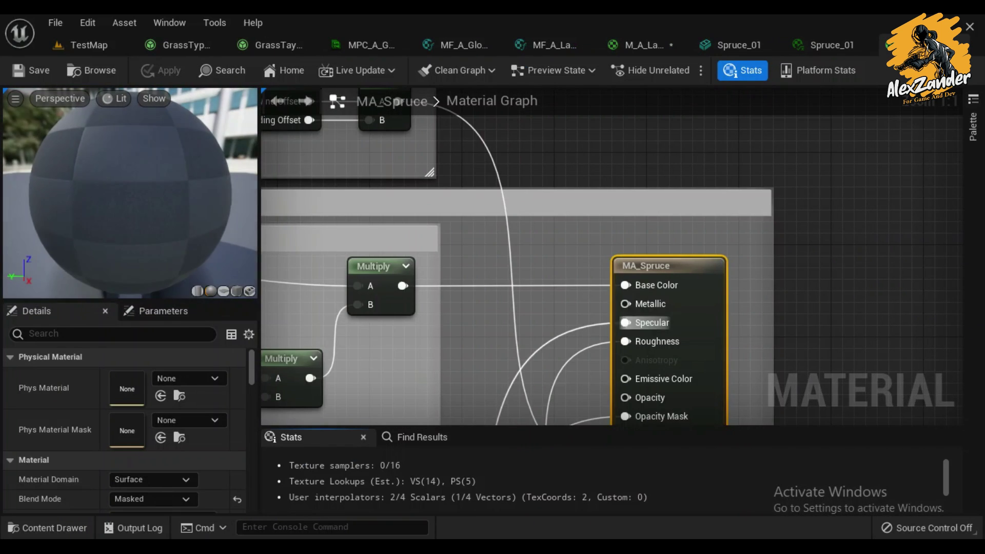
- Paste MF_A_Global into MA_Spruce and route the roughness Multiply through it into Roughness
{"action": "scroll", "coordinate": [629, 172], "scroll_direction": "down", "scroll_amount": 4}
{"action": "scroll", "coordinate": [628, 172], "scroll_direction": "down", "scroll_amount": 3}
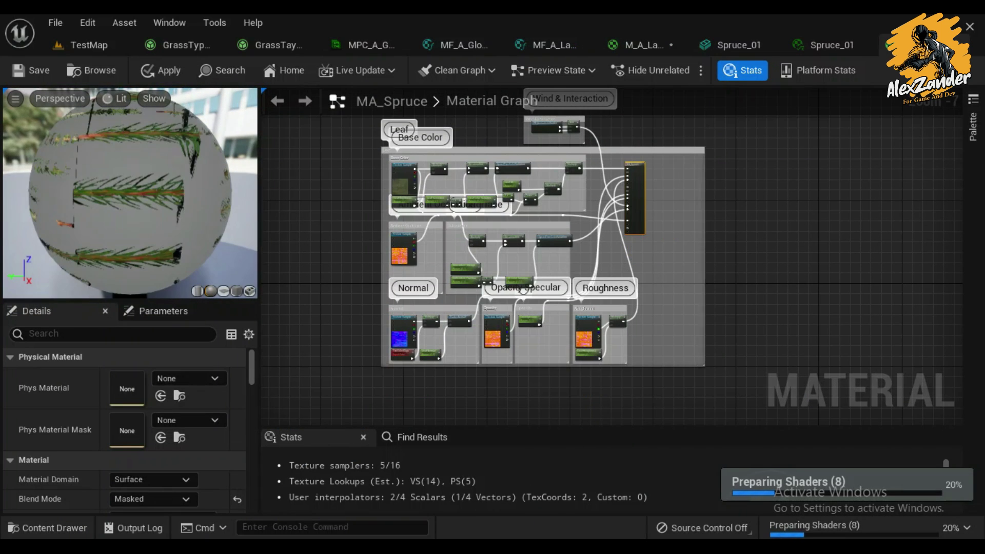
{"action": "scroll", "coordinate": [598, 172], "scroll_direction": "up", "scroll_amount": 3}
{"action": "left_click_drag", "start_coordinate": [789, 149], "coordinate": [761, 154]}
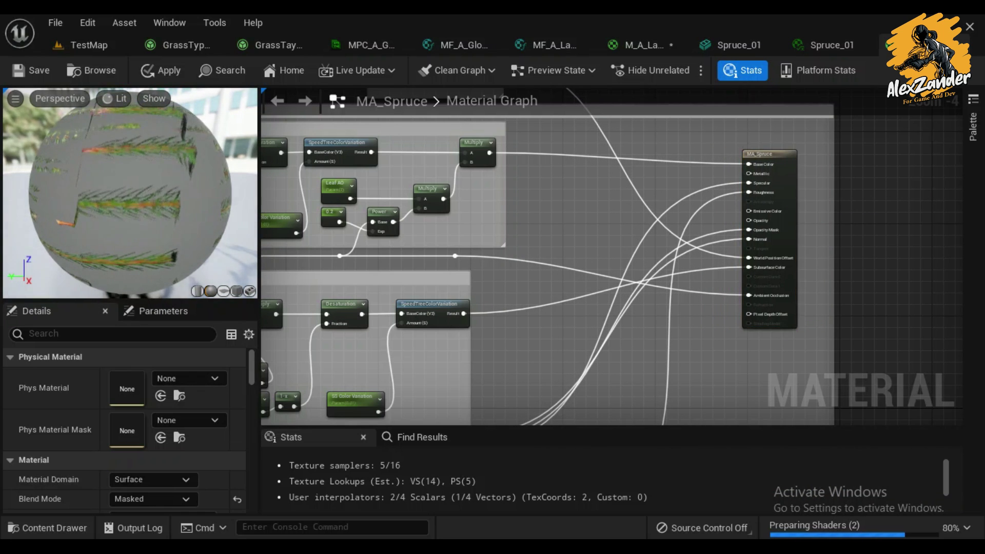
{"action": "key", "text": "ctrl+z"}
{"action": "scroll", "coordinate": [687, 205], "scroll_direction": "up", "scroll_amount": 1}
{"action": "scroll", "coordinate": [696, 148], "scroll_direction": "up", "scroll_amount": 1}
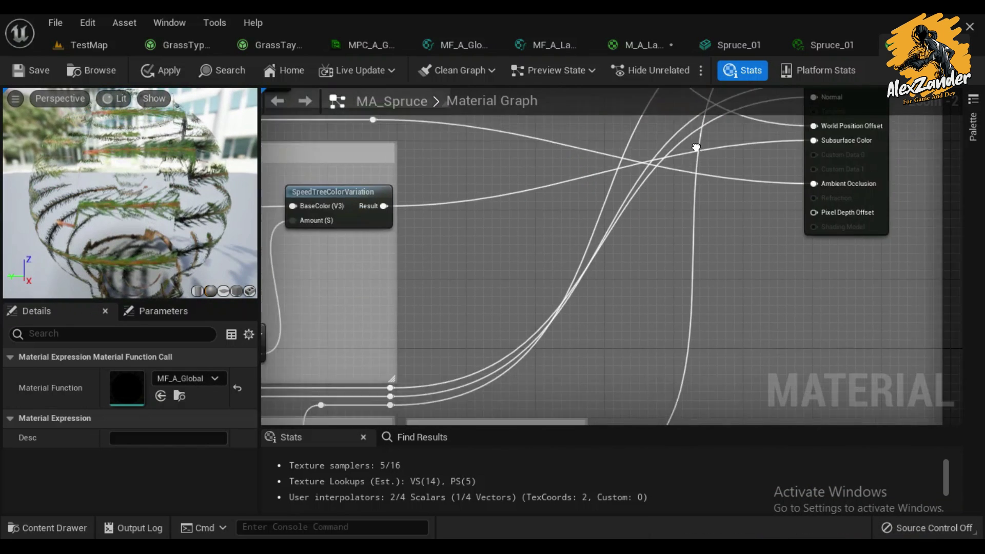
{"action": "right_click_drag", "start_coordinate": [696, 148], "coordinate": [708, 50]}
{"action": "mouse_move", "coordinate": [582, 377]}
{"action": "left_mouse_down"}
{"action": "mouse_move", "coordinate": [657, 116]}
{"action": "mouse_move", "coordinate": [560, 260]}
{"action": "mouse_move", "coordinate": [616, 246]}
{"action": "left_mouse_up"}
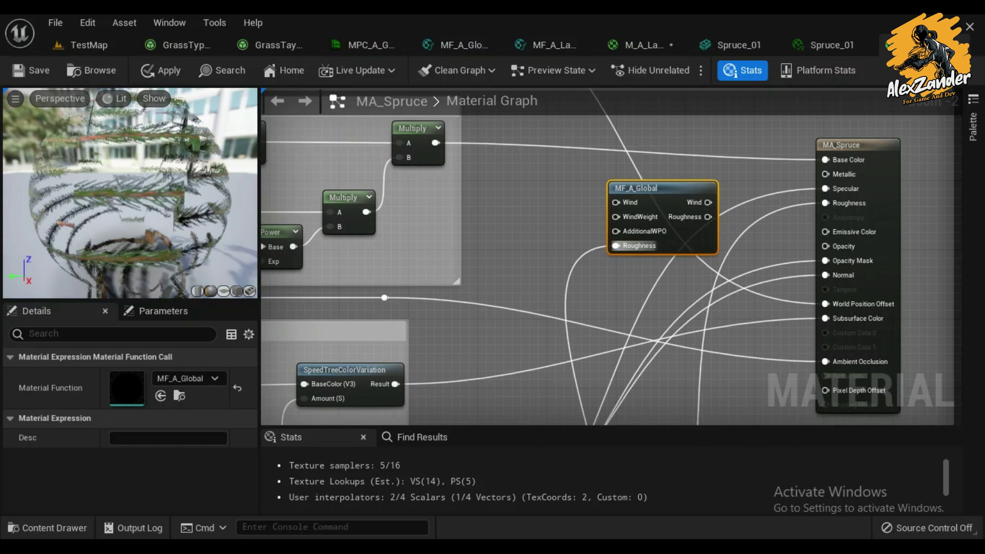
{"action": "mouse_move", "coordinate": [720, 405]}
{"action": "right_mouse_down"}
{"action": "mouse_move", "coordinate": [701, 132]}
{"action": "mouse_move", "coordinate": [655, 360]}
{"action": "right_mouse_up"}
{"action": "left_click_drag", "start_coordinate": [642, 172], "coordinate": [760, 157]}
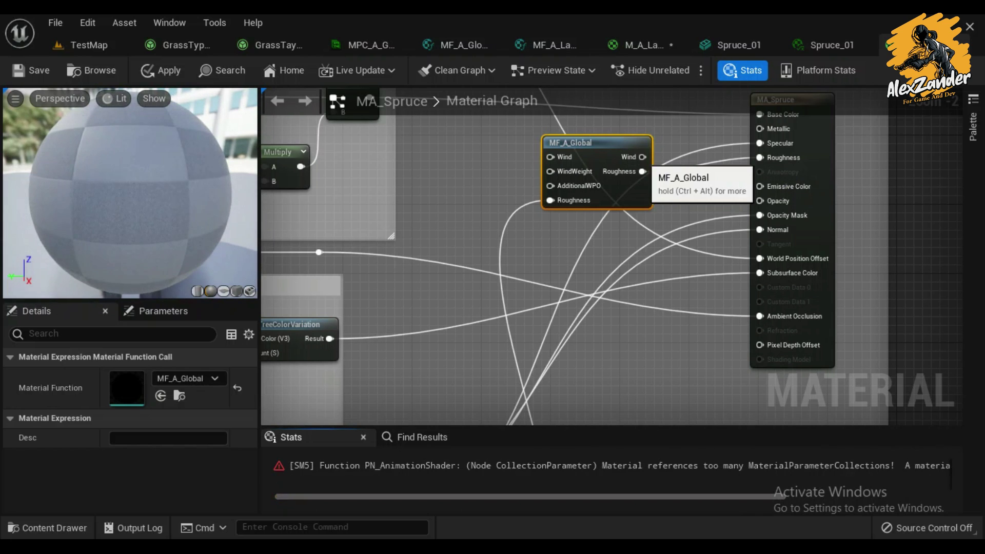
- Duplicate the Leaf AO parameter as Wind and connect it to MF_A_Global's Wind input
{"action": "mouse_move", "coordinate": [554, 153]}
{"action": "right_mouse_down"}
{"action": "mouse_move", "coordinate": [657, 363]}
{"action": "mouse_move", "coordinate": [730, 293]}
{"action": "right_mouse_up"}
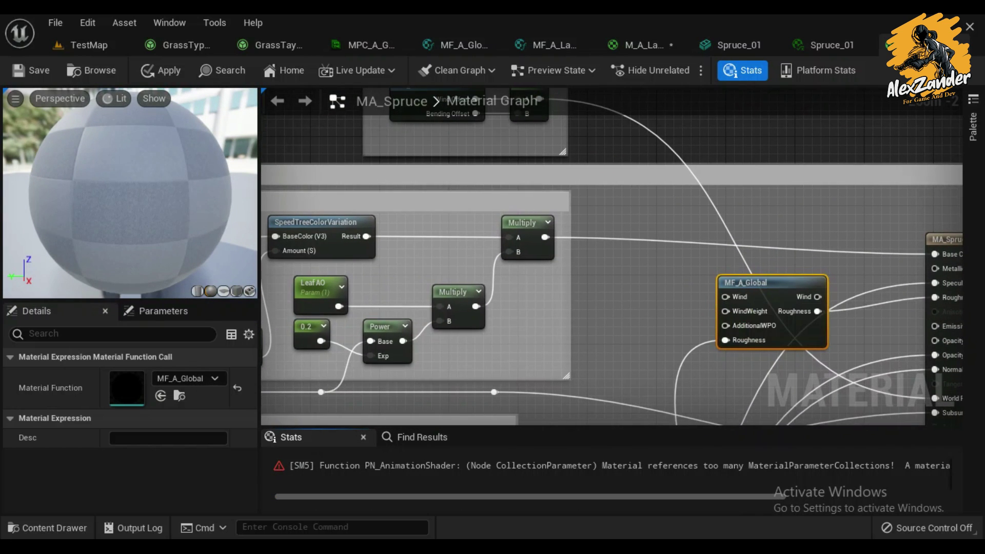
{"action": "right_click", "coordinate": [726, 297]}
{"action": "right_click", "coordinate": [759, 306]}
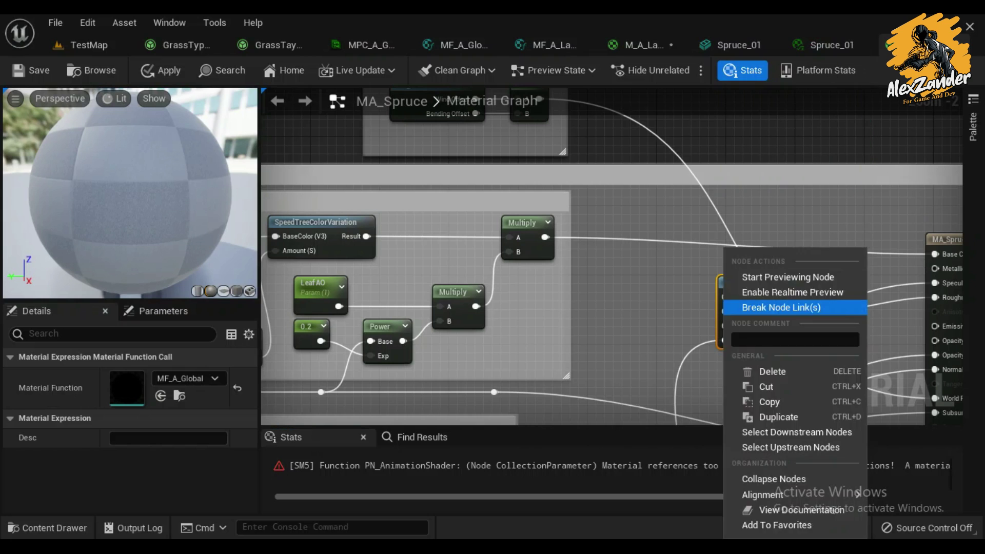
{"action": "left_click", "coordinate": [739, 321]}
{"action": "right_click", "coordinate": [726, 298]}
{"action": "mouse_move", "coordinate": [726, 297]}
{"action": "right_mouse_down"}
{"action": "mouse_move", "coordinate": [603, 286]}
{"action": "mouse_move", "coordinate": [833, 252]}
{"action": "right_mouse_up"}
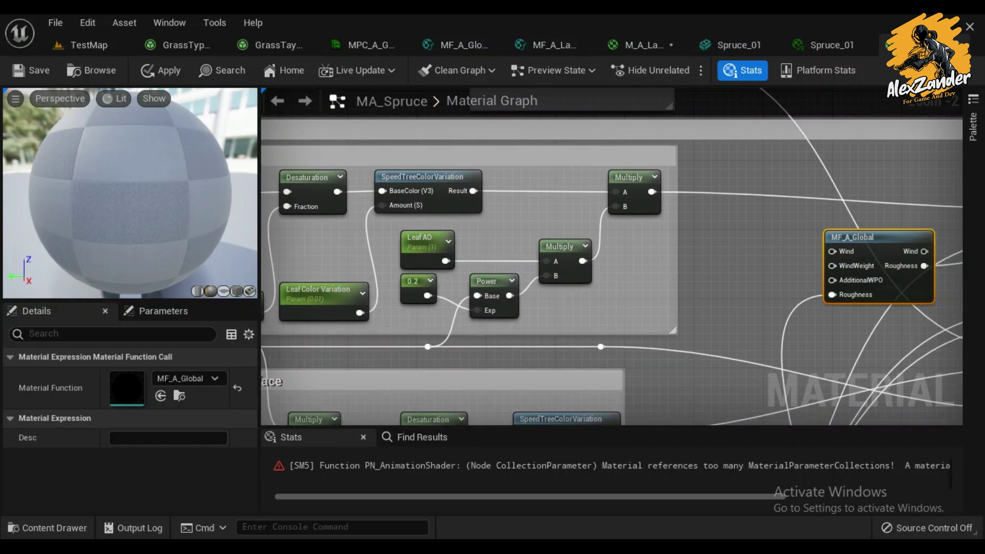
{"action": "right_click", "coordinate": [424, 235]}
{"action": "left_click", "coordinate": [477, 417]}
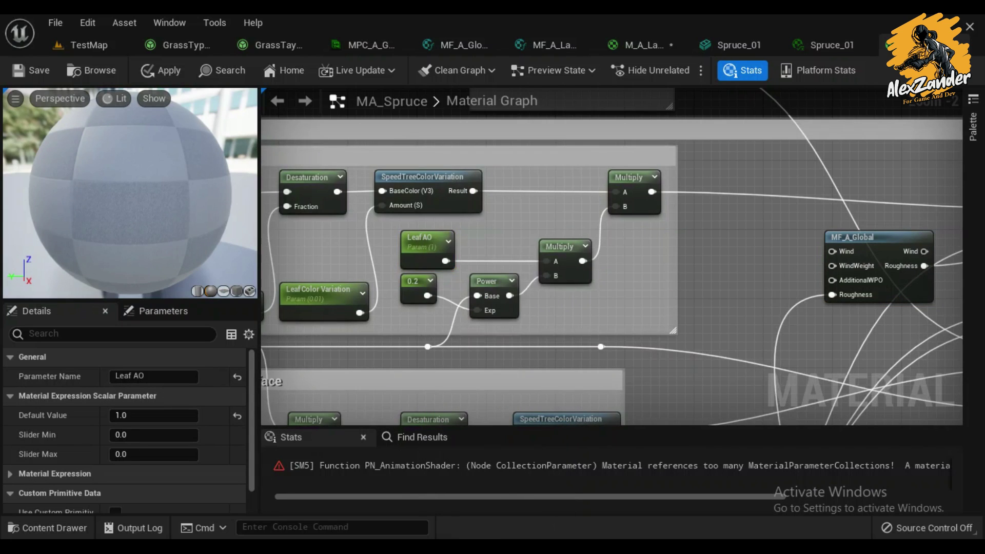
{"action": "mouse_move", "coordinate": [478, 416]}
{"action": "right_mouse_down"}
{"action": "mouse_move", "coordinate": [539, 287]}
{"action": "mouse_move", "coordinate": [529, 327]}
{"action": "right_mouse_up"}
{"action": "key", "text": "ctrl+v"}
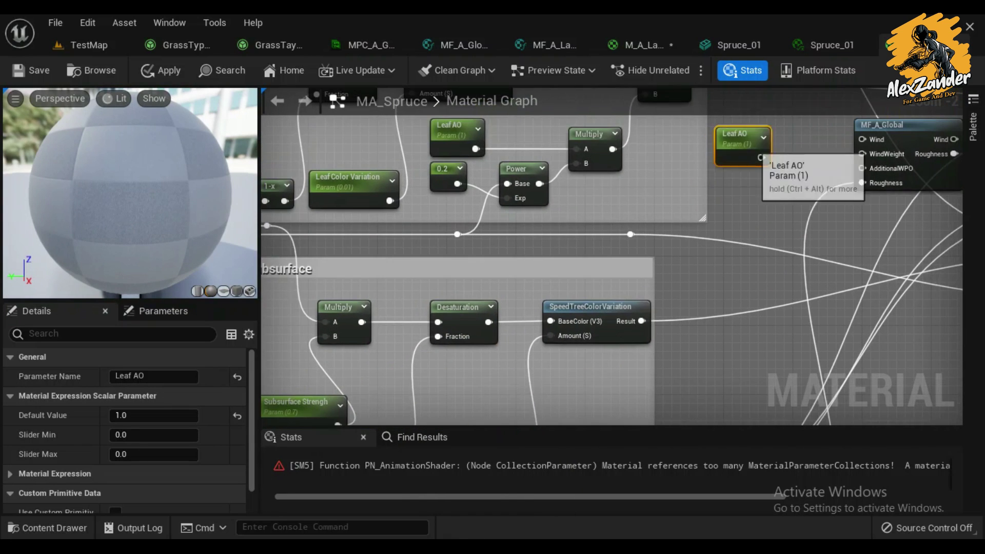
{"action": "right_click_drag", "start_coordinate": [790, 183], "coordinate": [585, 291]}
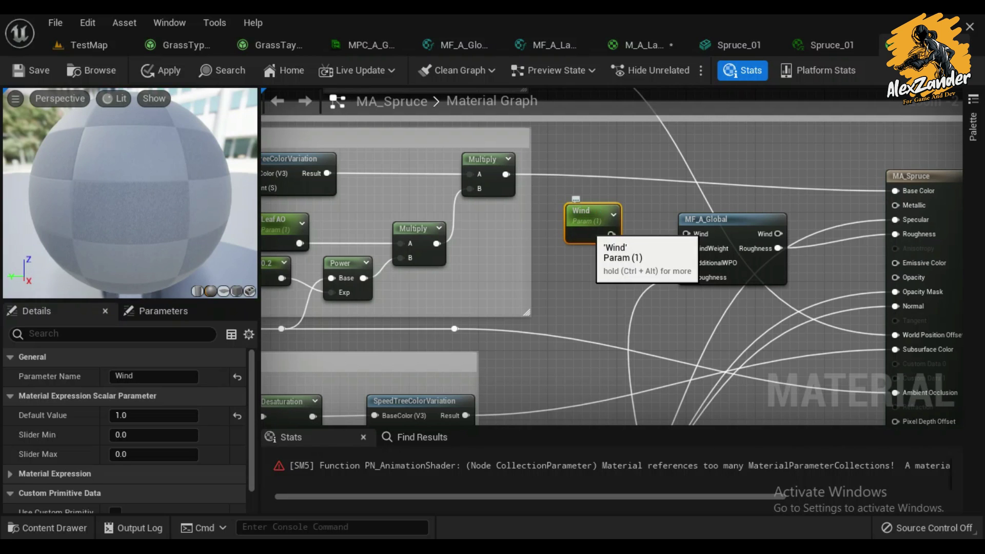
{"action": "left_click_drag", "start_coordinate": [611, 235], "coordinate": [672, 241]}
- Feed the existing world position offset into MF_A_Global's AdditionalWPO input via a reroute point
{"action": "right_click", "coordinate": [735, 218]}
{"action": "key", "text": "Escape"}
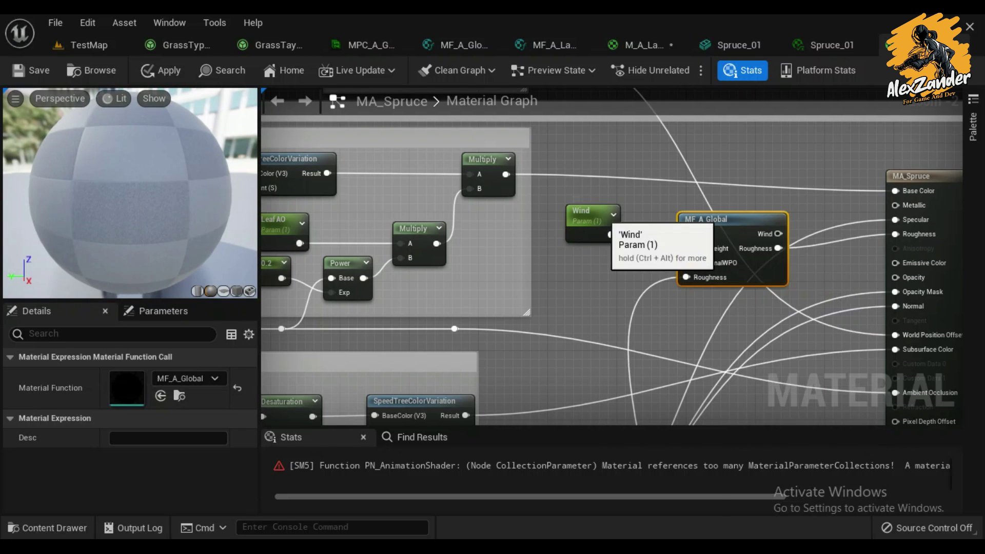
{"action": "right_click", "coordinate": [591, 221]}
{"action": "left_click", "coordinate": [636, 390]}
{"action": "right_click_drag", "start_coordinate": [636, 391], "coordinate": [708, 326]}
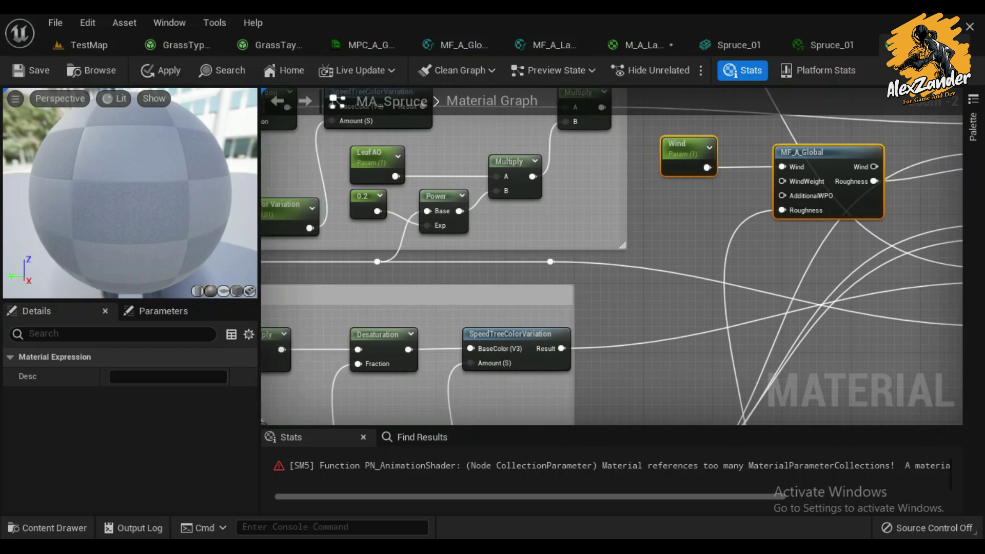
{"action": "scroll", "coordinate": [708, 326], "scroll_direction": "down", "scroll_amount": 5}
{"action": "scroll", "coordinate": [667, 256], "scroll_direction": "up", "scroll_amount": 3}
{"action": "mouse_move", "coordinate": [532, 257]}
{"action": "right_mouse_down"}
{"action": "mouse_move", "coordinate": [465, 223]}
{"action": "mouse_move", "coordinate": [366, 328]}
{"action": "right_mouse_up"}
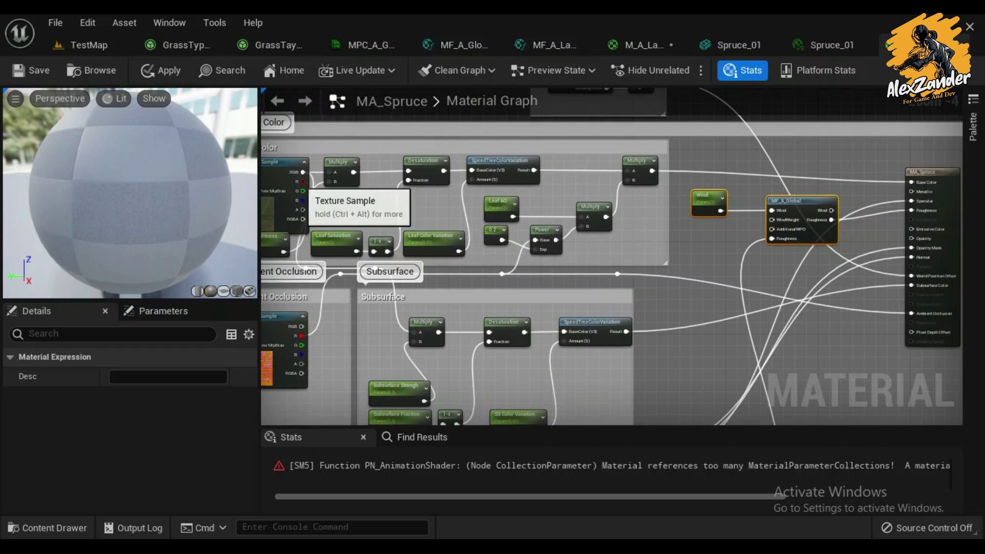
{"action": "left_click_drag", "start_coordinate": [303, 191], "coordinate": [771, 219]}
{"action": "scroll", "coordinate": [775, 220], "scroll_direction": "up", "scroll_amount": 4}
{"action": "double_click", "coordinate": [702, 216]}
{"action": "left_click_drag", "start_coordinate": [608, 249], "coordinate": [766, 236]}
- Connect MF_A_Global's Wind output to World Position Offset and apply the spruce material
{"action": "scroll", "coordinate": [767, 236], "scroll_direction": "down", "scroll_amount": 2}
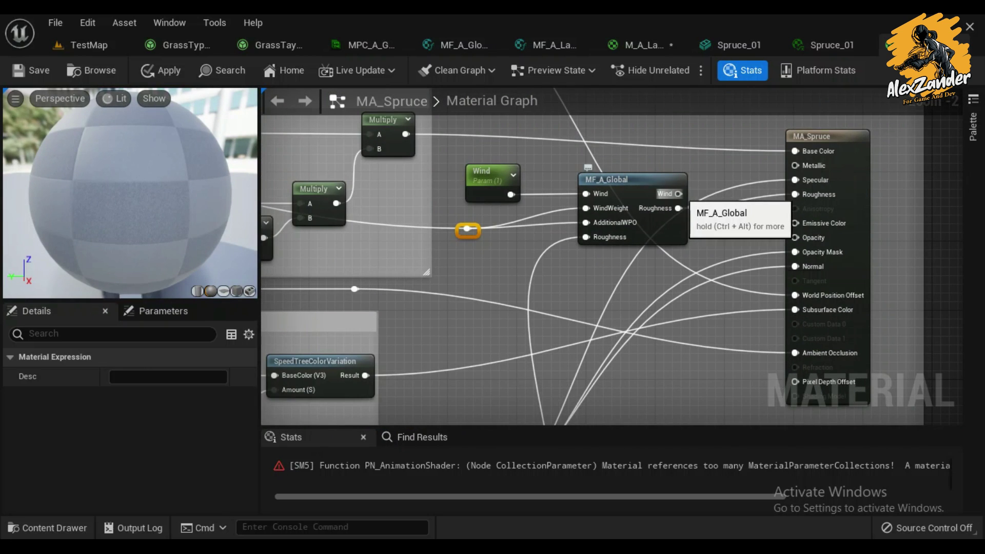
{"action": "left_click_drag", "start_coordinate": [678, 194], "coordinate": [795, 295]}
{"action": "right_click_drag", "start_coordinate": [794, 295], "coordinate": [736, 336]}
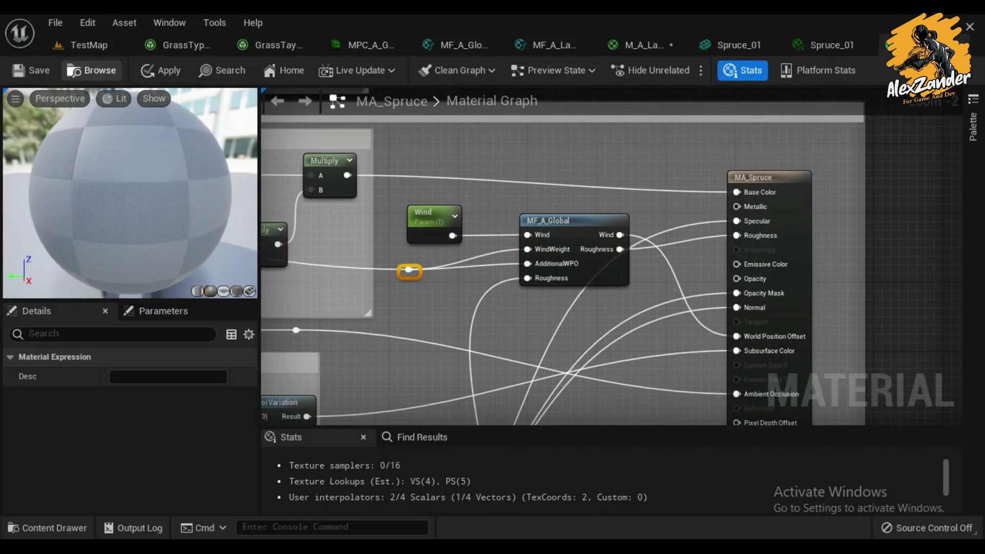
{"action": "left_click", "coordinate": [160, 71]}
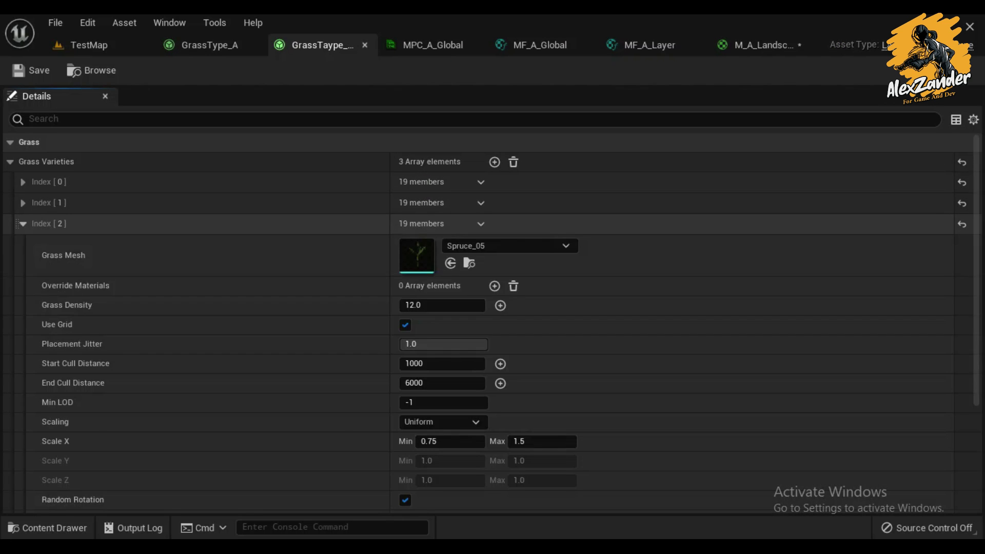
- Trace the Spruce_05 mesh through its material instance to the parent MA_Spruce
{"action": "left_click", "coordinate": [469, 263]}
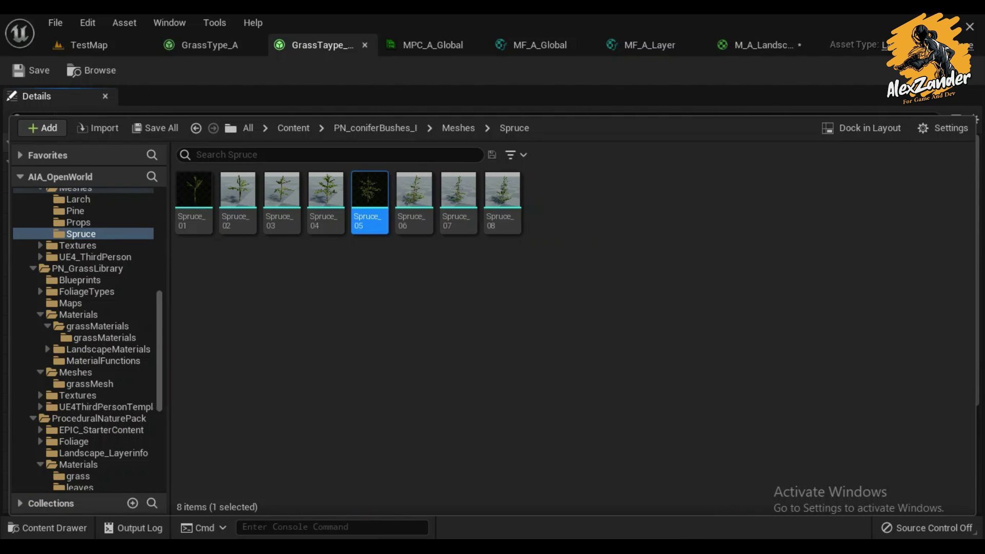
{"action": "double_click", "coordinate": [369, 200]}
{"action": "left_click", "coordinate": [917, 200]}
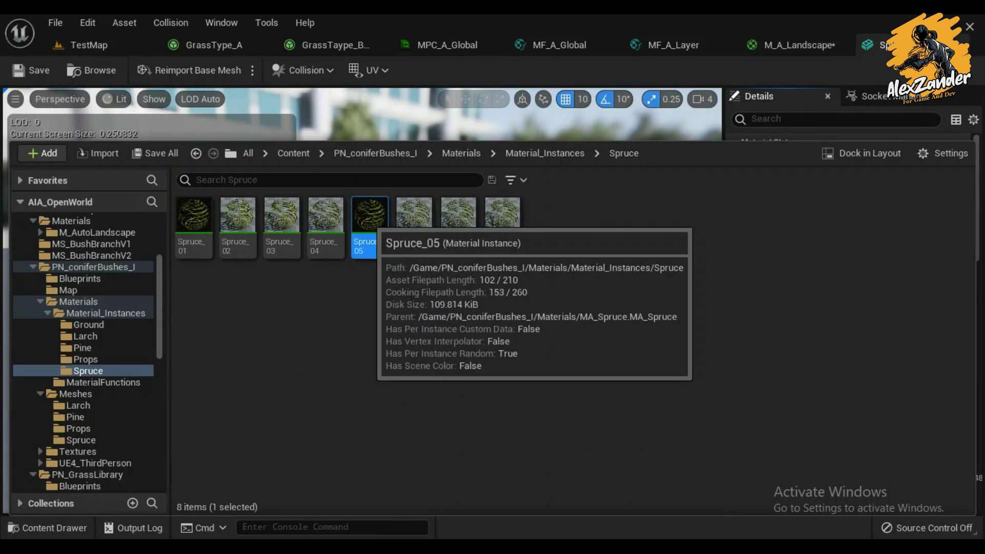
{"action": "double_click", "coordinate": [370, 215]}
{"action": "scroll", "coordinate": [821, 308], "scroll_direction": "down", "scroll_amount": 2}
{"action": "scroll", "coordinate": [820, 308], "scroll_direction": "down", "scroll_amount": 3}
{"action": "left_click", "coordinate": [836, 387]}
{"action": "double_click", "coordinate": [502, 418]}
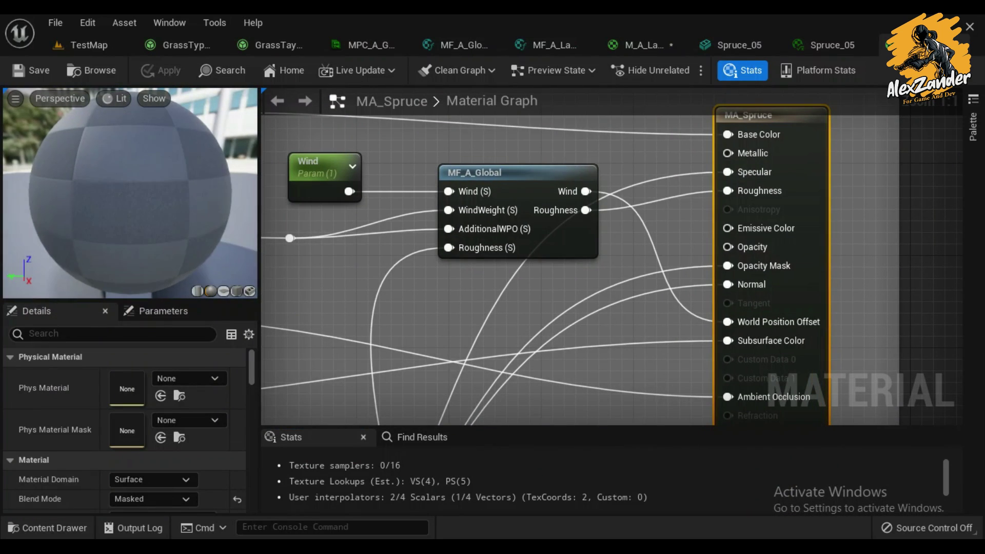
- Reposition MF_A_Global in M_A_Landscape, apply the landscape material, and return to TestMap
{"action": "right_click", "coordinate": [462, 42]}
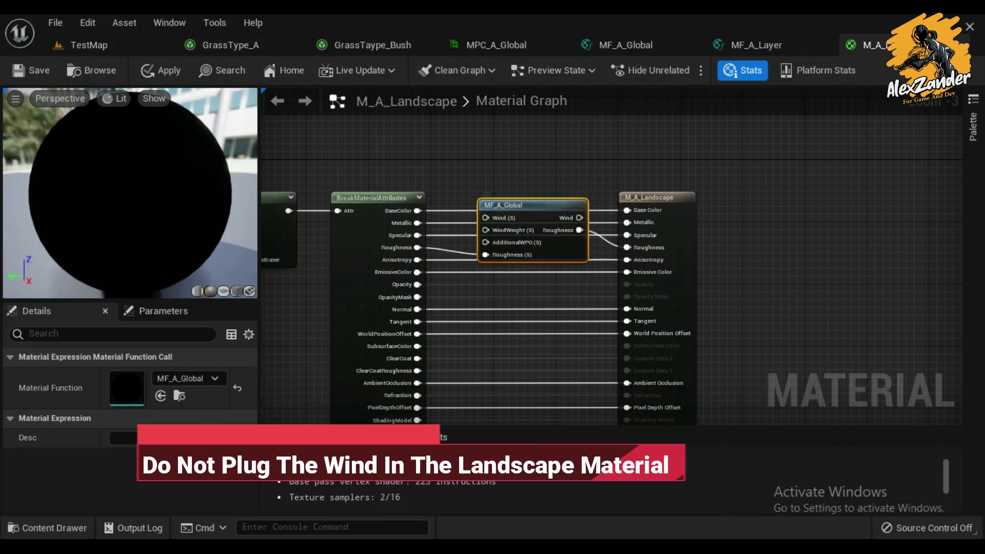
{"action": "left_click_drag", "start_coordinate": [564, 220], "coordinate": [525, 195]}
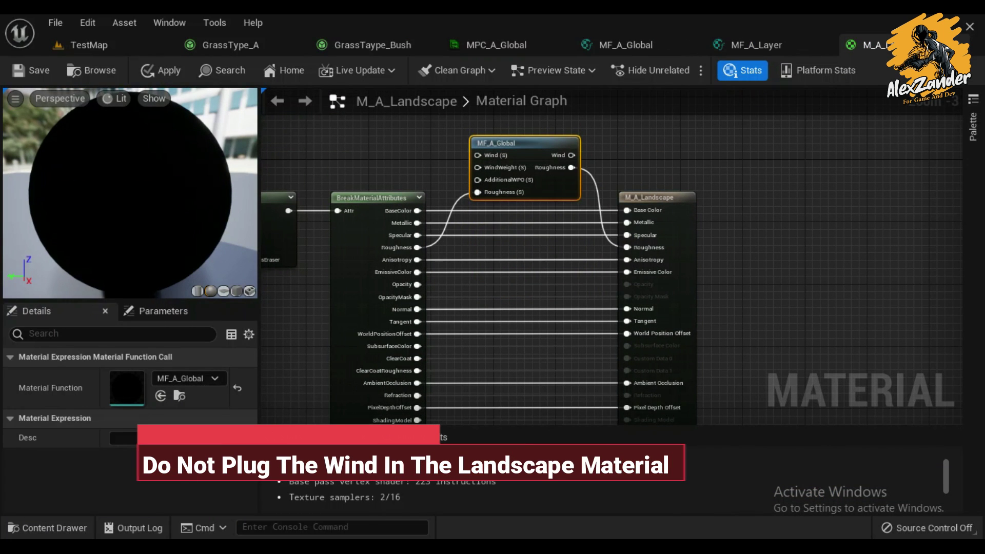
{"action": "right_click_drag", "start_coordinate": [564, 287], "coordinate": [643, 235]}
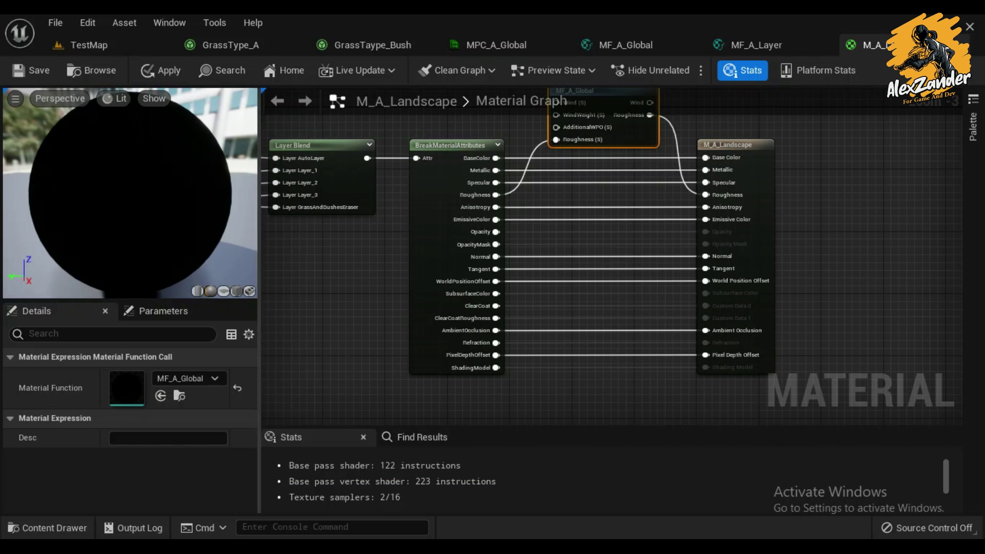
{"action": "left_click", "coordinate": [160, 71]}
{"action": "left_click", "coordinate": [89, 45]}
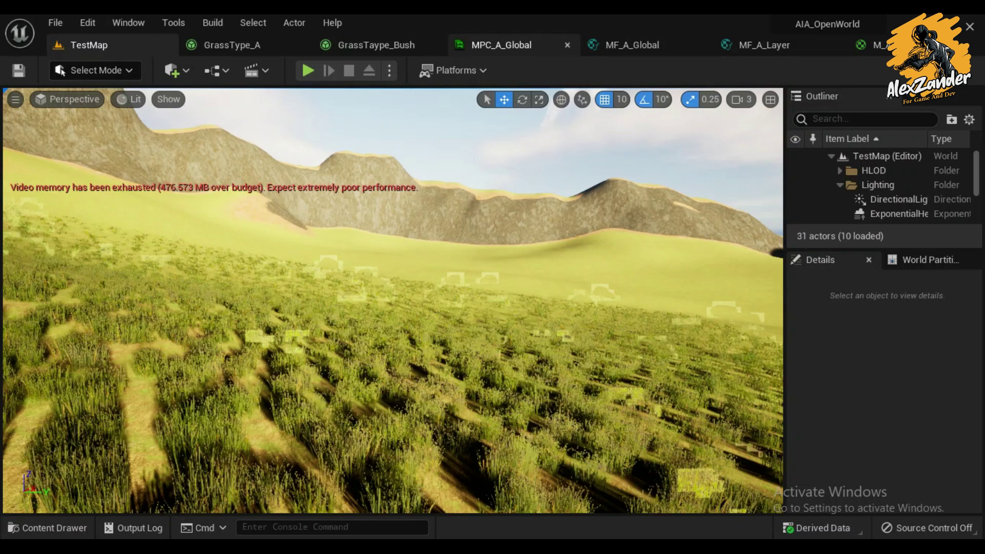
- Float MPC_A_Global beside the TestMap viewport and set Rain_Lv's default to 1.0
{"action": "left_click_drag", "start_coordinate": [500, 45], "coordinate": [464, 167]}
{"action": "left_click", "coordinate": [90, 45]}
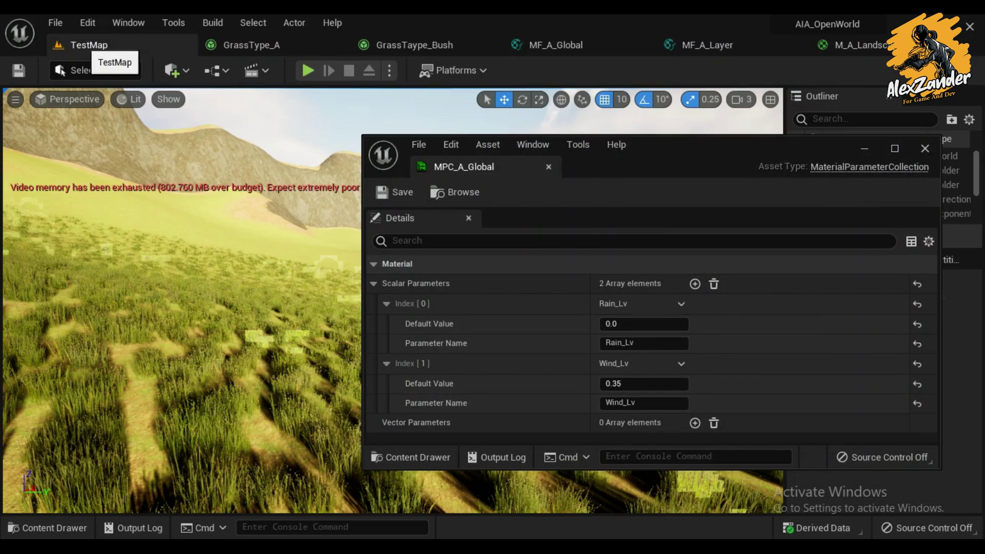
{"action": "left_click_drag", "start_coordinate": [616, 144], "coordinate": [865, 135]}
{"action": "mouse_move", "coordinate": [890, 317]}
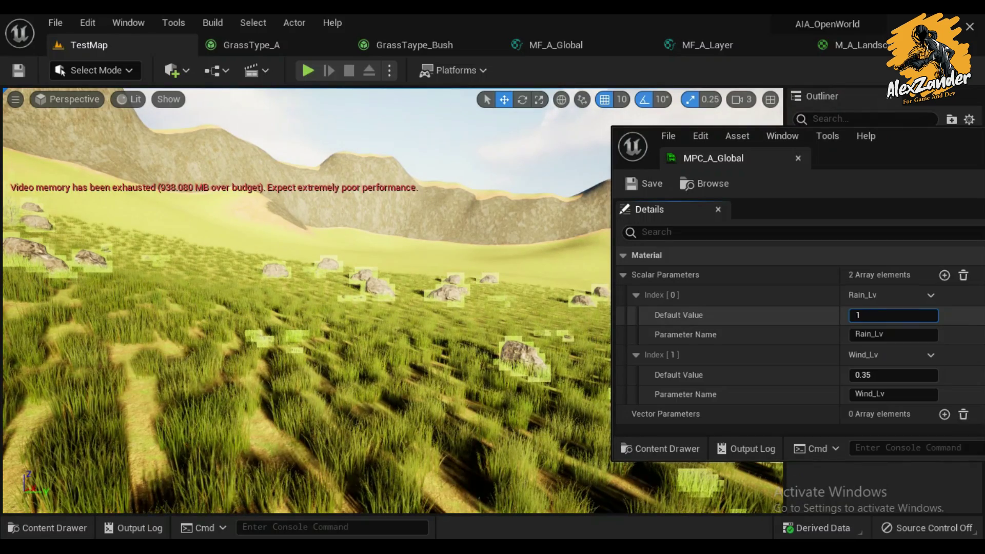
{"action": "key", "text": "Return"}
- Fly over the hillside to preview the weather, then set Rain_Lv back to 0.0
{"action": "right_click_drag", "start_coordinate": [307, 308], "coordinate": [287, 302]}
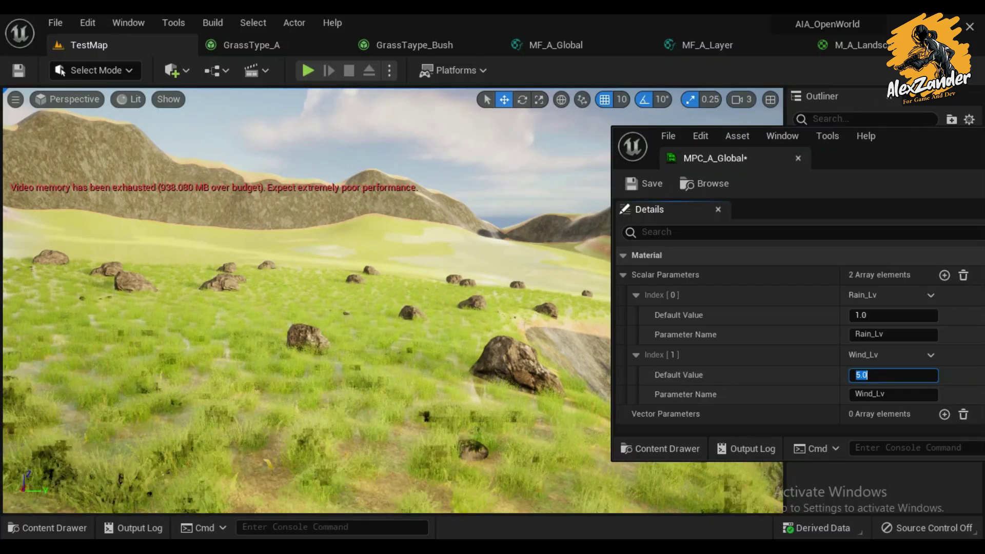
{"action": "right_click_drag", "start_coordinate": [308, 308], "coordinate": [287, 302]}
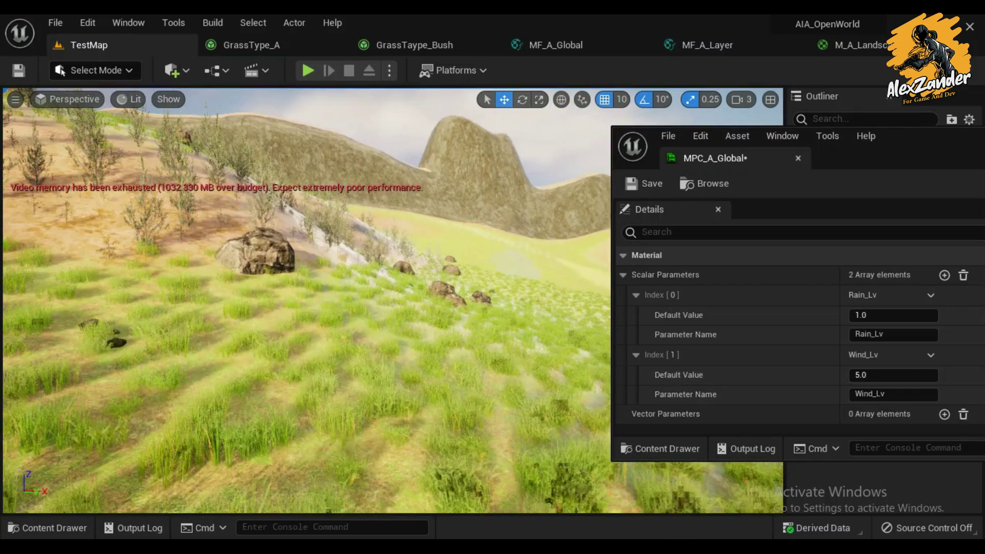
{"action": "mouse_move", "coordinate": [390, 303]}
{"action": "right_mouse_down"}
{"action": "mouse_move", "coordinate": [359, 303]}
{"action": "mouse_move", "coordinate": [389, 302]}
{"action": "right_mouse_up"}
{"action": "type", "text": "0"}
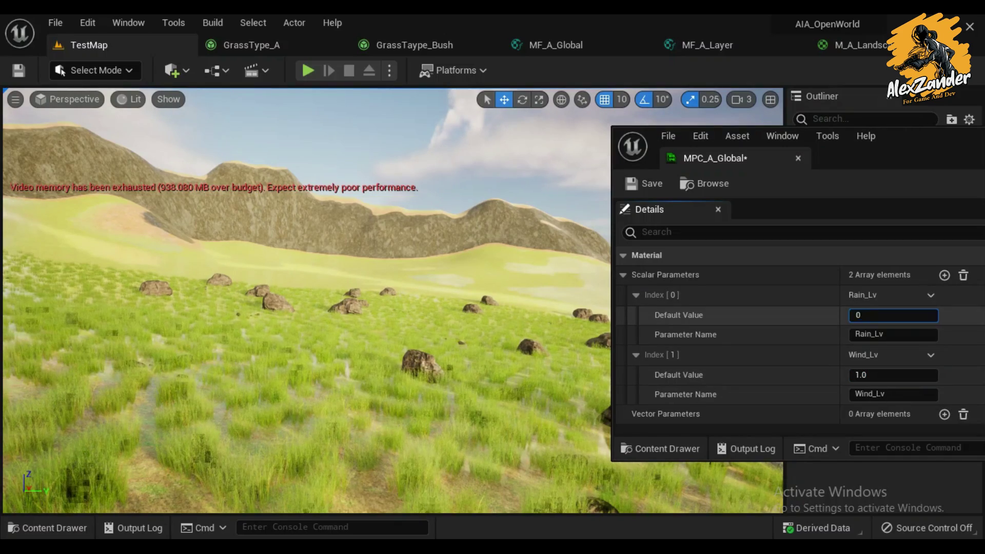
{"action": "key", "text": "Return"}
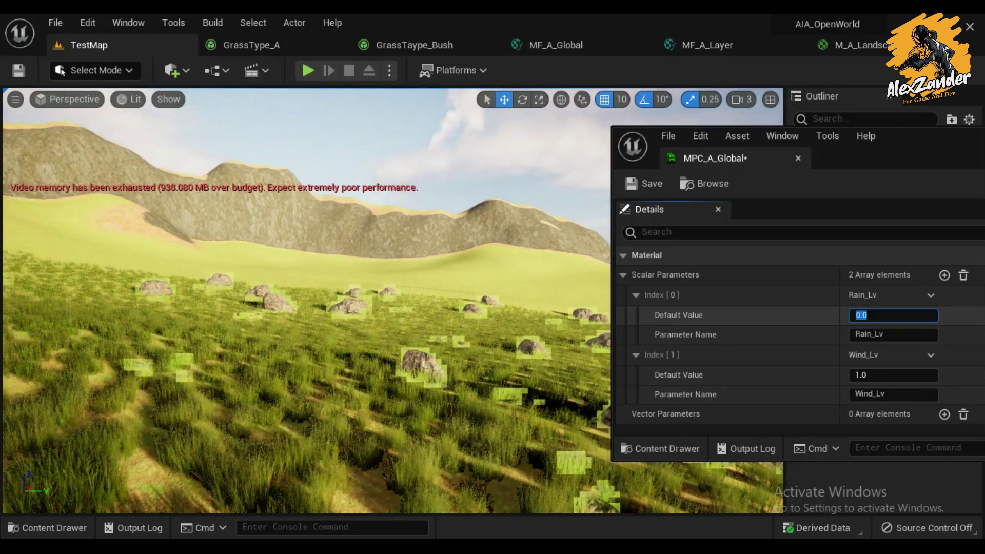